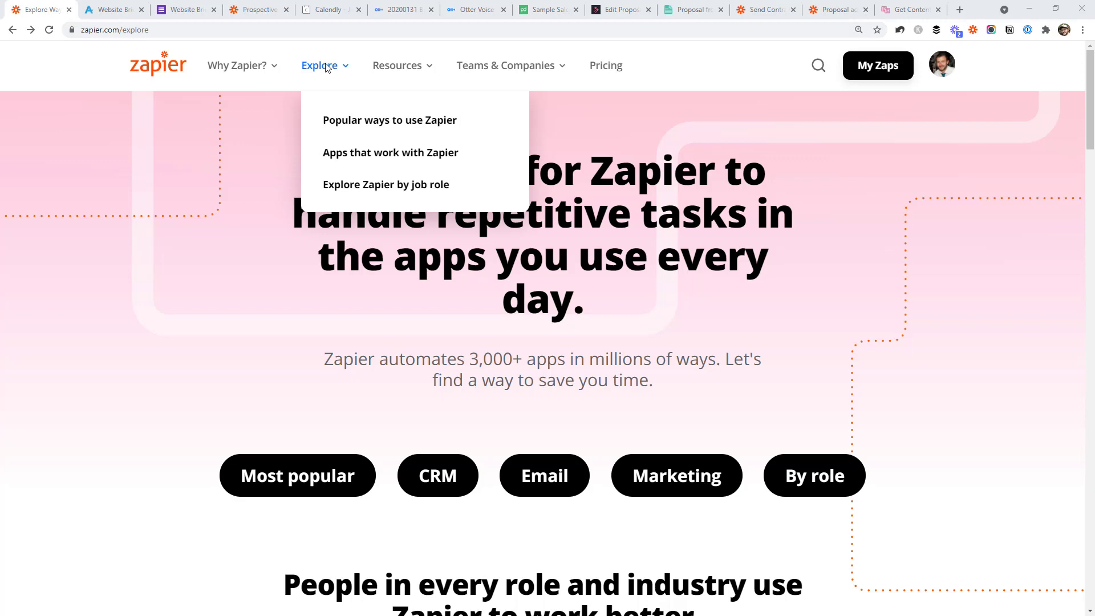
Step: Open Zapier's directory of supported apps, search it for "better pr" and pick the matching suggestion
click(352, 158)
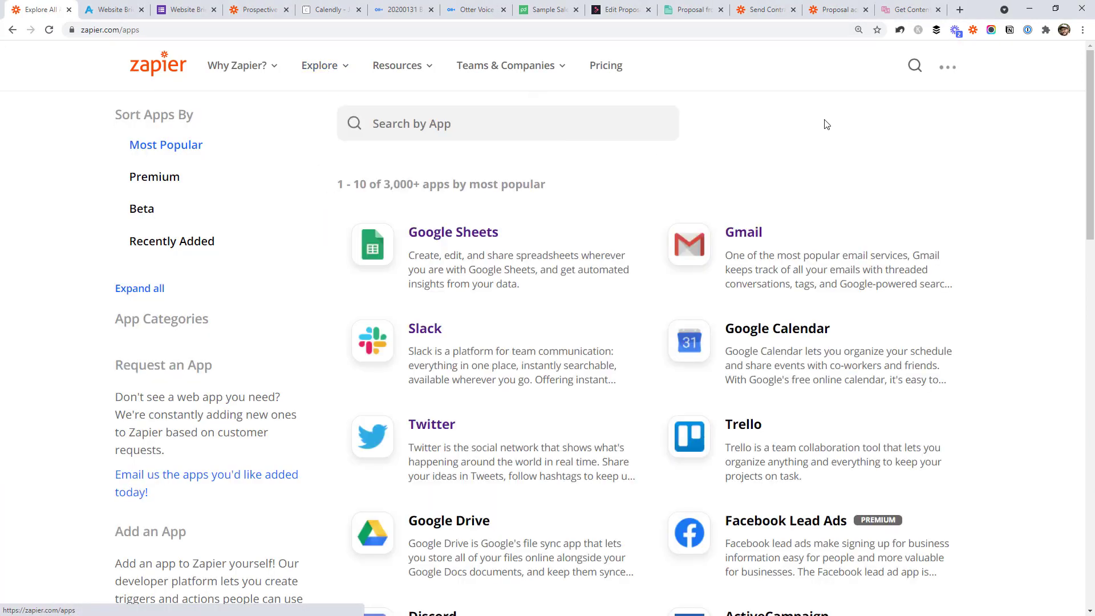
text(better pr)
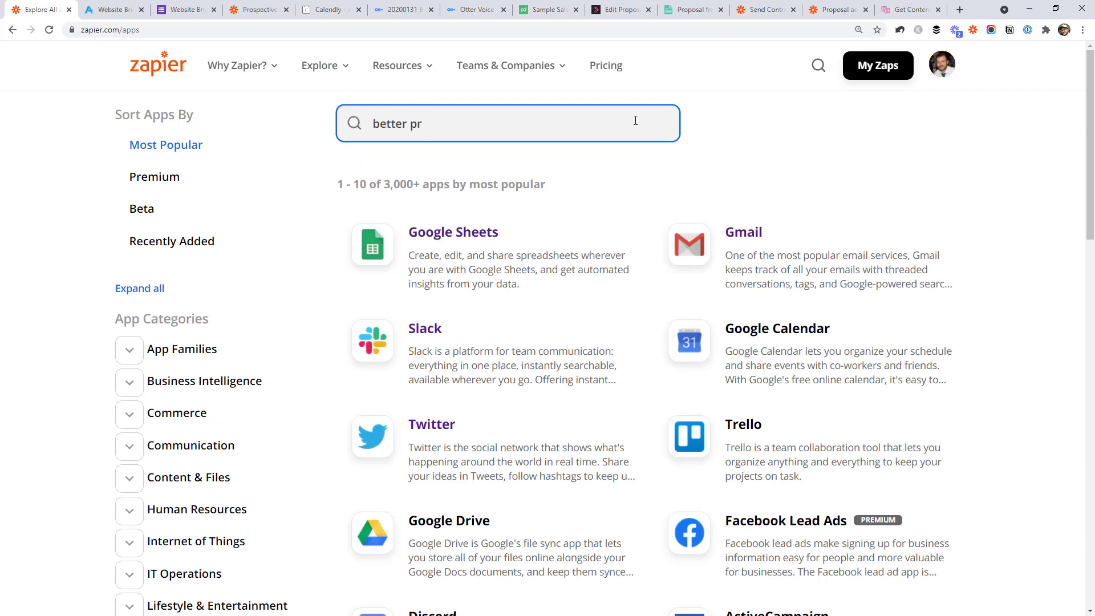
click(460, 166)
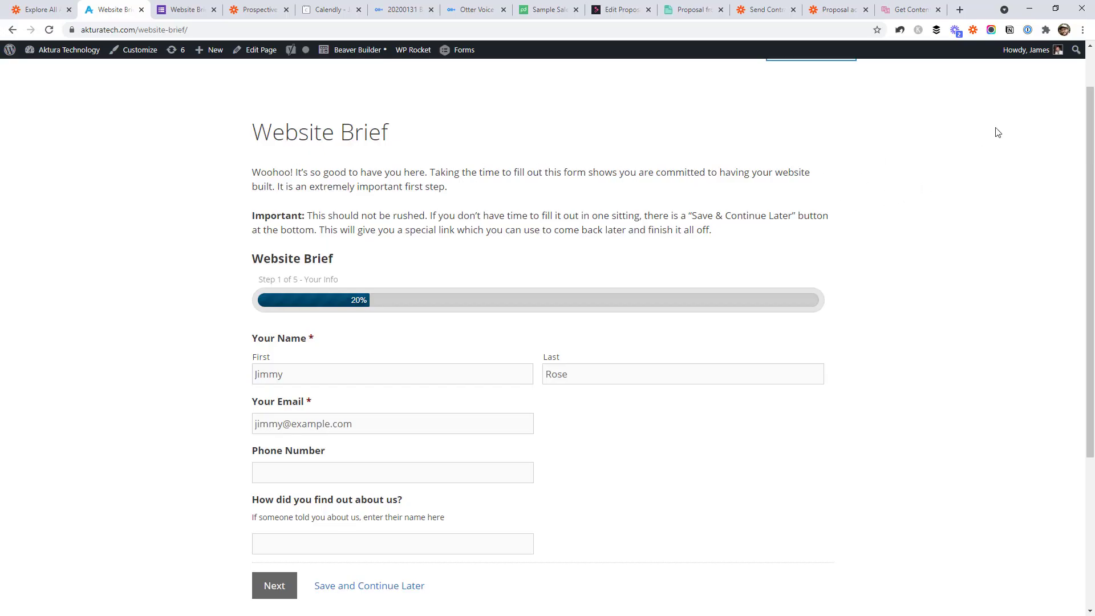
Step: Advance the Website Brief form to its Your Business page and review the questions there
scroll(636, 171, down, 3)
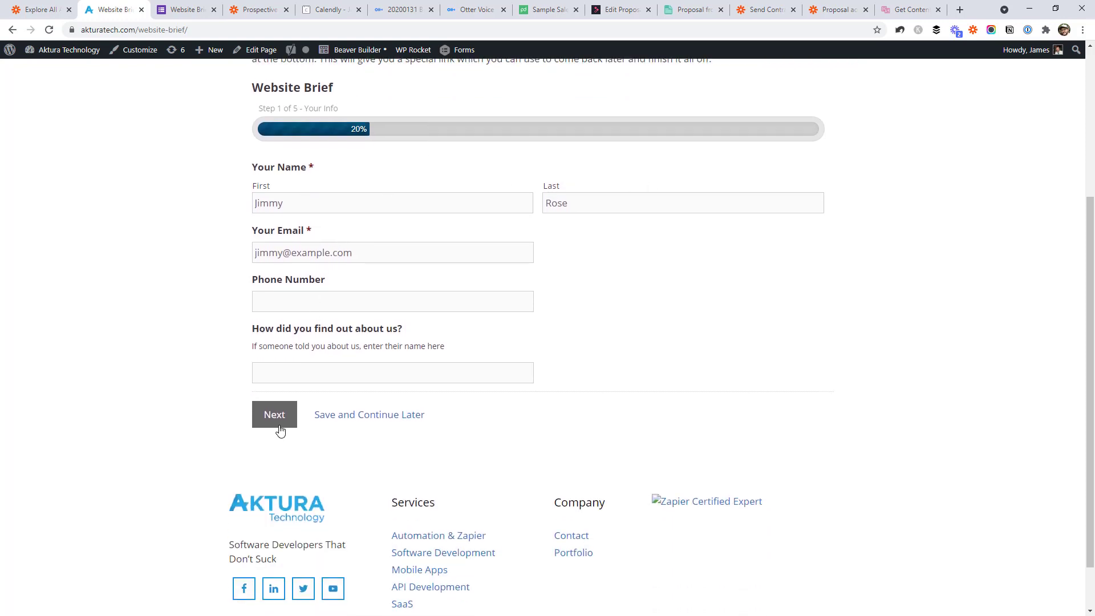
click(287, 414)
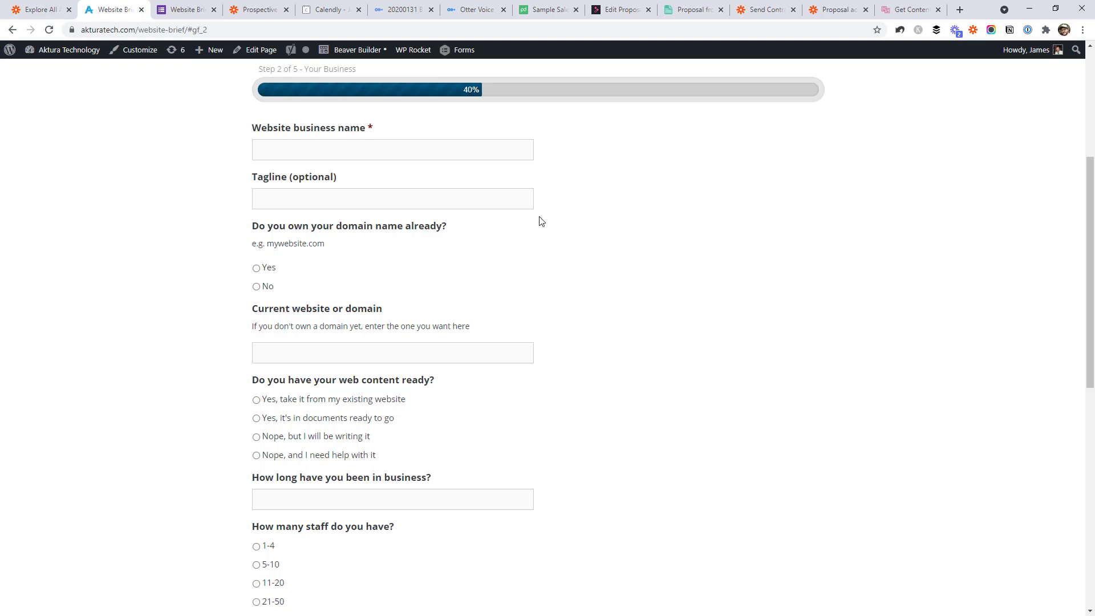
scroll(716, 242, down, 7)
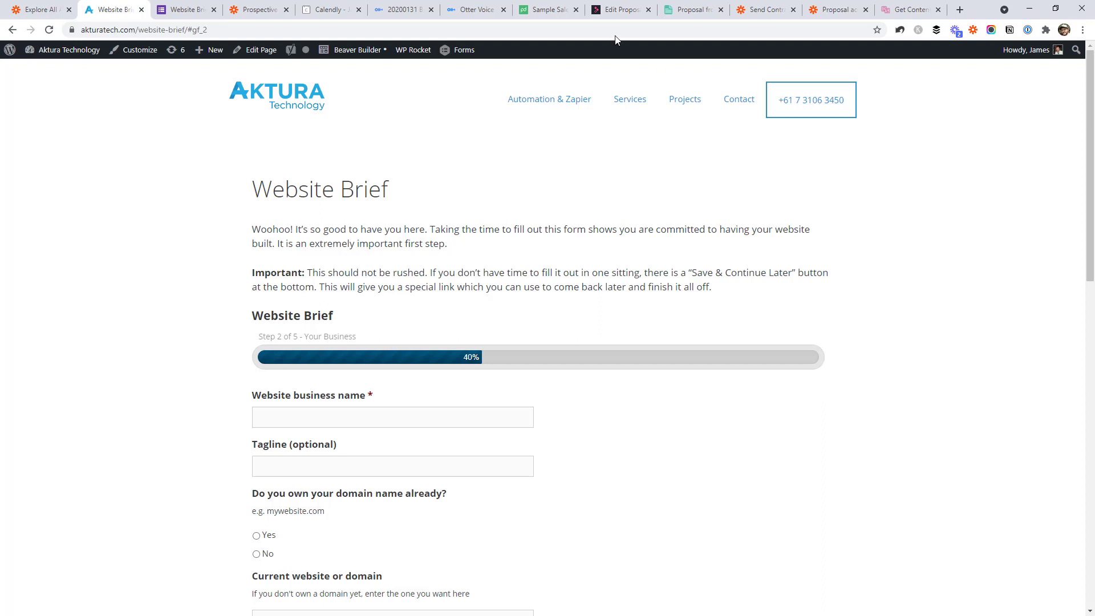
Step: Switch to the Website Briefing and Content Survey in Google Forms and look through its sections and questions
click(186, 9)
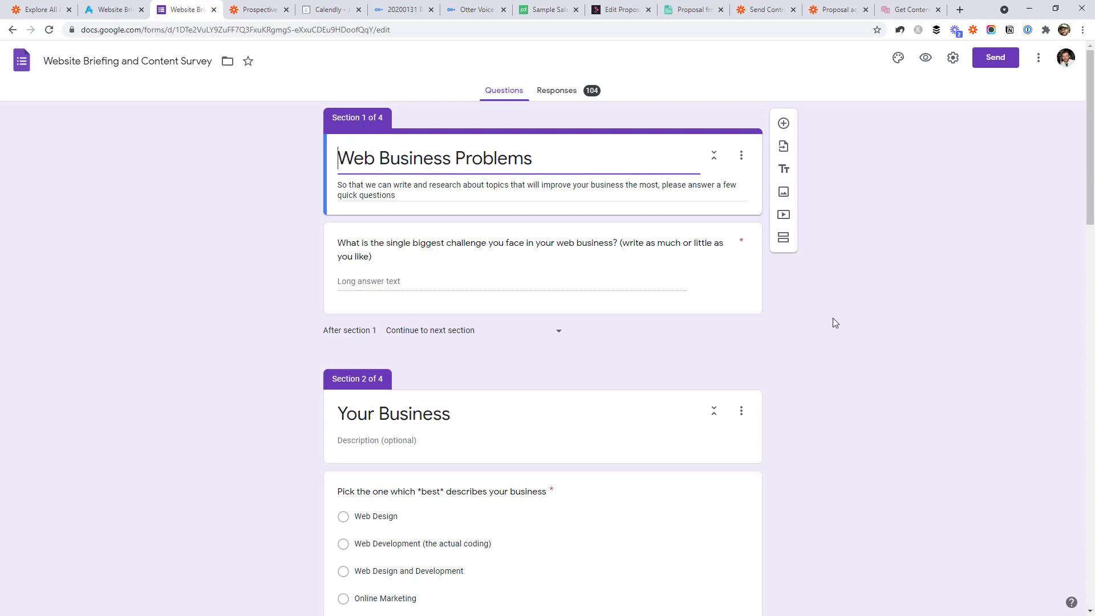
scroll(832, 311, down, 7)
scroll(839, 292, down, 5)
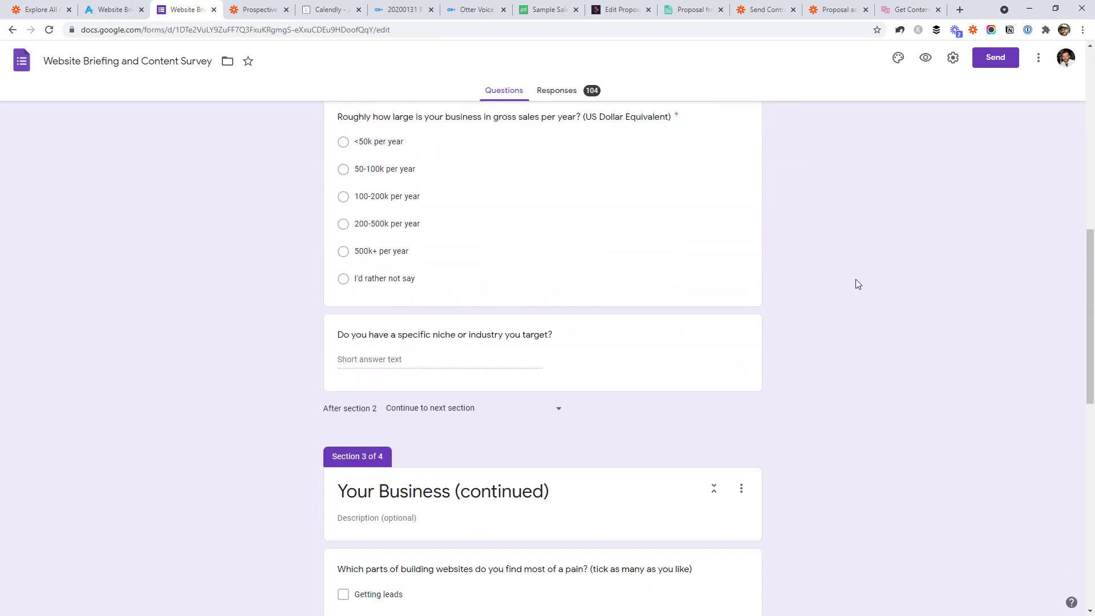
scroll(854, 281, up, 5)
scroll(854, 281, up, 5)
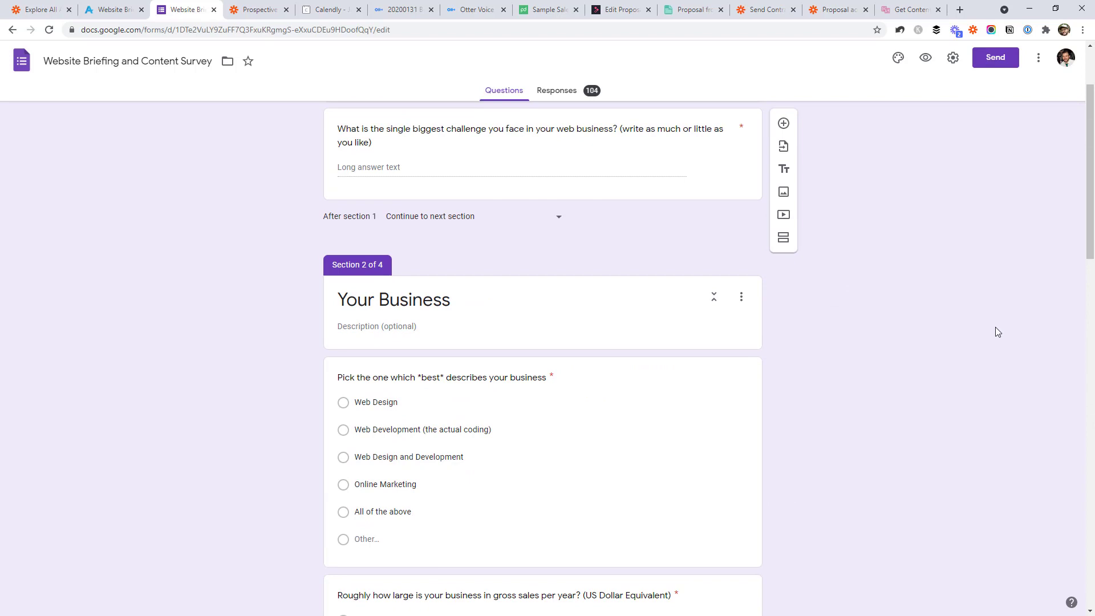
Step: Switch to the "Prospective clients to Slack" Zap and review its trigger and actions
click(260, 10)
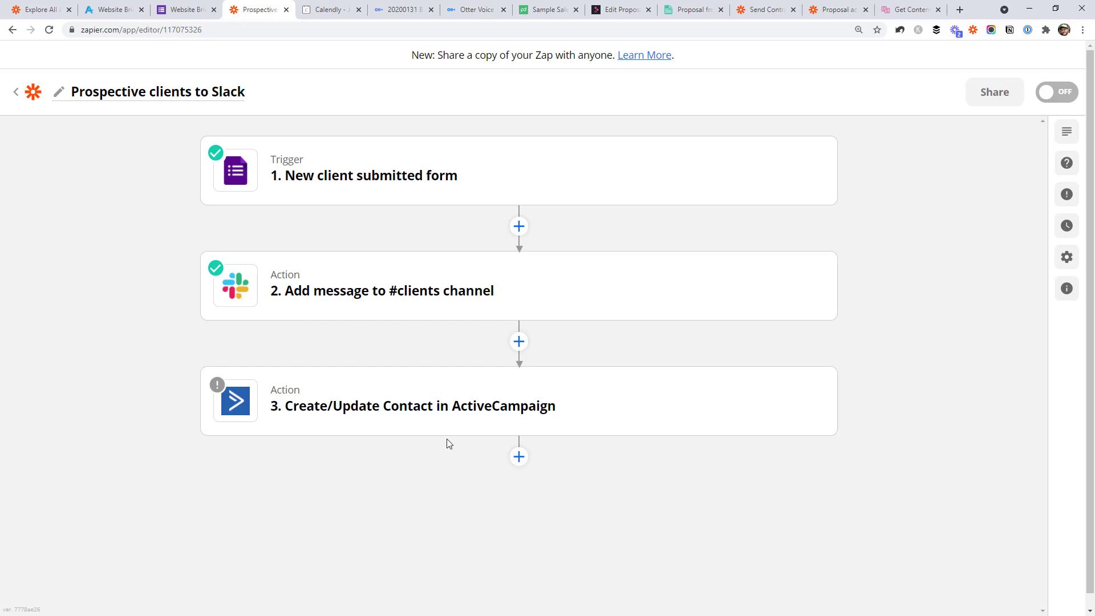
mouse_move(374, 311)
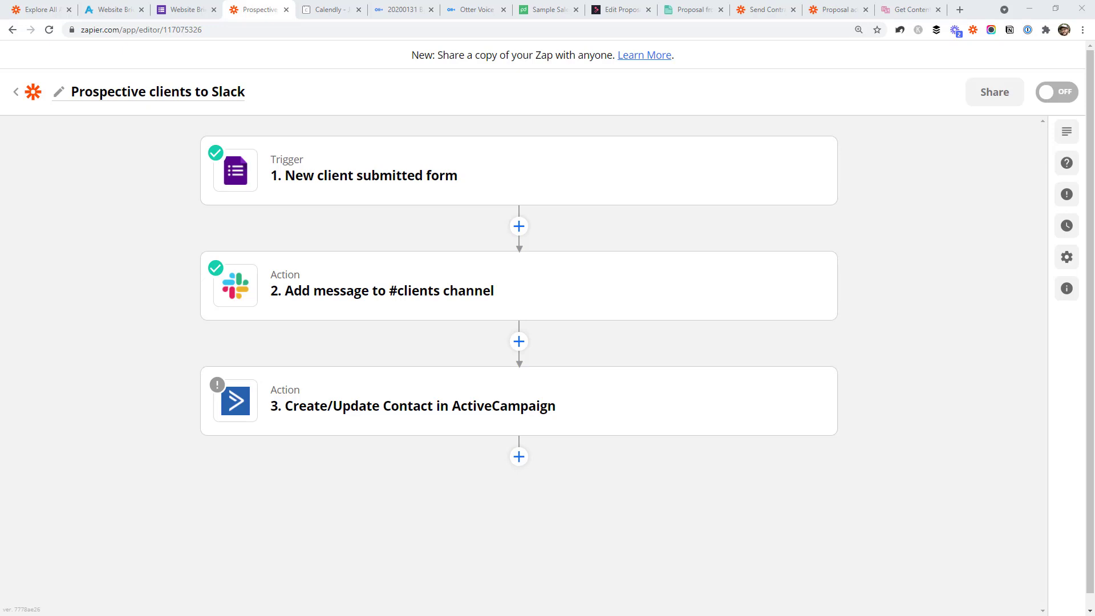
drag(1094, 34, 774, 34)
click(712, 234)
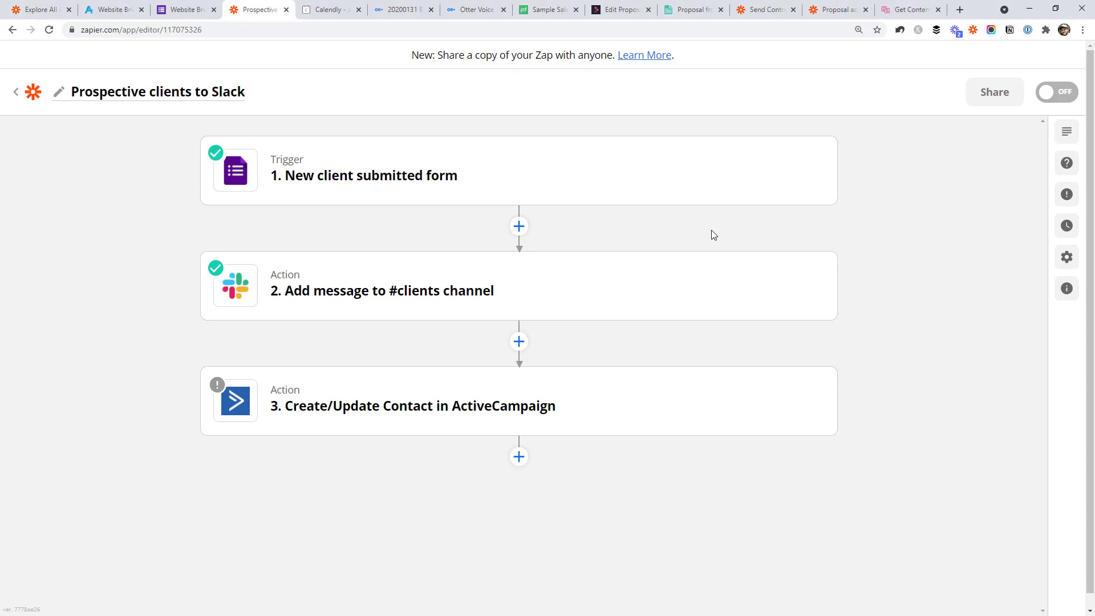
Step: Add an SMS by Zapier action after the ActiveCampaign contact step and look over the Zap's sequence
mouse_move(713, 323)
click(519, 456)
text(sms)
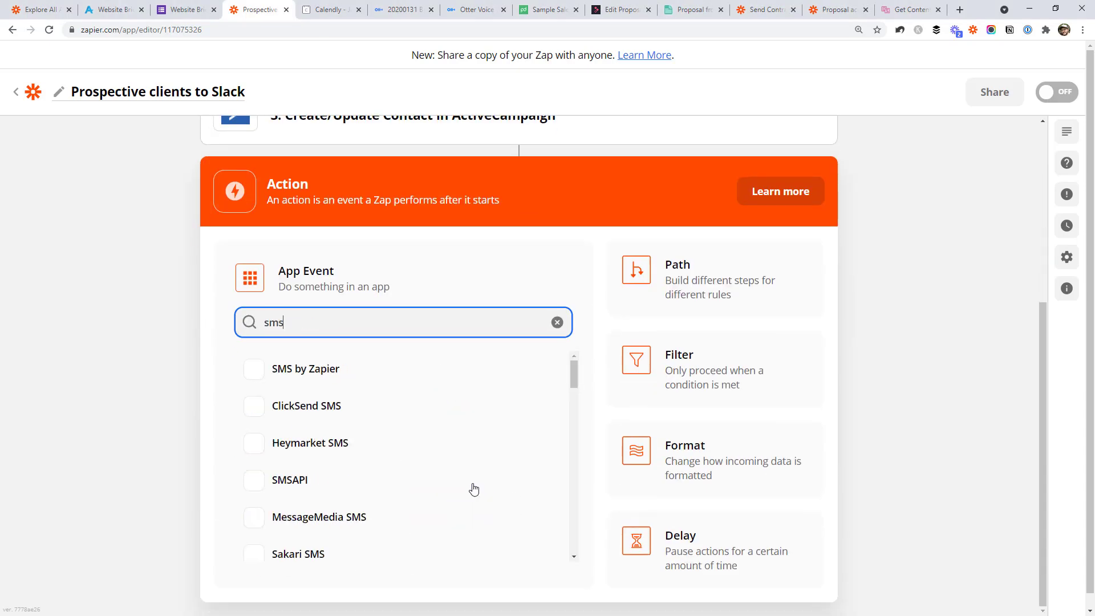
click(344, 378)
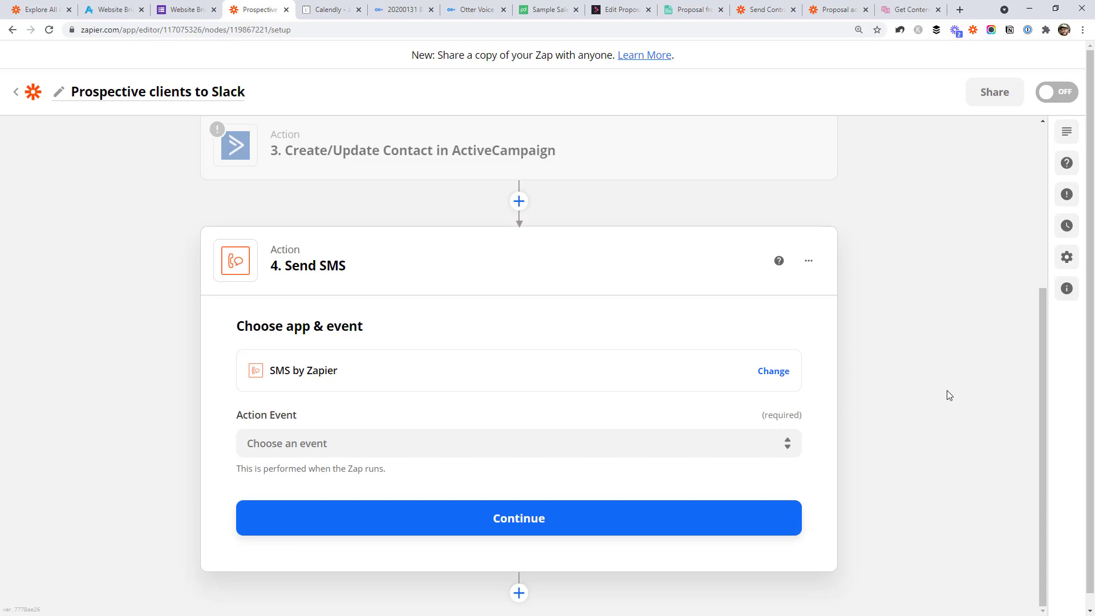
scroll(947, 391, up, 5)
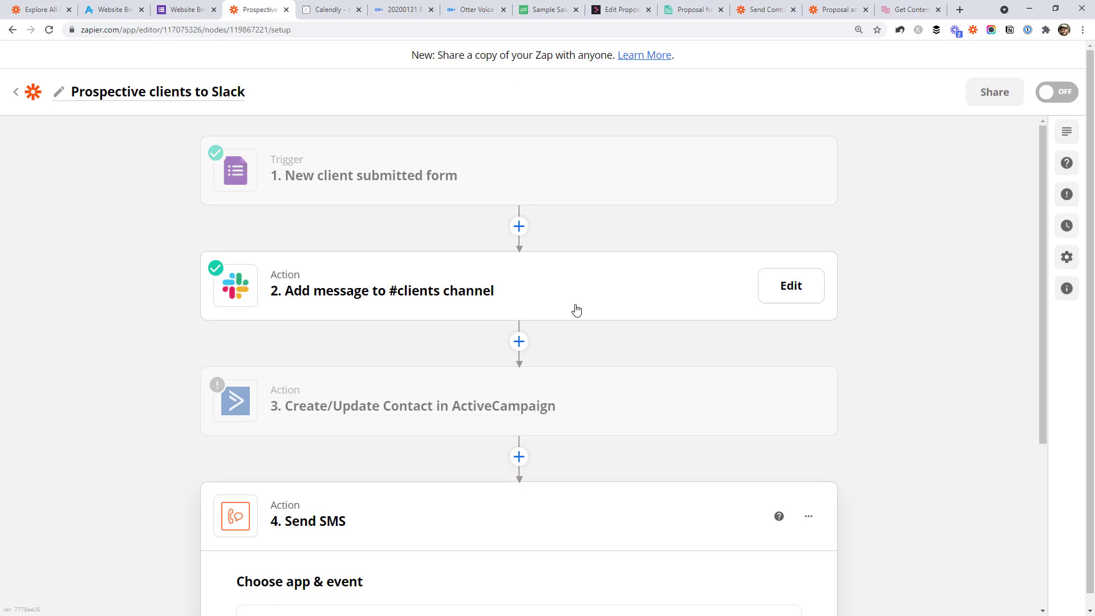
scroll(577, 308, down, 1)
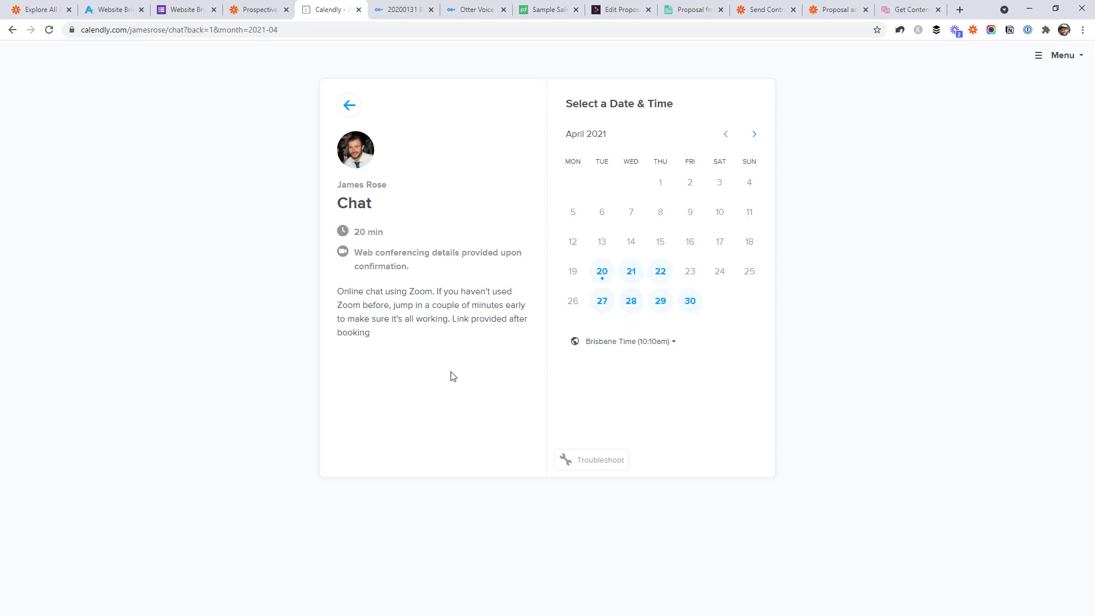
Step: Show the available times for Wednesday, April 21 on the 20-minute Calendly Chat booking page
click(635, 279)
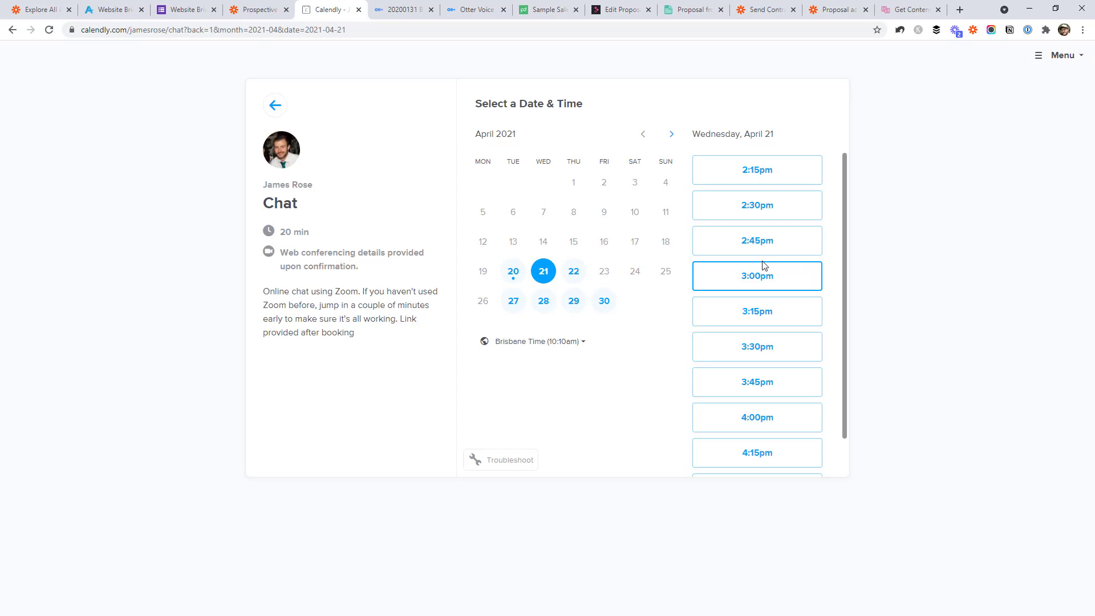
Step: Switch to Otter.ai to check its Zoom live transcription page and read through the recorded client conversation's transcript
click(410, 16)
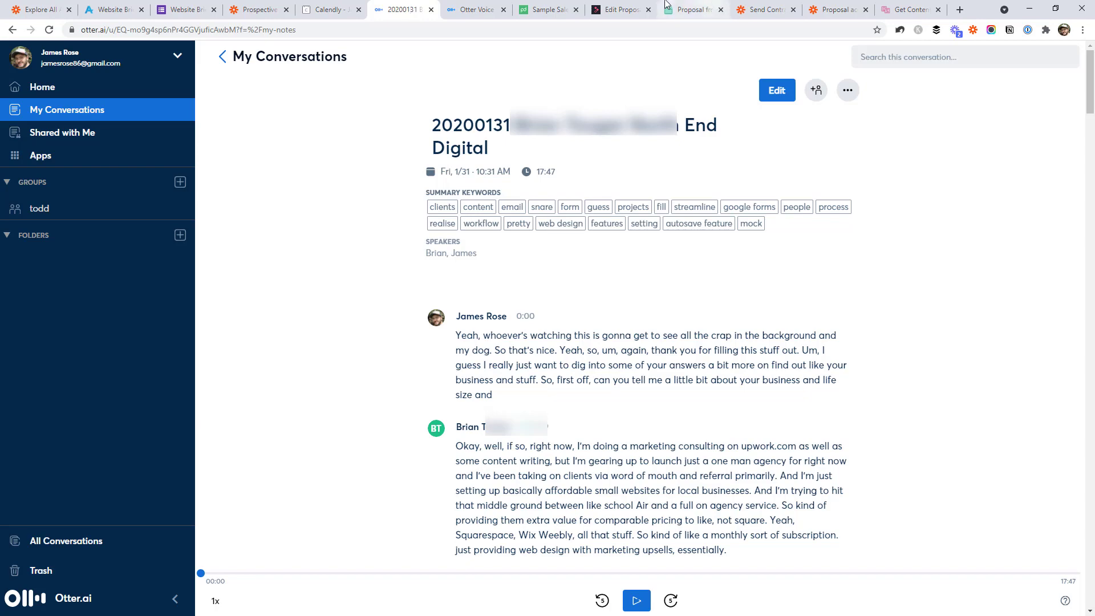
click(482, 10)
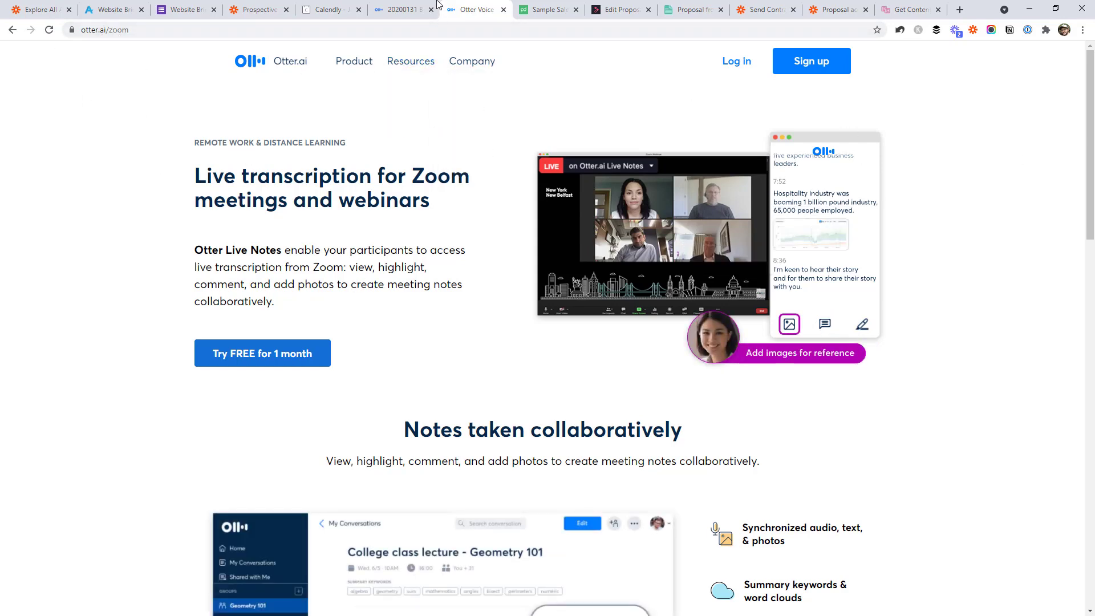
click(402, 9)
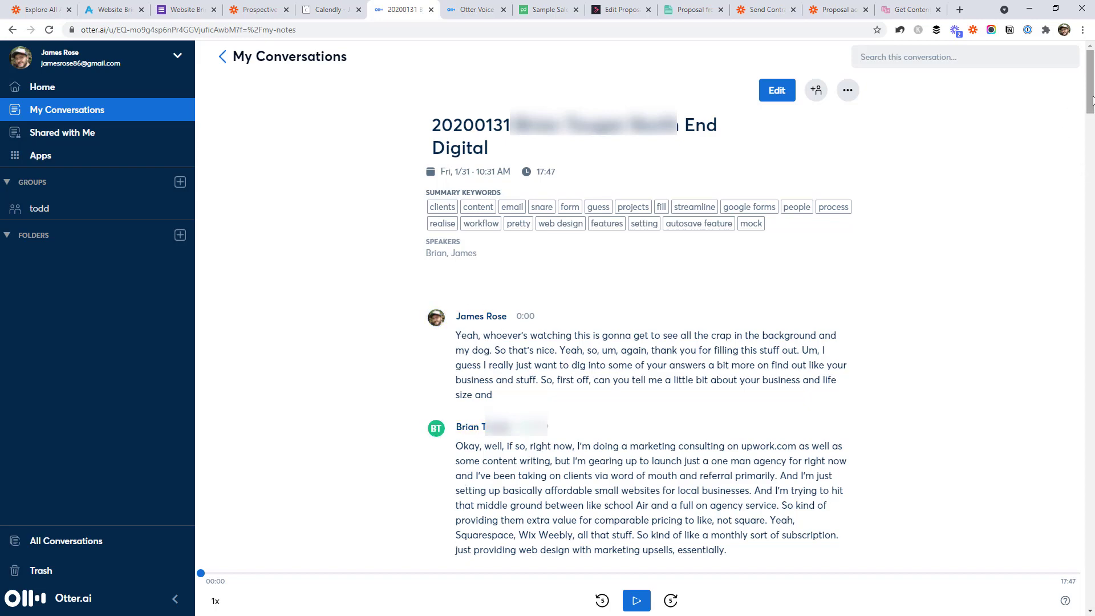
drag(1092, 100, 1092, 322)
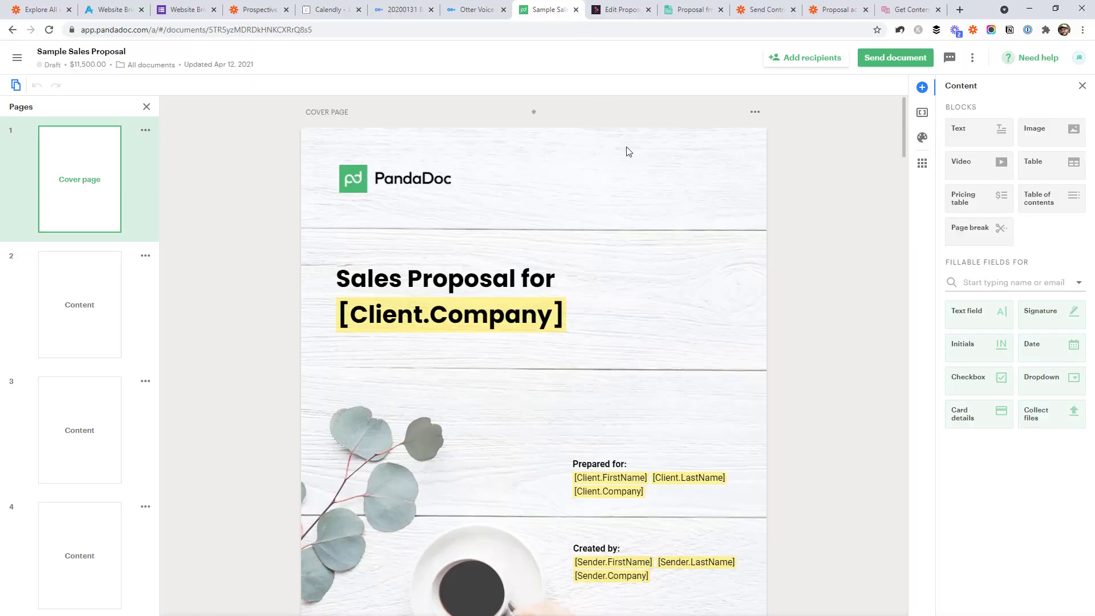
Step: Review the cover page and following content pages of the Sample Sales Proposal in PandaDoc
scroll(793, 204, down, 10)
scroll(793, 207, down, 2)
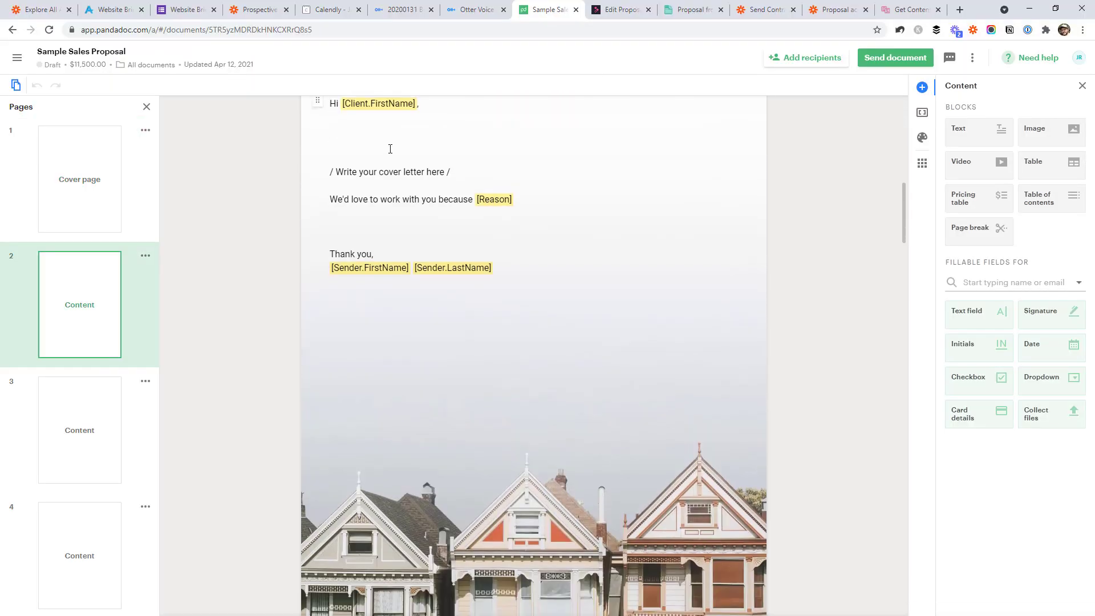
scroll(553, 216, down, 5)
scroll(553, 215, up, 15)
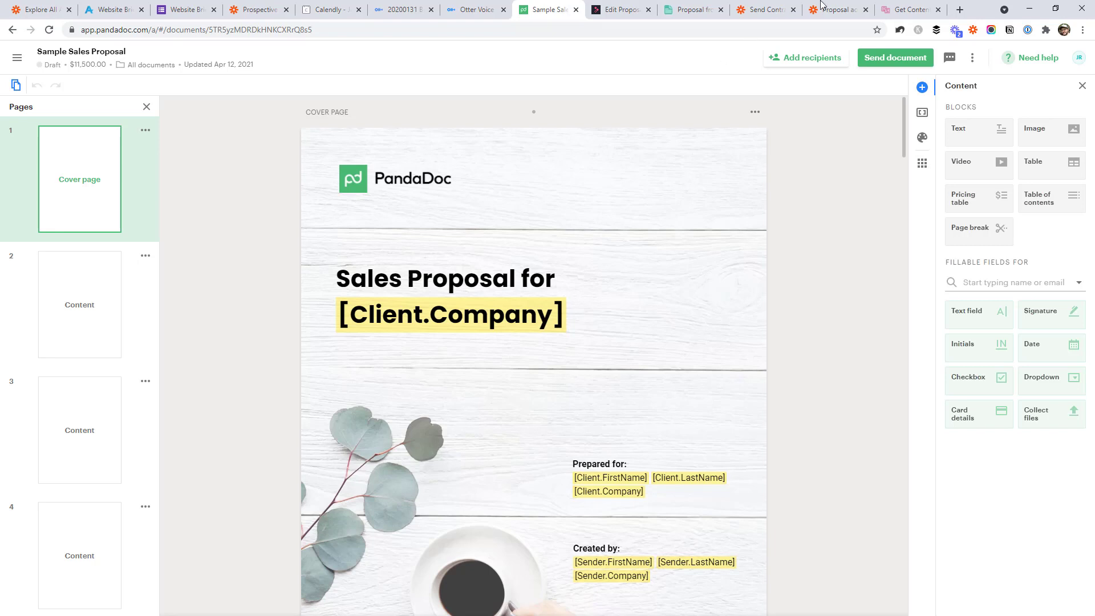
Step: Open the Better Proposals proposal preview and read its Getting Started and Notes section
click(699, 4)
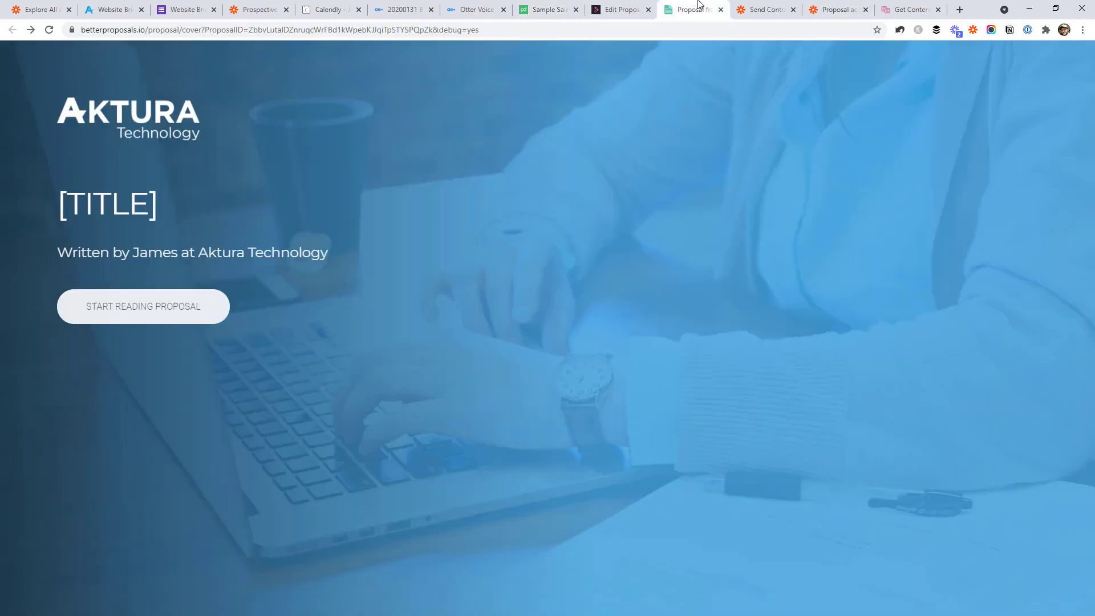
click(162, 308)
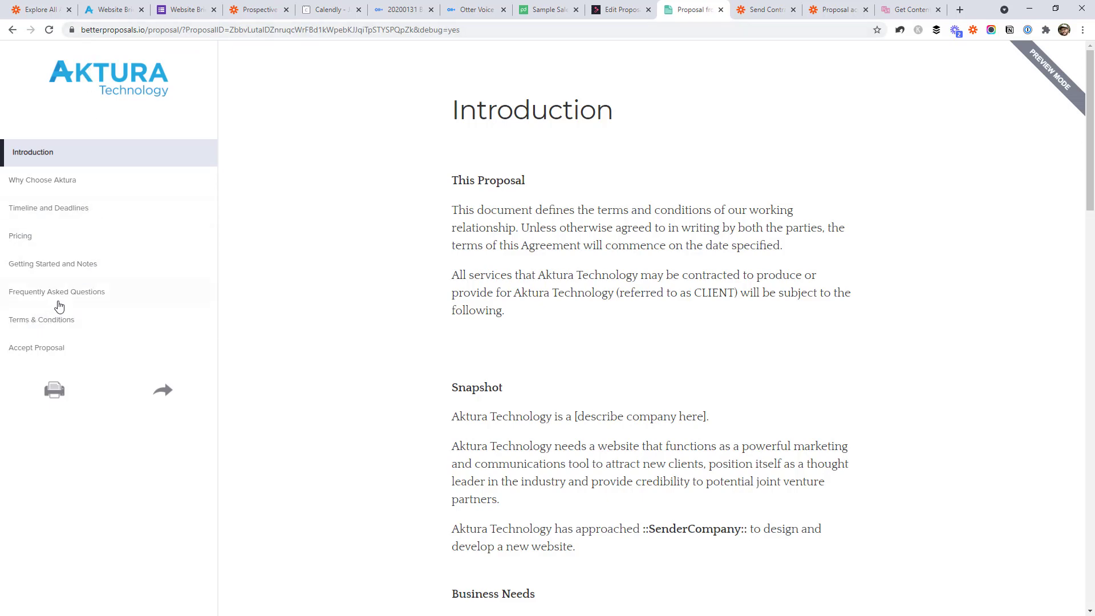
click(57, 277)
scroll(539, 187, down, 6)
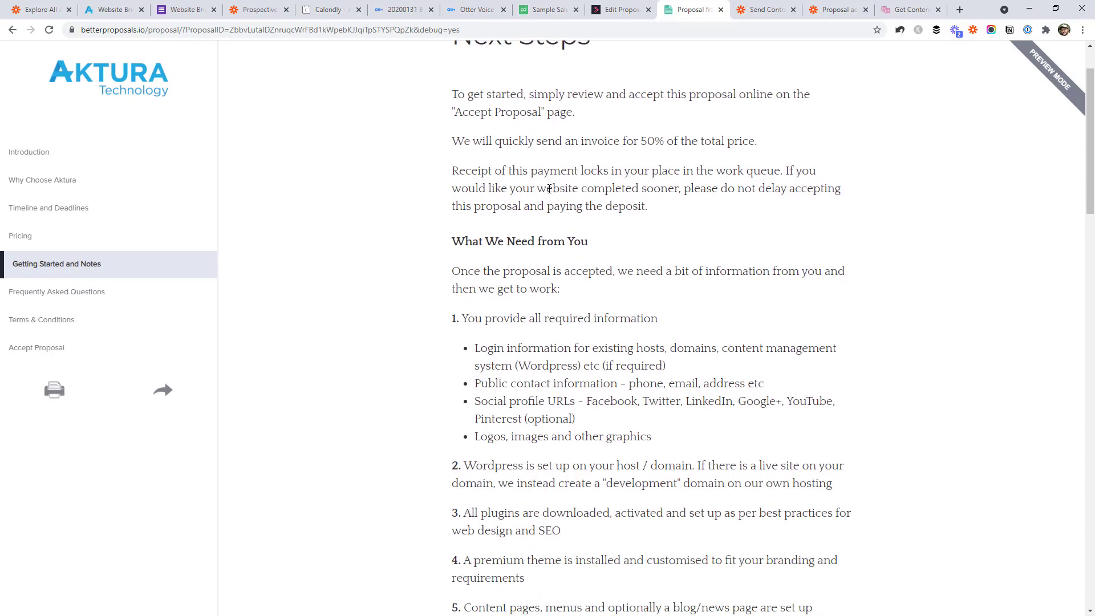
scroll(547, 189, up, 6)
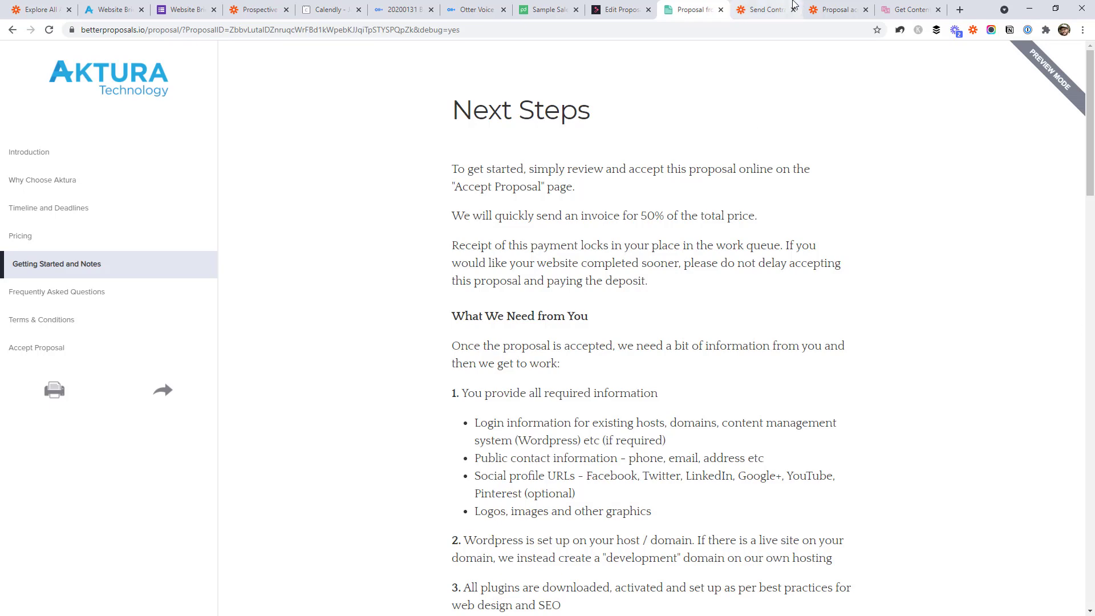
Step: Switch to the "Send Contract / Proposal" Zap and open its Create Document in PandaDoc action for inspection
click(764, 9)
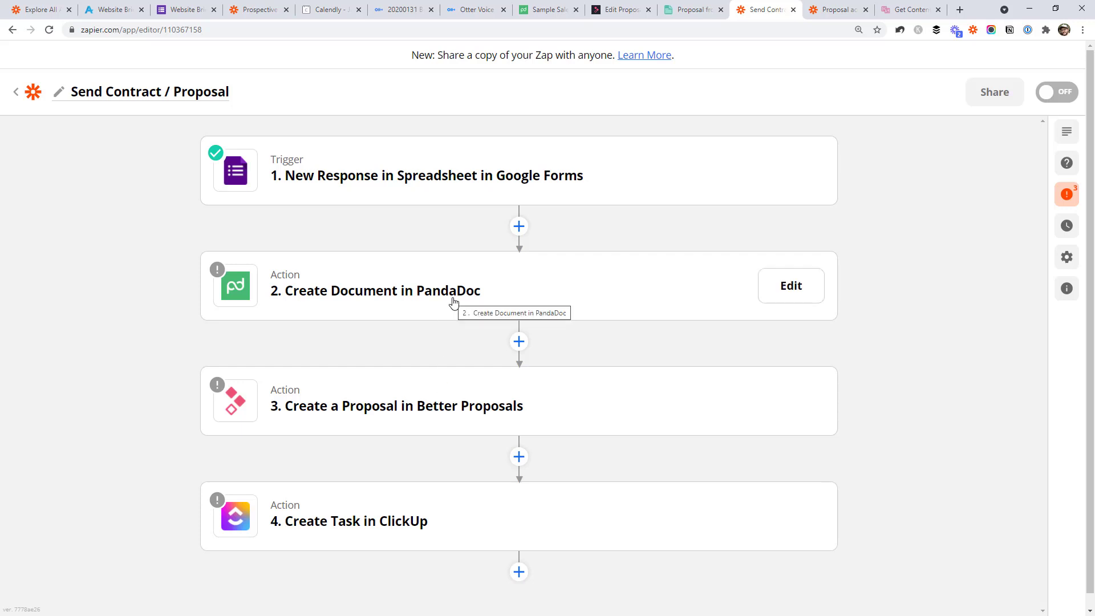
click(416, 291)
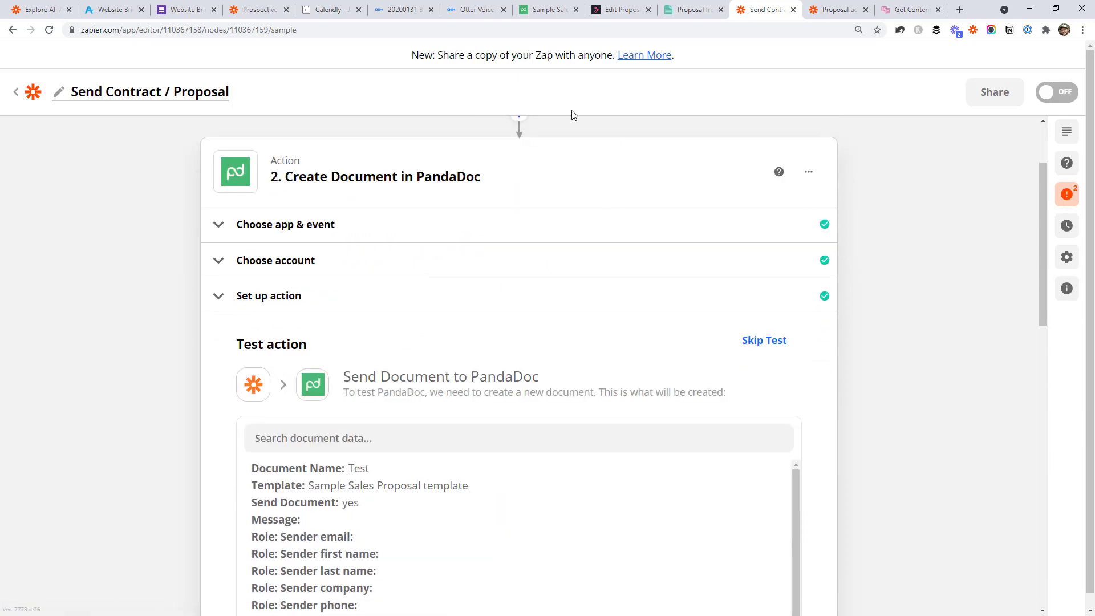
Step: Return to the PandaDoc Sample Sales Proposal and inspect the [Reason] variable in the cover letter's "We'd love to work with you because" line
click(548, 10)
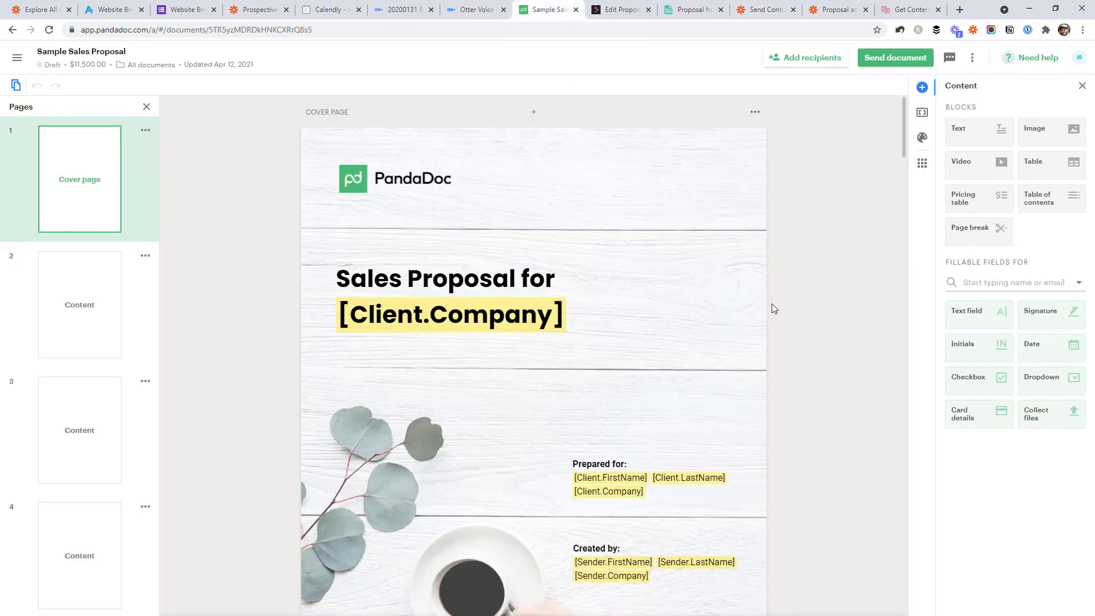
scroll(765, 302, down, 10)
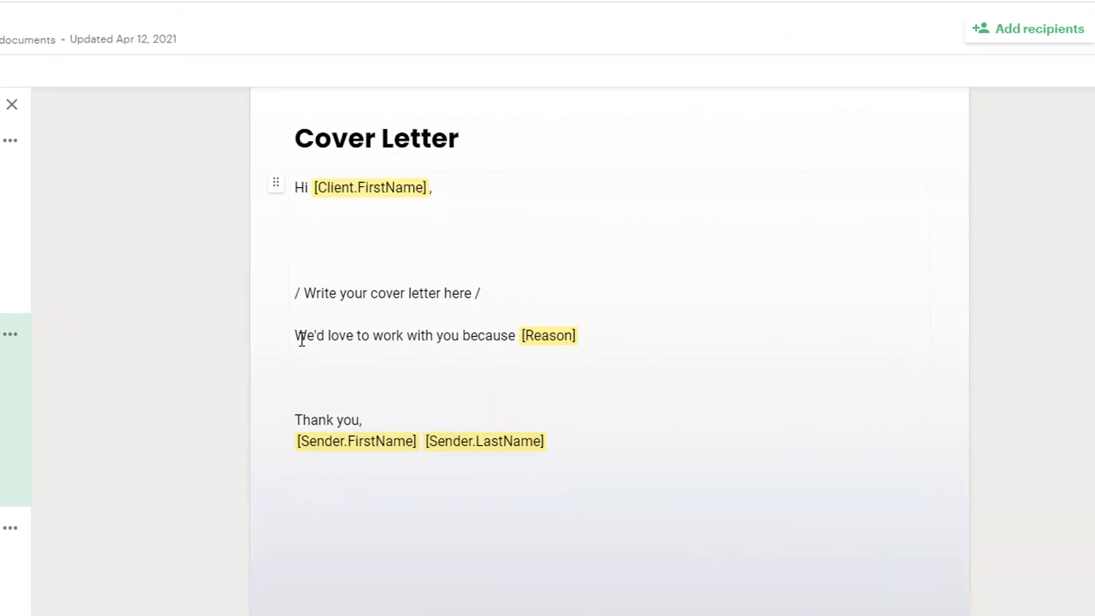
drag(297, 335, 492, 335)
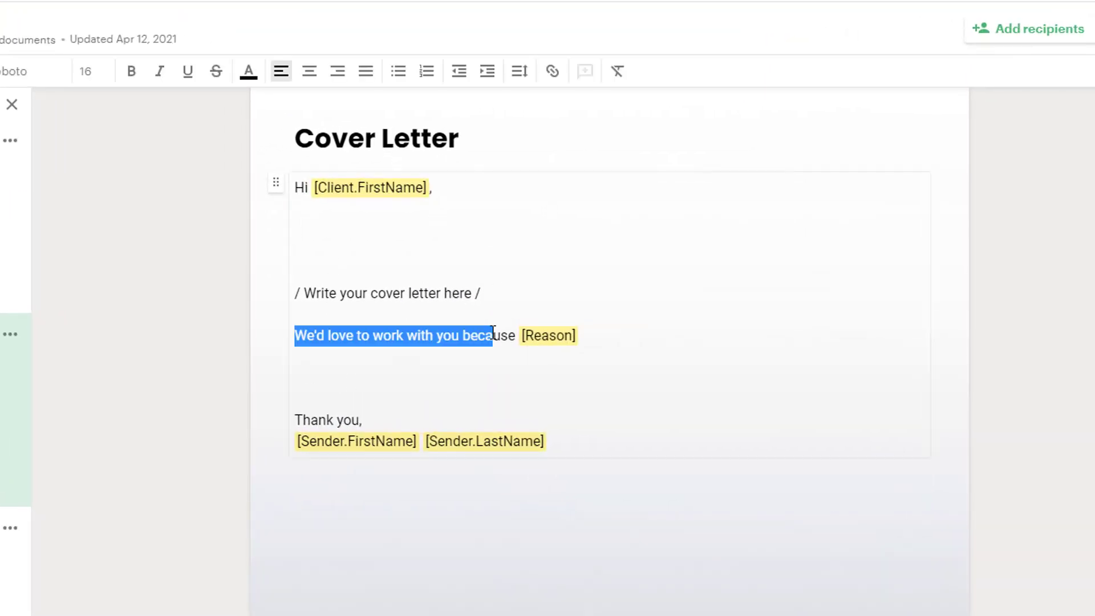
click(547, 335)
click(614, 375)
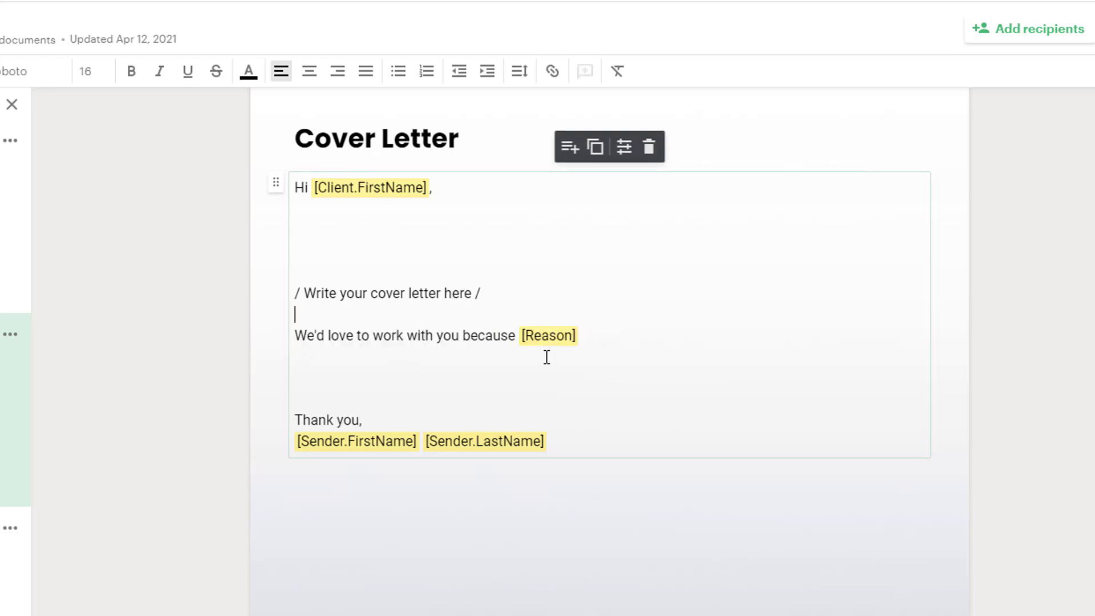
click(524, 337)
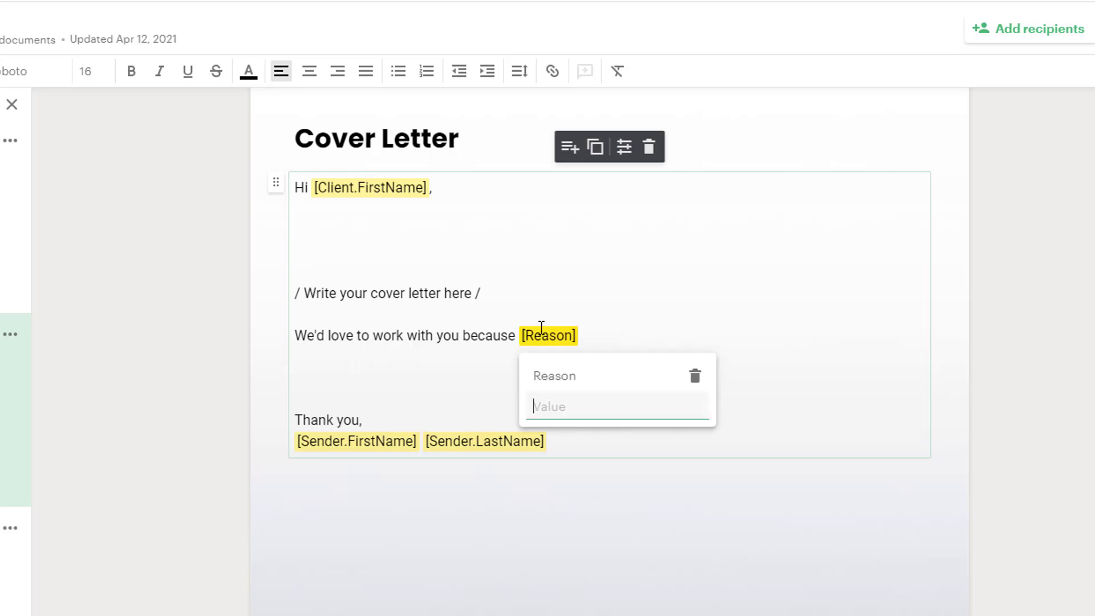
double_click(528, 335)
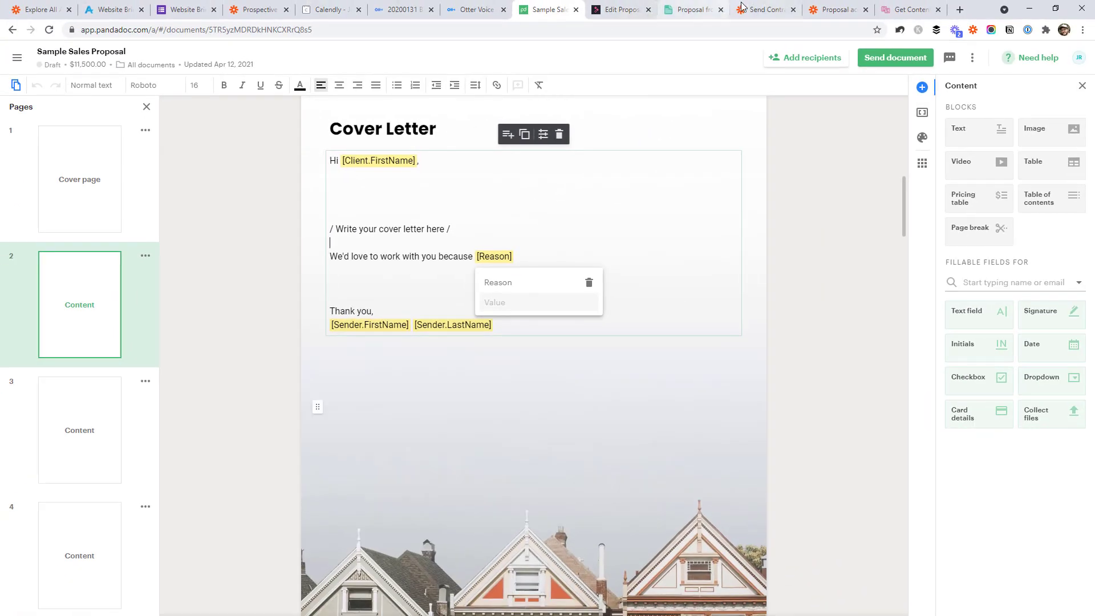
Step: Switch to the Send Contract / Proposal Zap and inspect the data available for the Token: Reason field in its Create Document action
click(765, 10)
scroll(415, 303, down, 17)
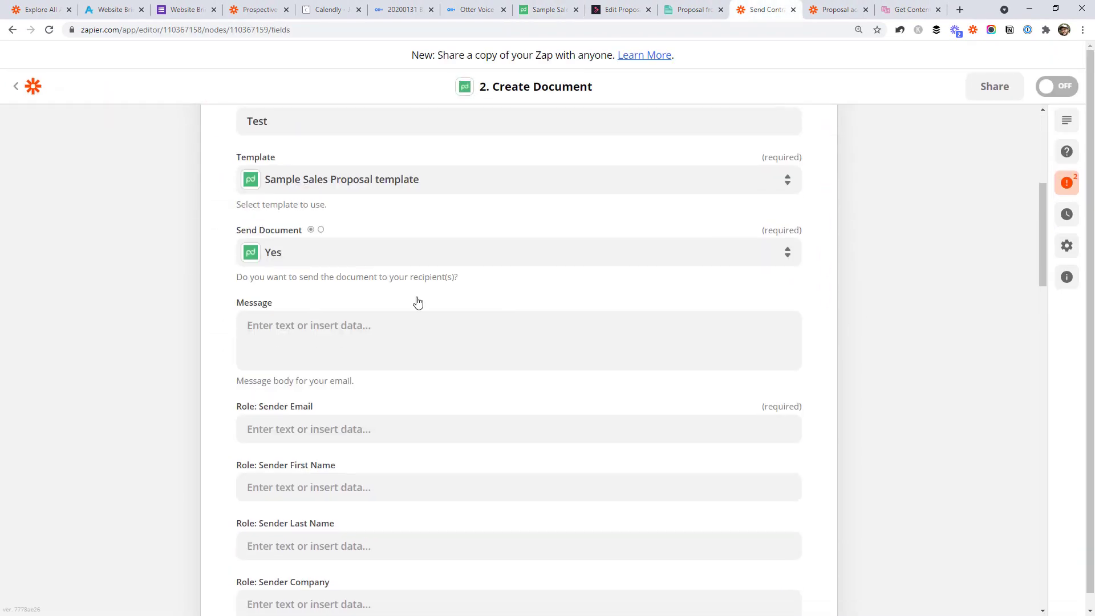
scroll(415, 298, down, 3)
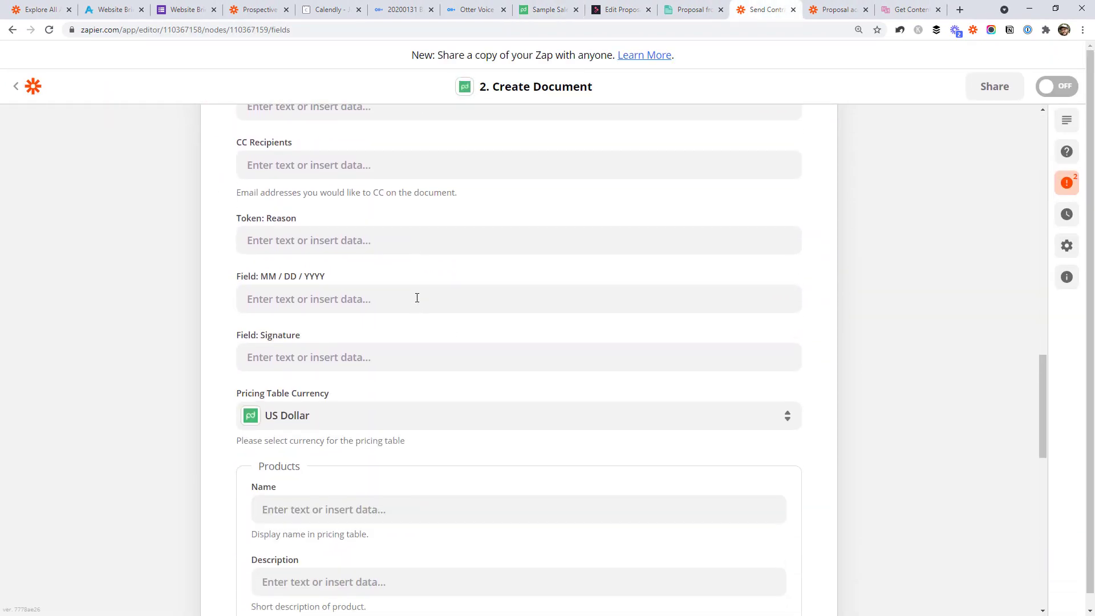
scroll(307, 243, up, 1)
click(307, 242)
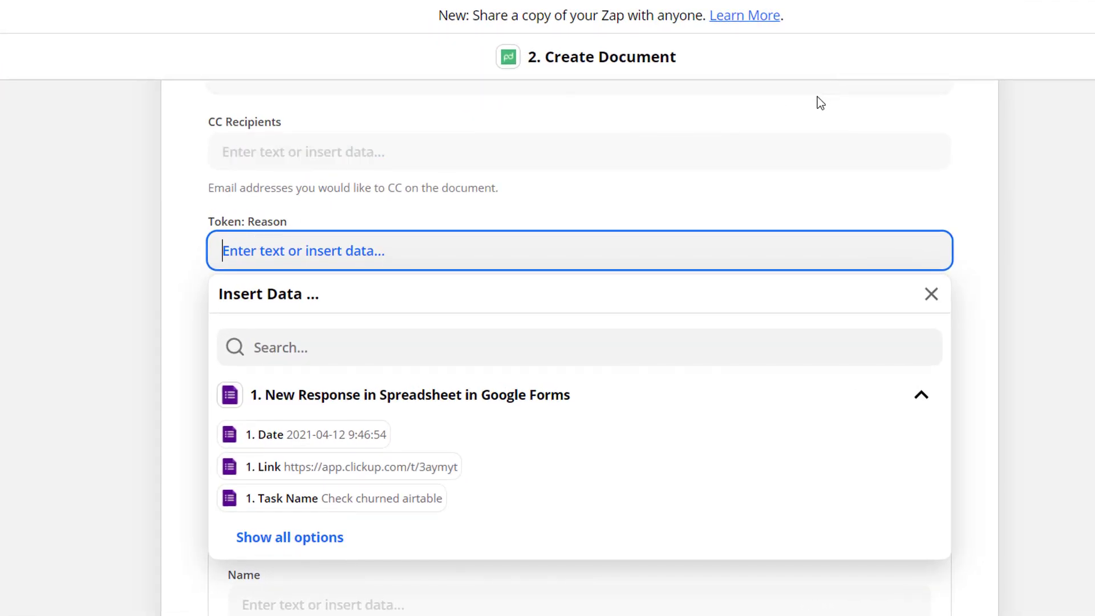
click(148, 194)
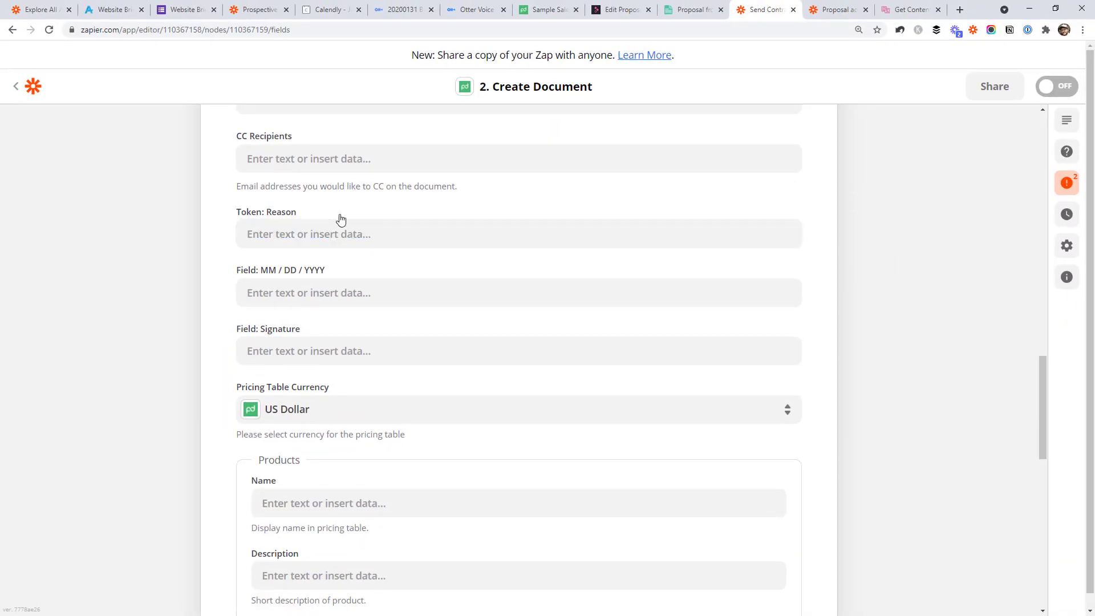
Step: Map the Role: Client Email field to the Email answer from the Google Forms response
scroll(419, 235, up, 3)
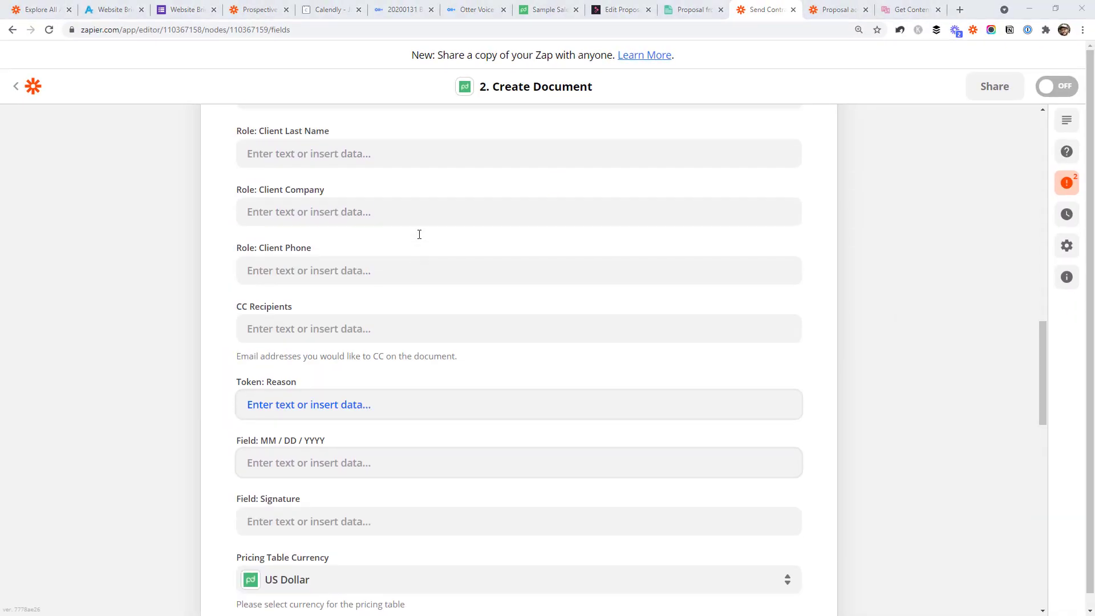
scroll(419, 235, up, 3)
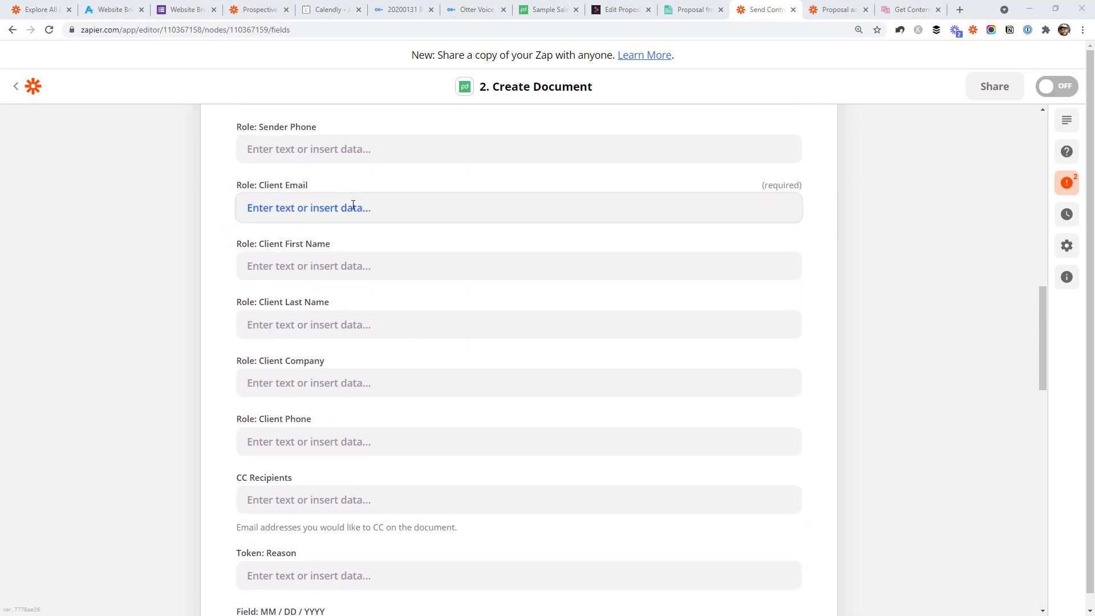
click(287, 208)
click(298, 428)
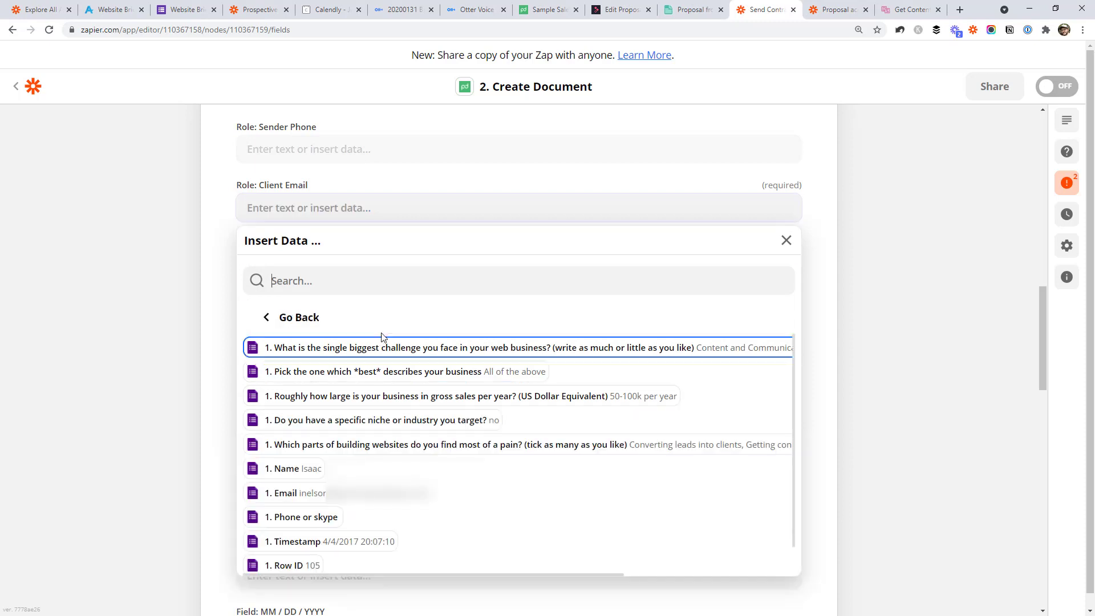
scroll(300, 433, down, 1)
click(285, 460)
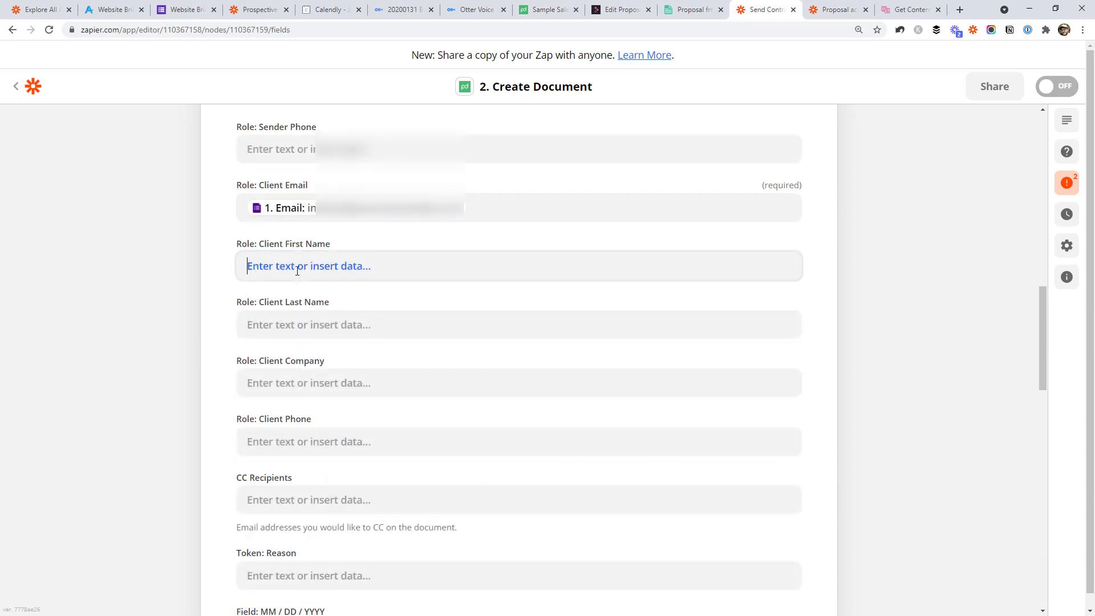
Step: Map the Role: Client First Name field to the Name answer from the Google Forms response
click(285, 266)
click(313, 487)
scroll(339, 375, down, 2)
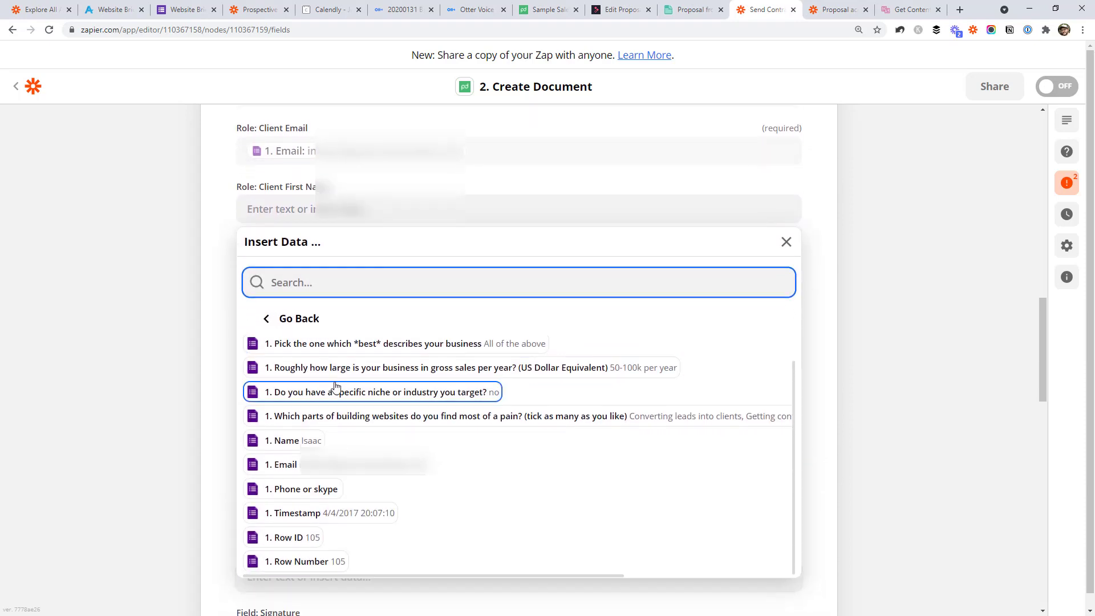
click(288, 444)
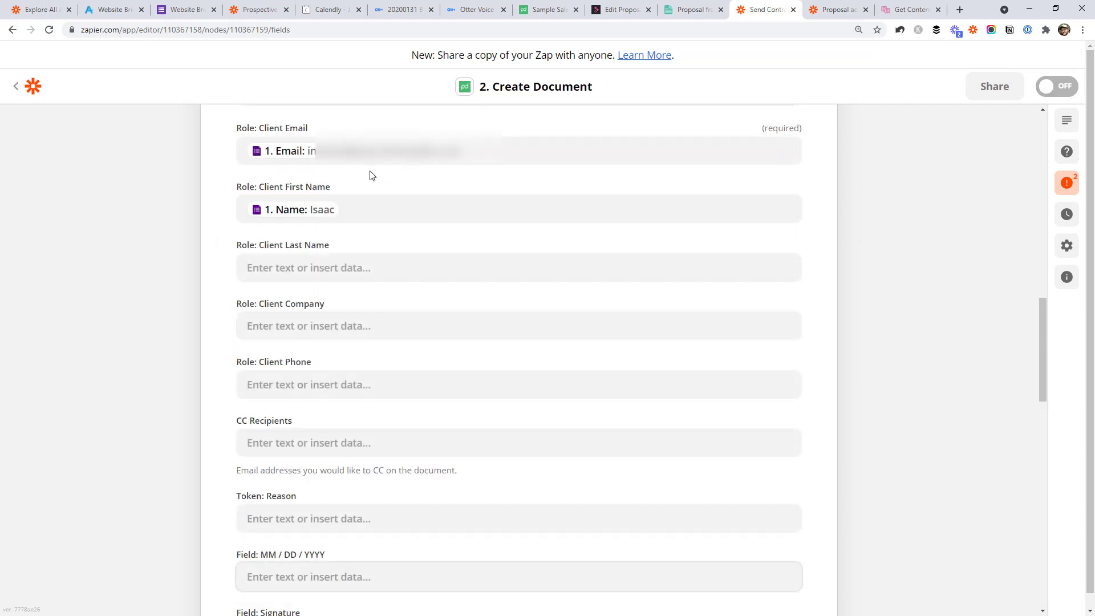
Step: Look through all the form response data that can be inserted into the Role: Client Last Name field
click(326, 268)
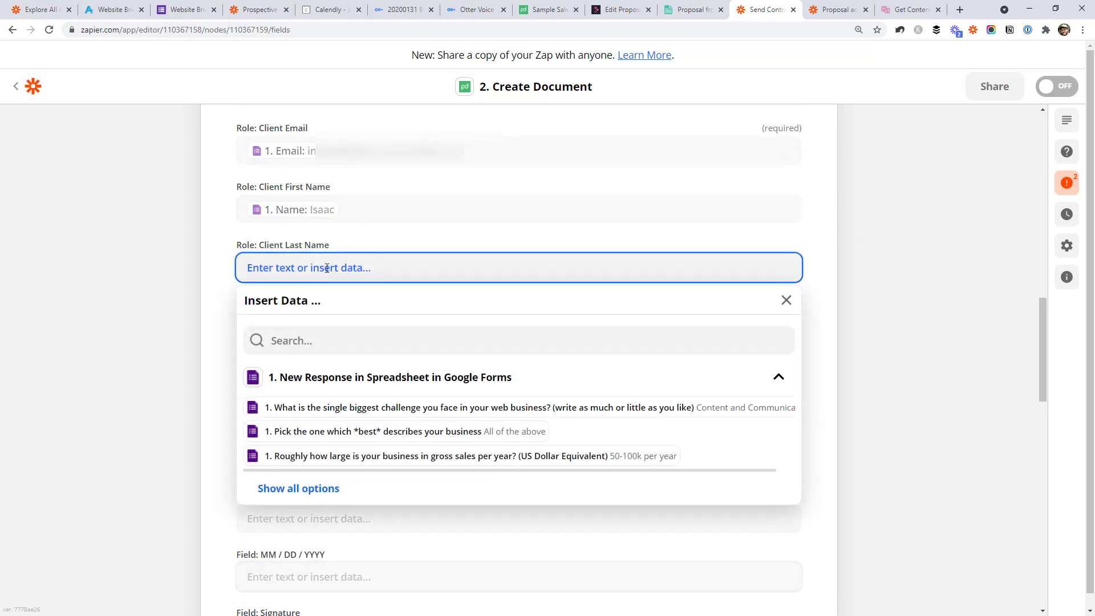
click(346, 413)
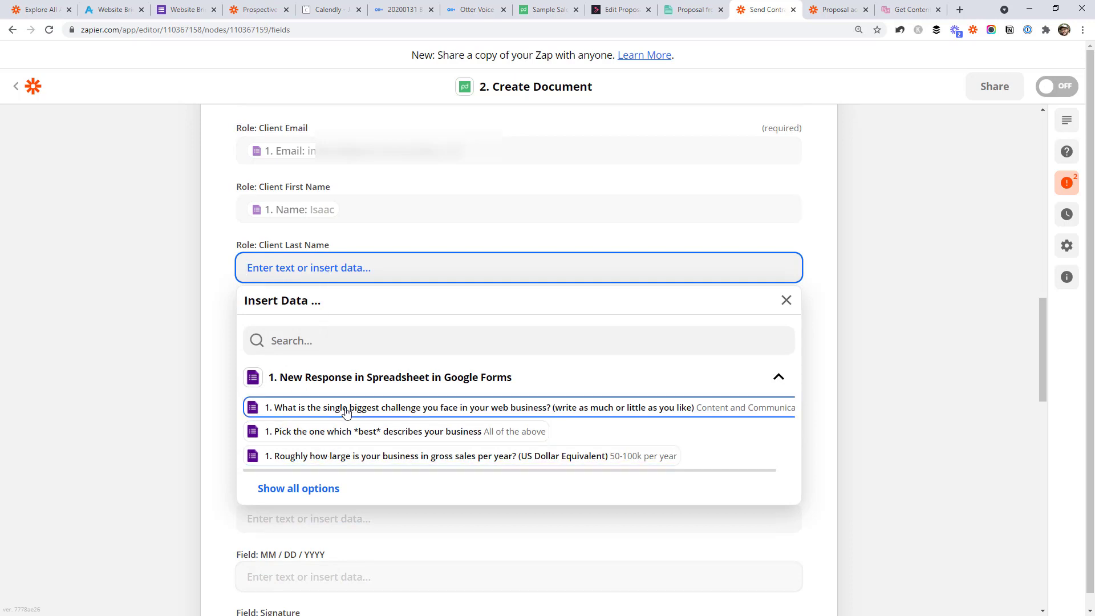
click(317, 488)
scroll(399, 393, down, 2)
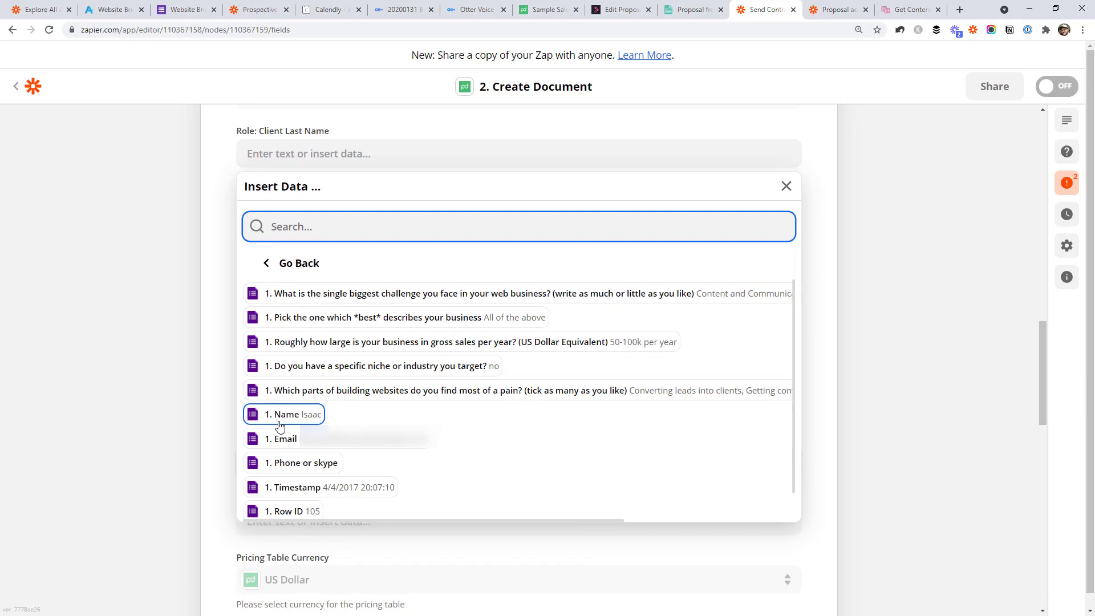
click(81, 222)
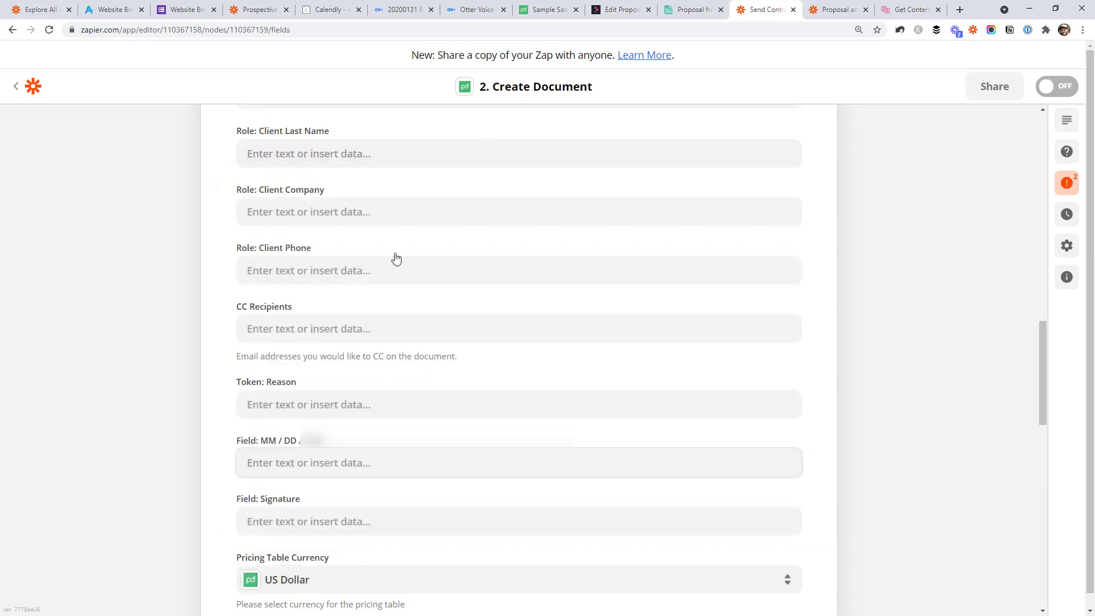
Step: Review the mapped client fields, check them against the PandaDoc proposal, and view the form answers available for Token: Reason
scroll(352, 283, up, 1)
scroll(352, 283, up, 2)
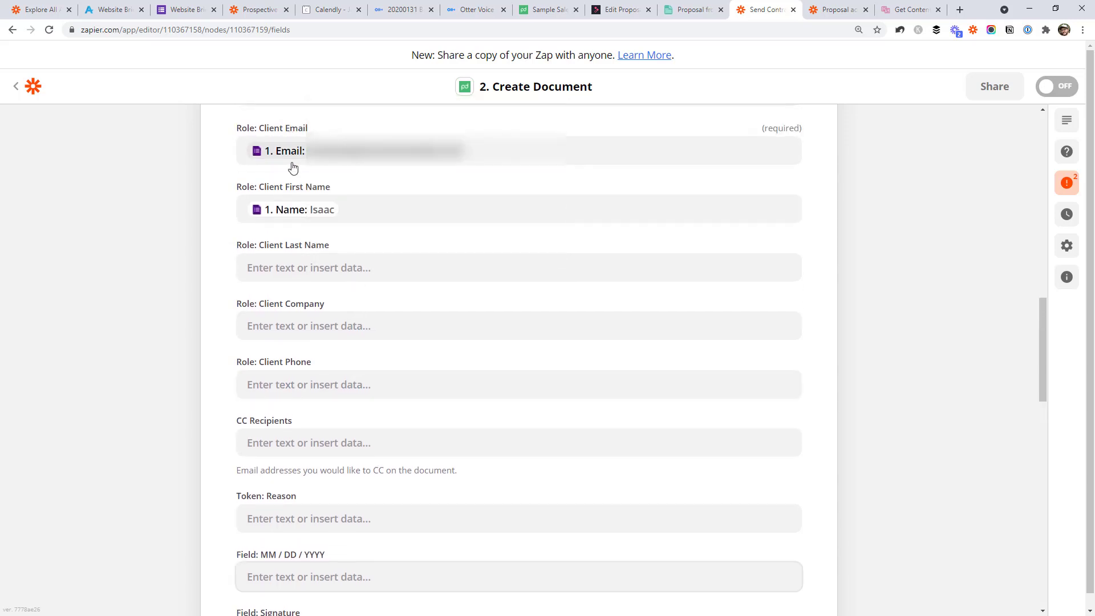
scroll(154, 249, down, 5)
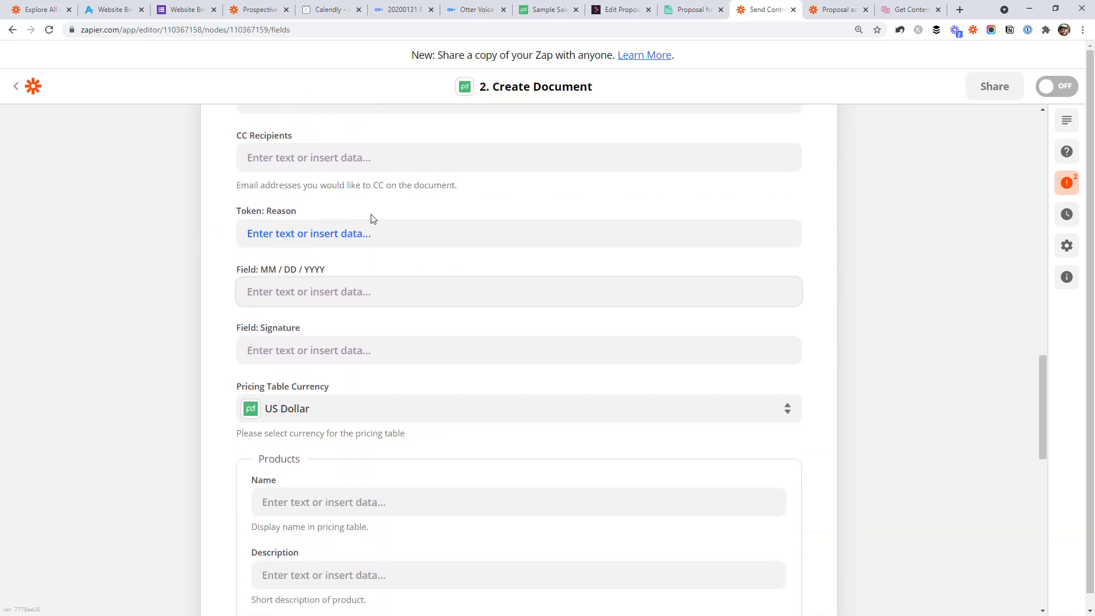
scroll(342, 256, up, 1)
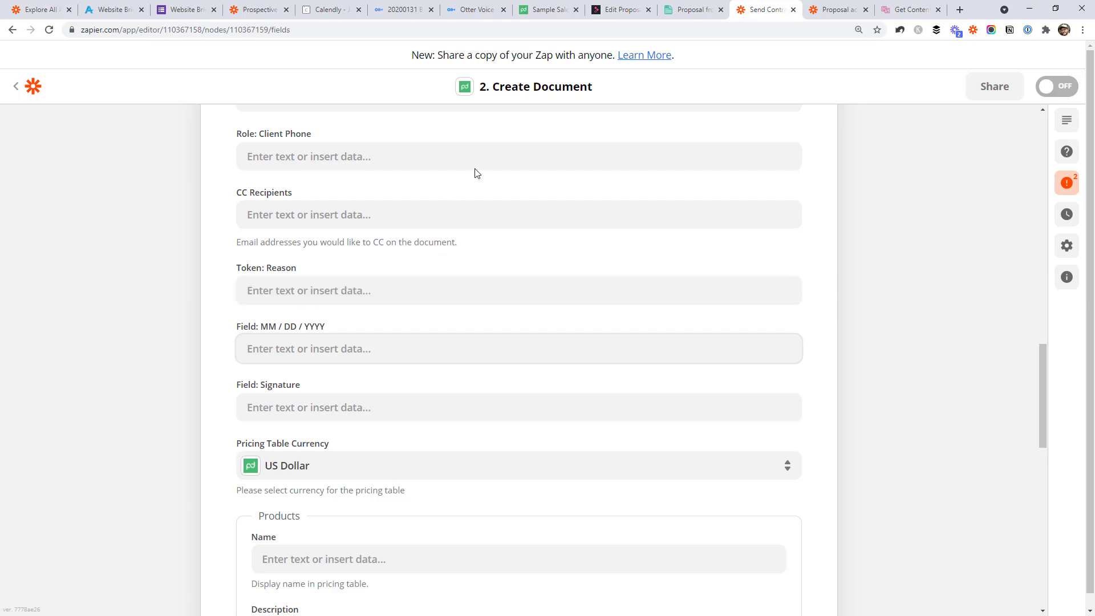
click(549, 13)
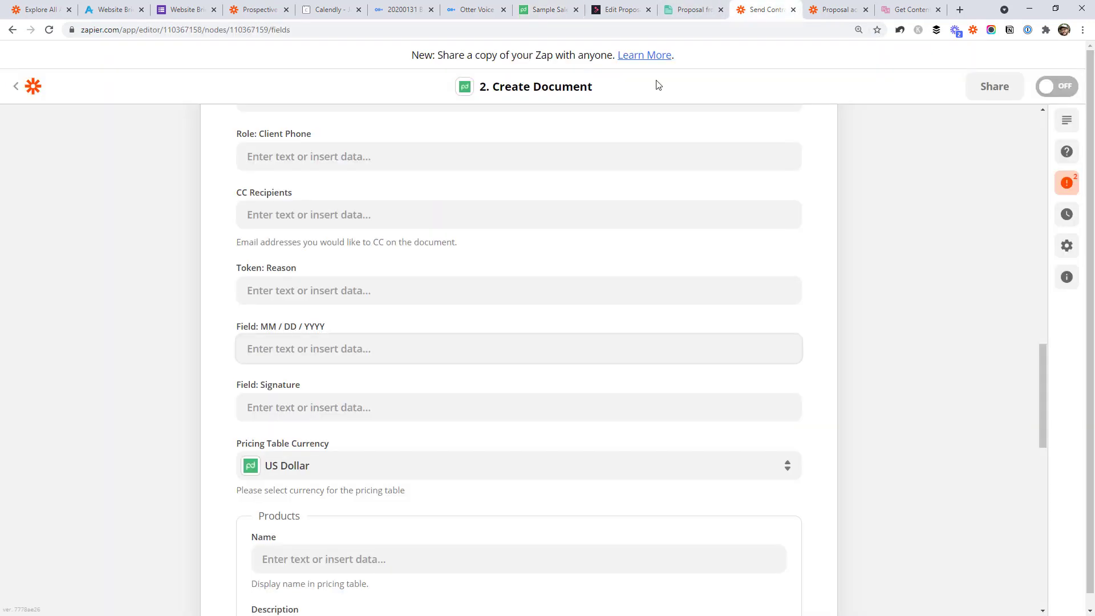
click(761, 10)
click(285, 292)
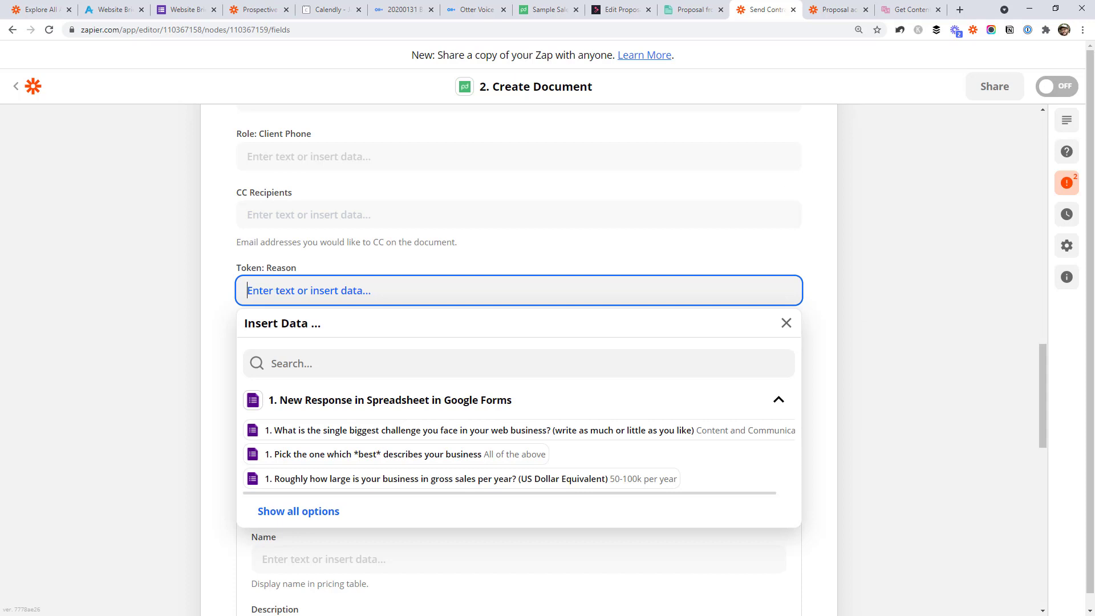
key(alt+Tab)
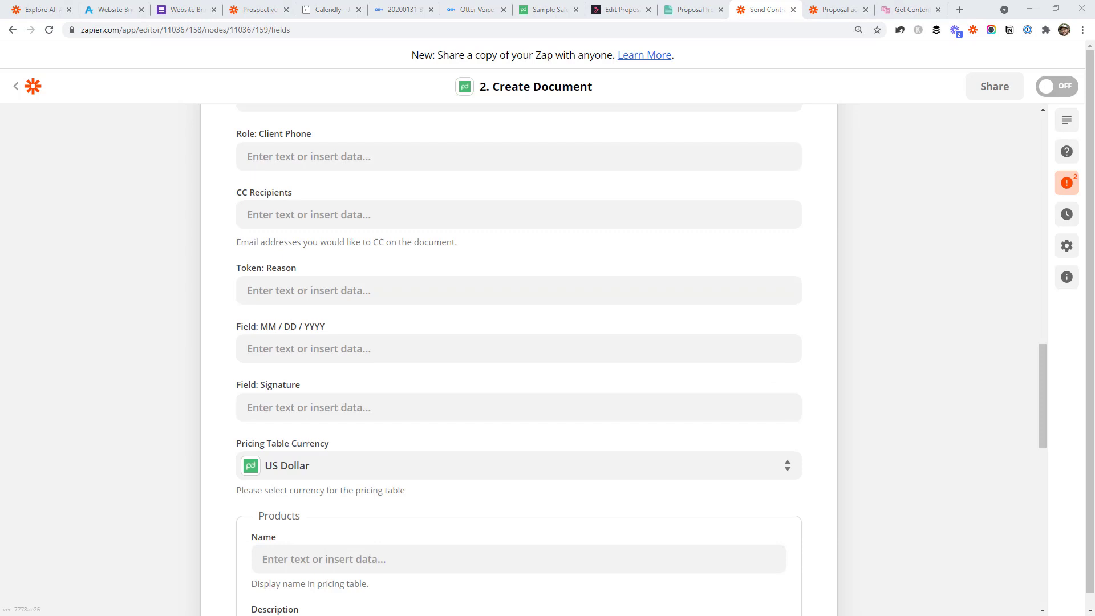
Step: Inspect the choices for the Send Document setting in the Create Document action, leaving it on Yes
scroll(701, 193, up, 9)
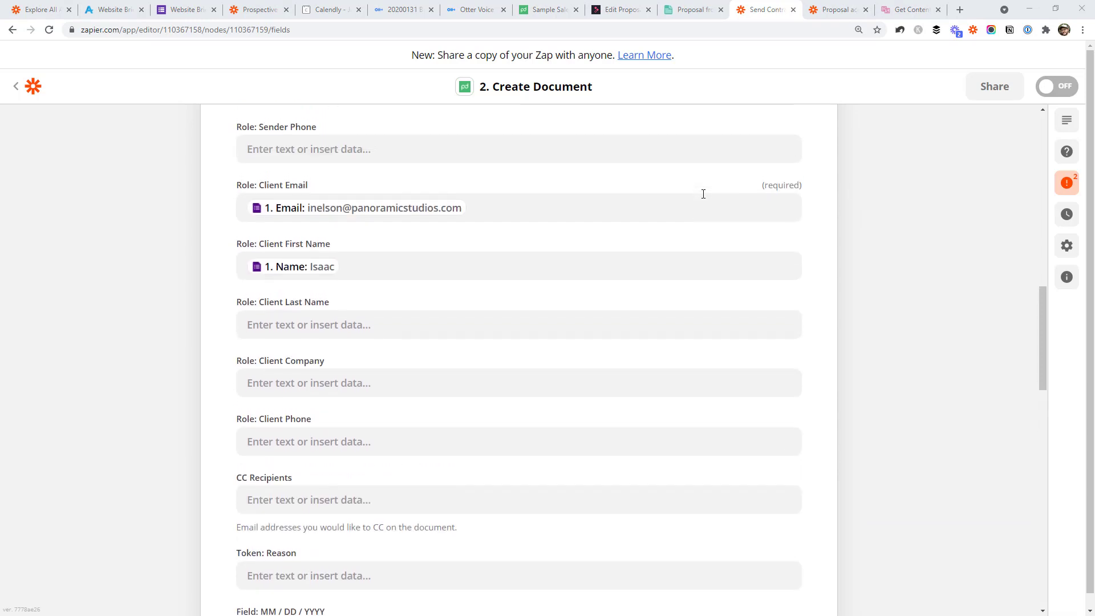
scroll(703, 194, up, 7)
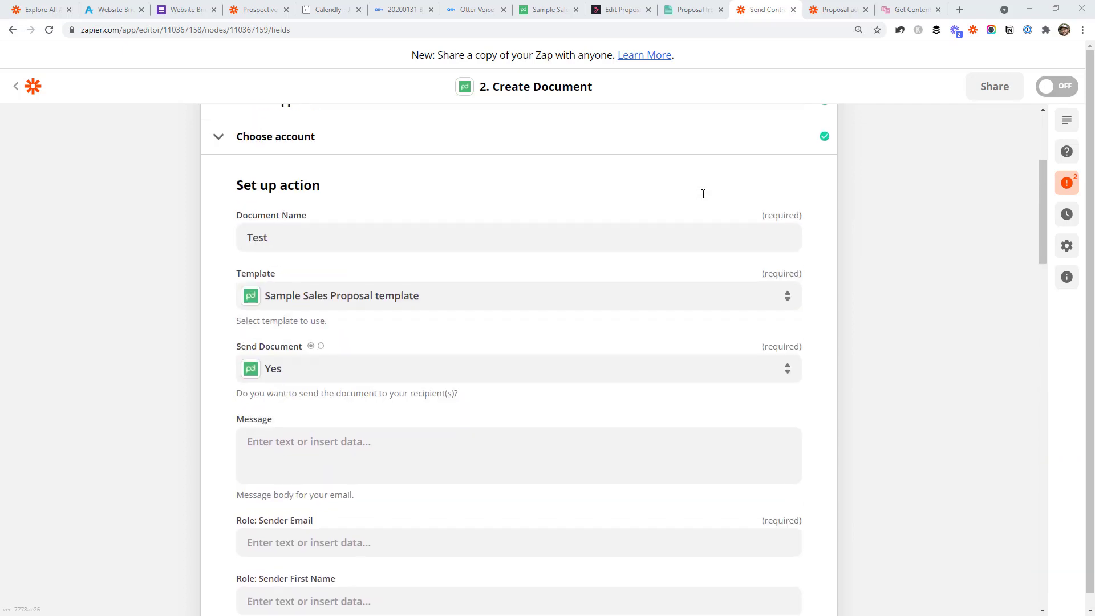
click(285, 372)
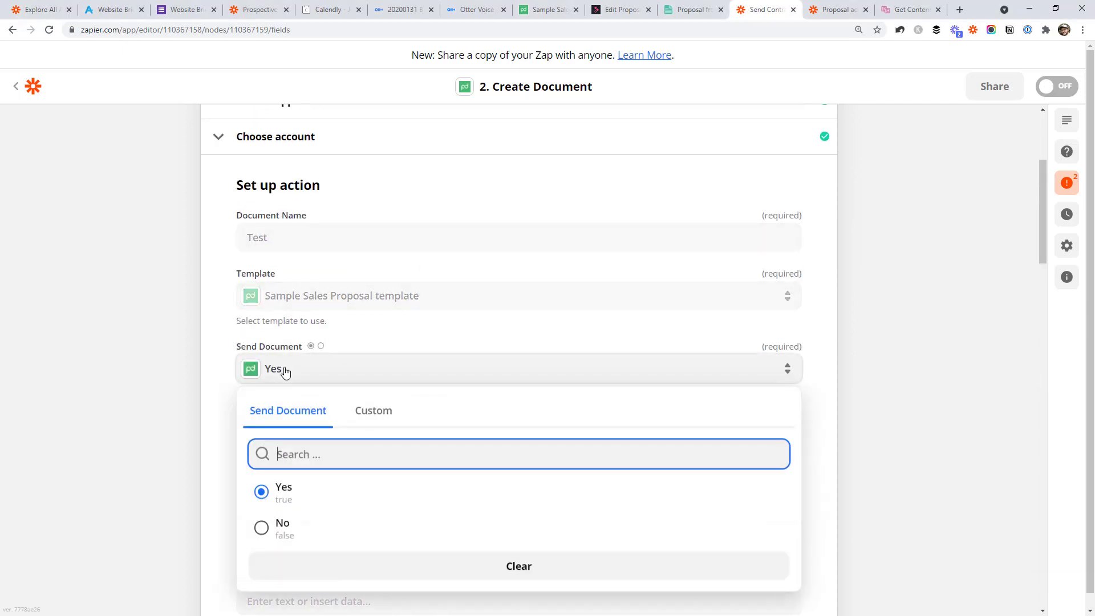
click(195, 389)
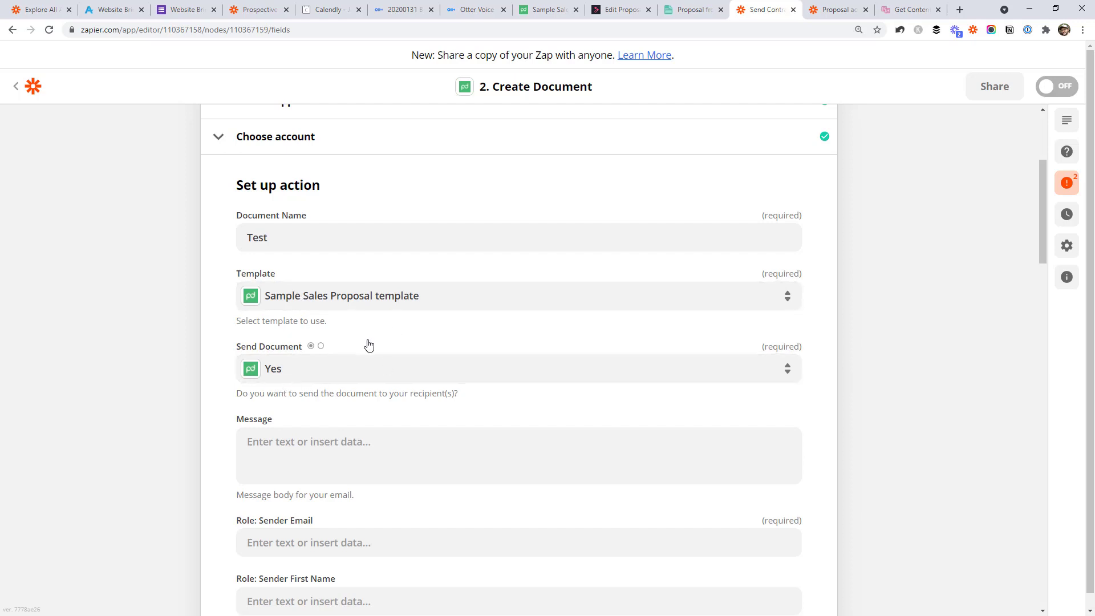
Step: Open the Create a Proposal in Better Proposals action and review its setup fields, including template, currency, tax and recipient
click(967, 198)
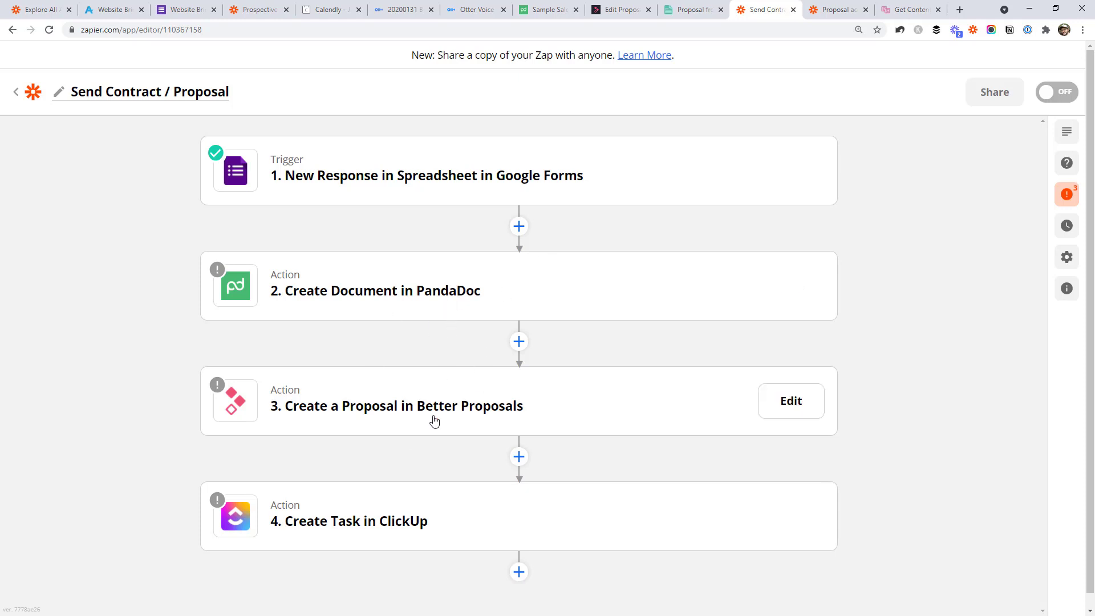
click(460, 403)
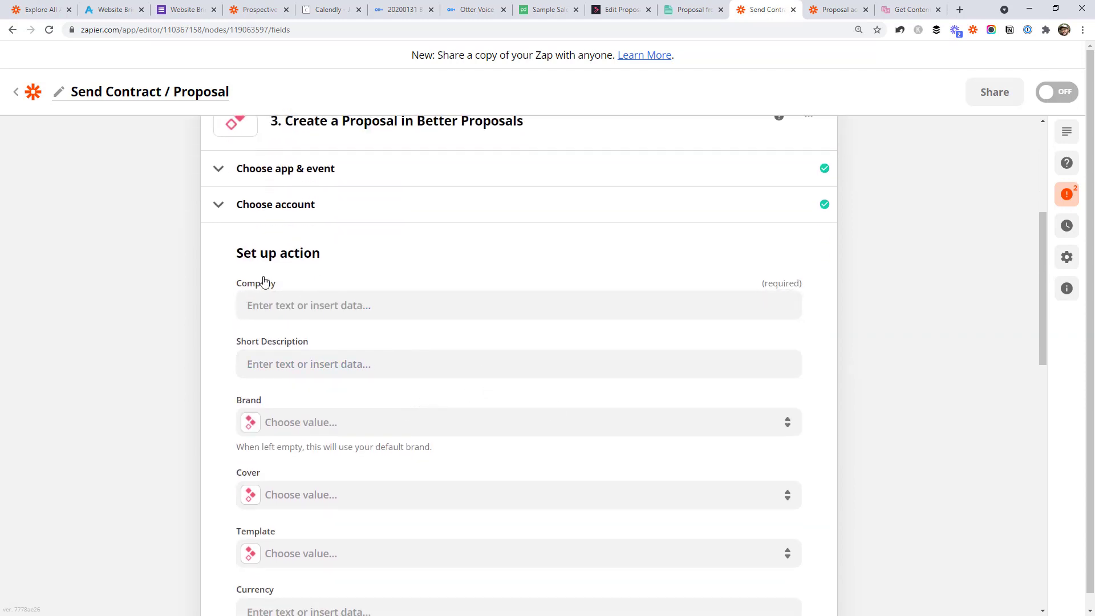
scroll(247, 279, down, 5)
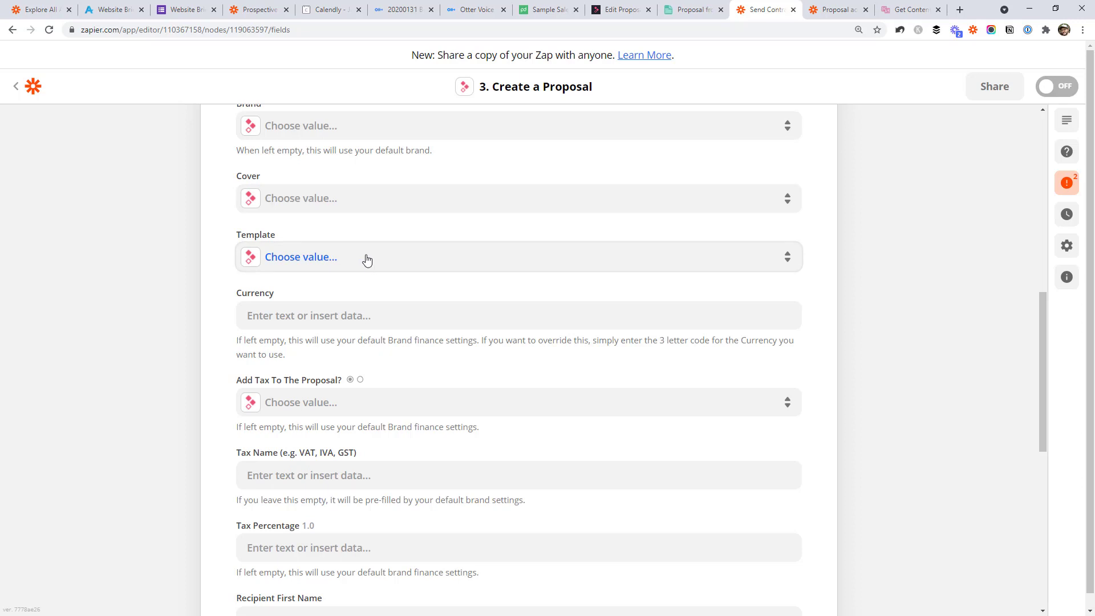
scroll(365, 258, down, 6)
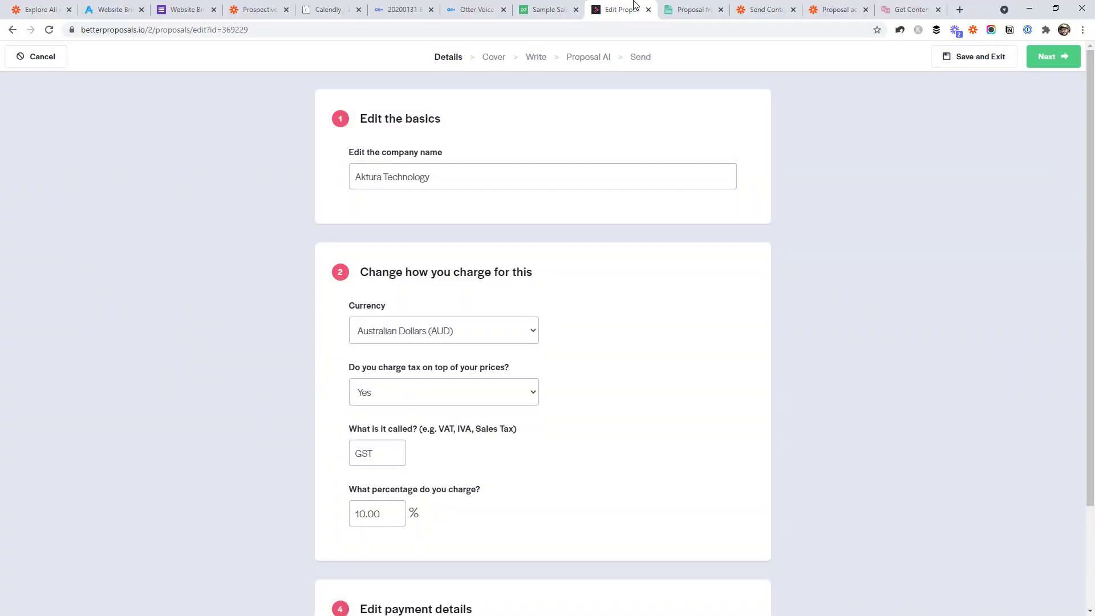
Step: Set Take a payment to Yes in the payment details of the Better Proposals proposal
scroll(836, 225, down, 3)
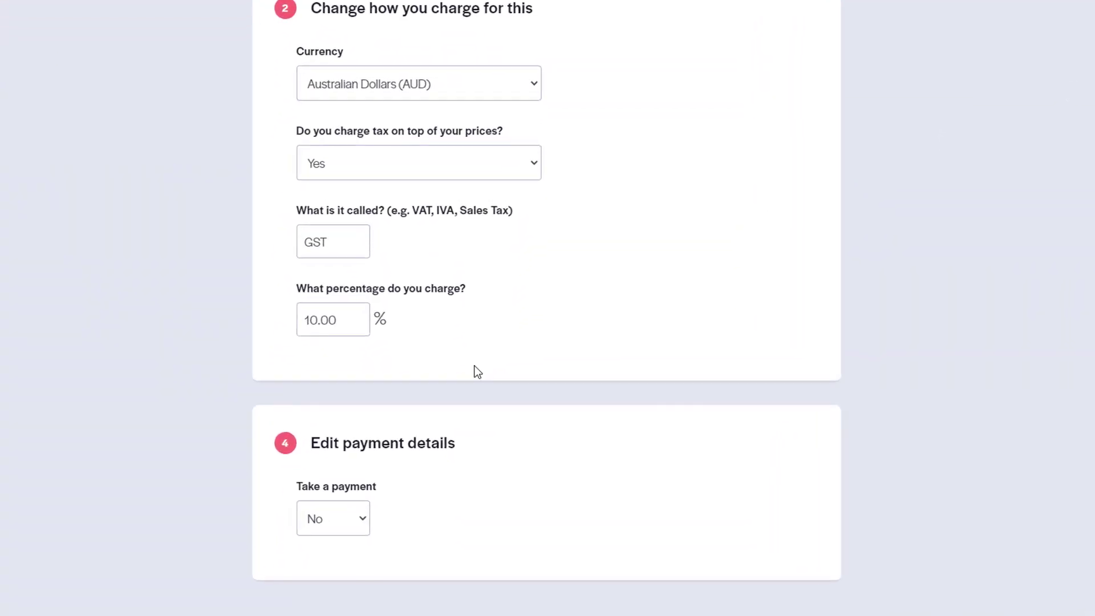
click(354, 508)
click(350, 549)
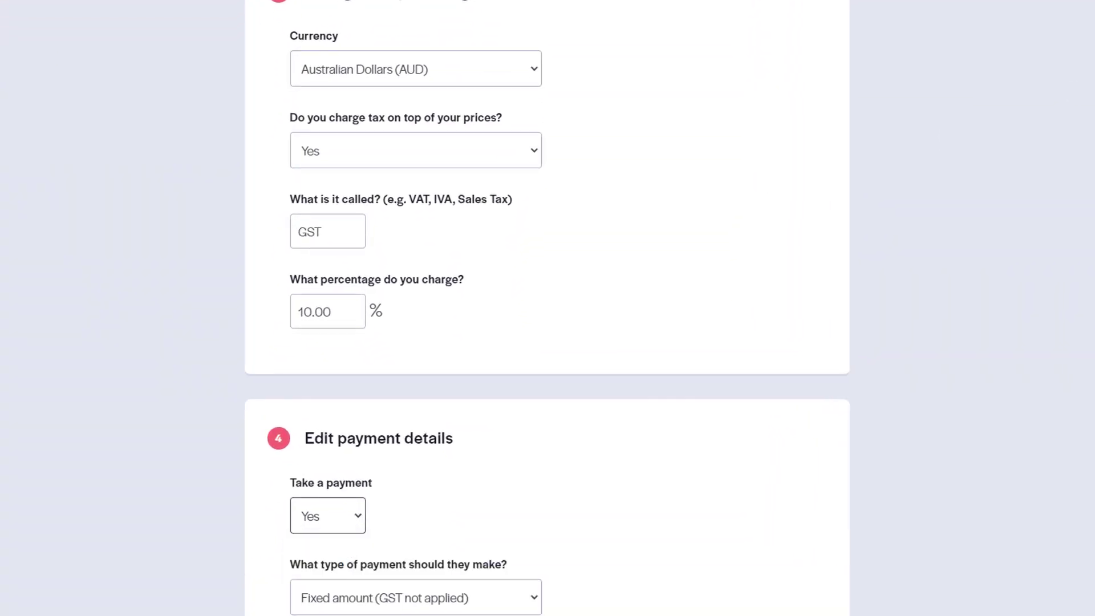
Step: Enter 1000 as the fixed amount the client should pay
scroll(350, 550, down, 3)
scroll(423, 318, down, 2)
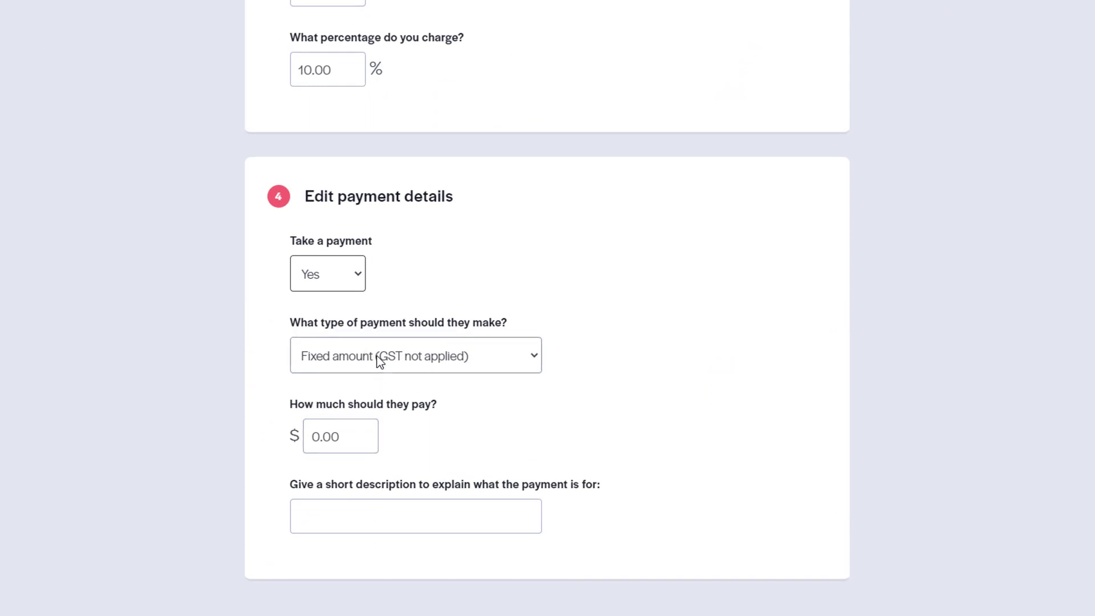
click(342, 436)
text(10.00)
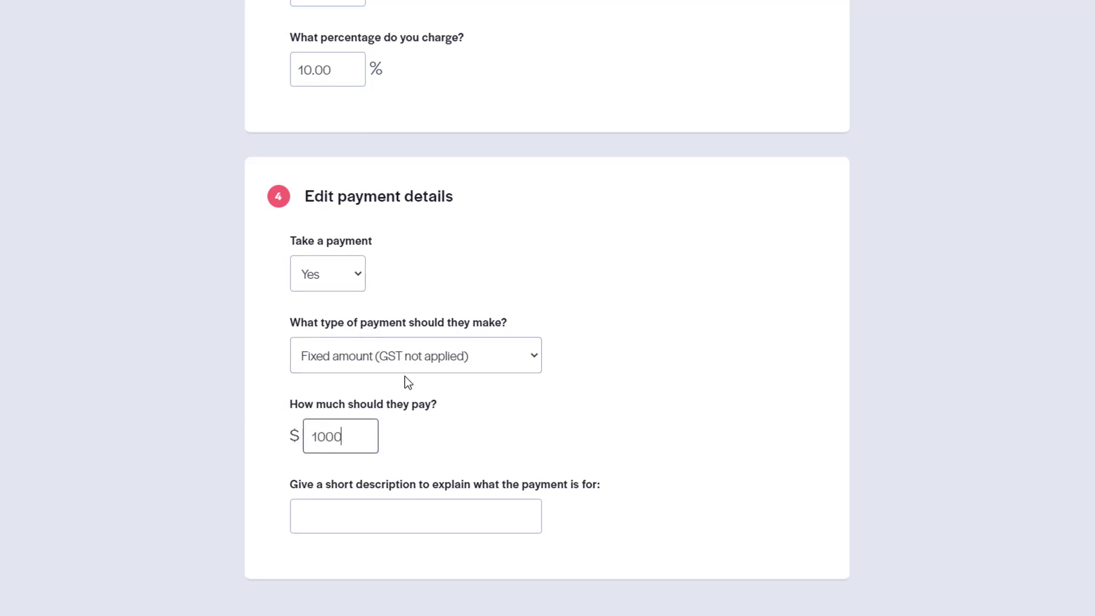
Step: Change the payment type to % of one-off total (+GST) and set the percentage to pay to 50
click(433, 361)
click(439, 406)
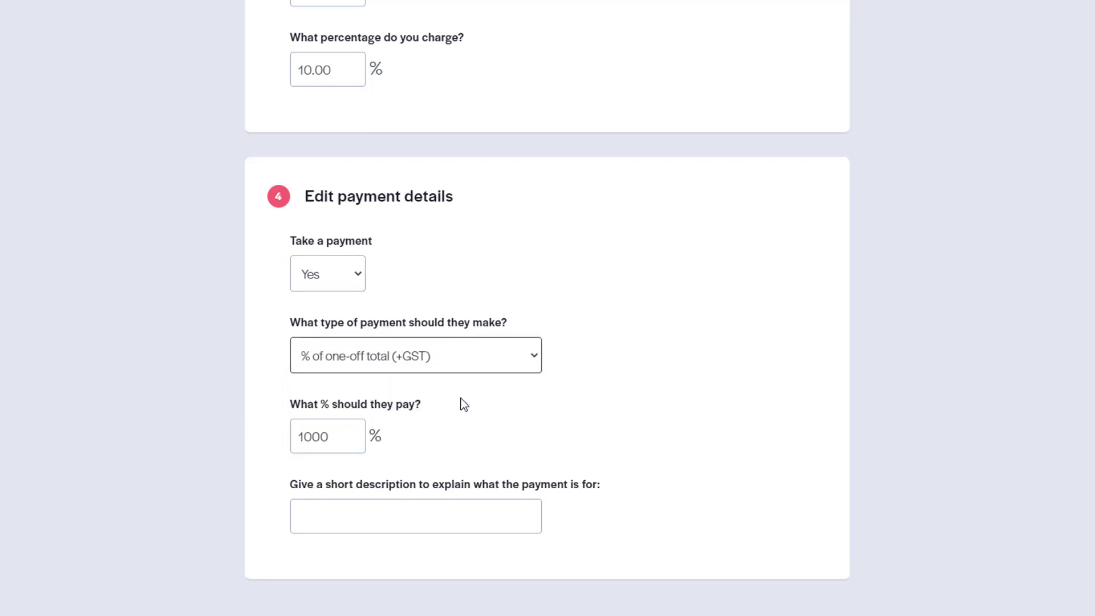
drag(361, 436, 287, 433)
text(50)
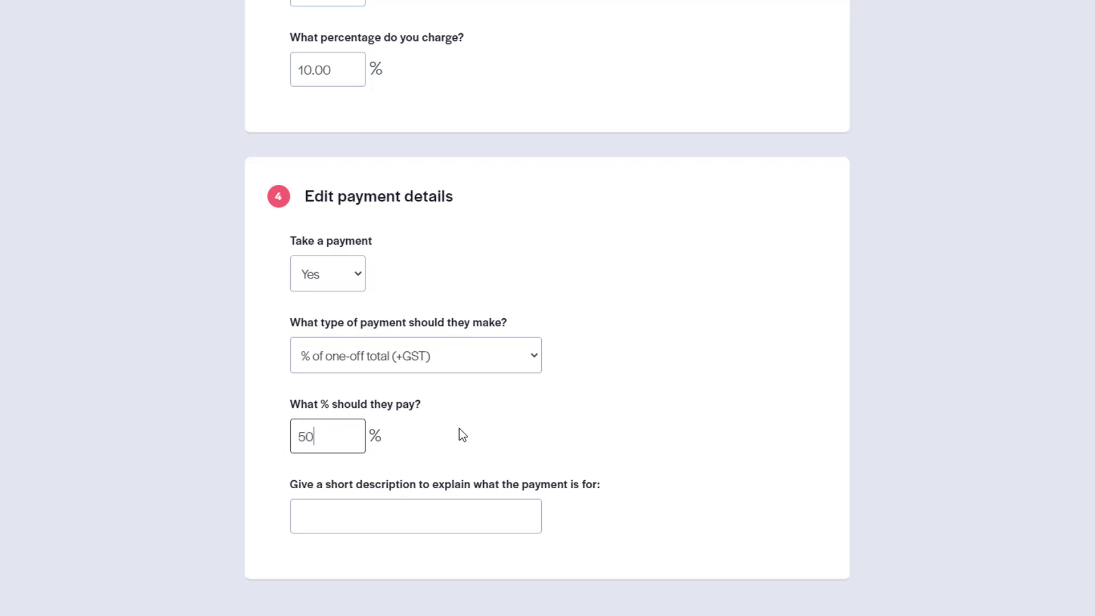
click(554, 426)
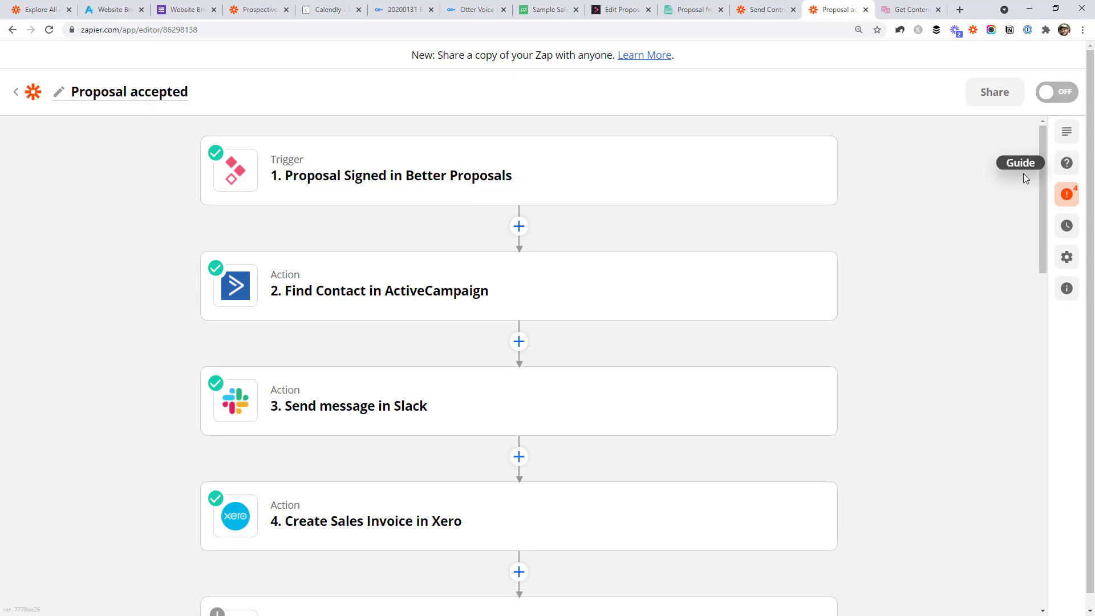
Step: Open the test data of the Proposal Signed in Better Proposals trigger, review the Example Proposal's fields and continue
drag(1042, 176, 1036, 152)
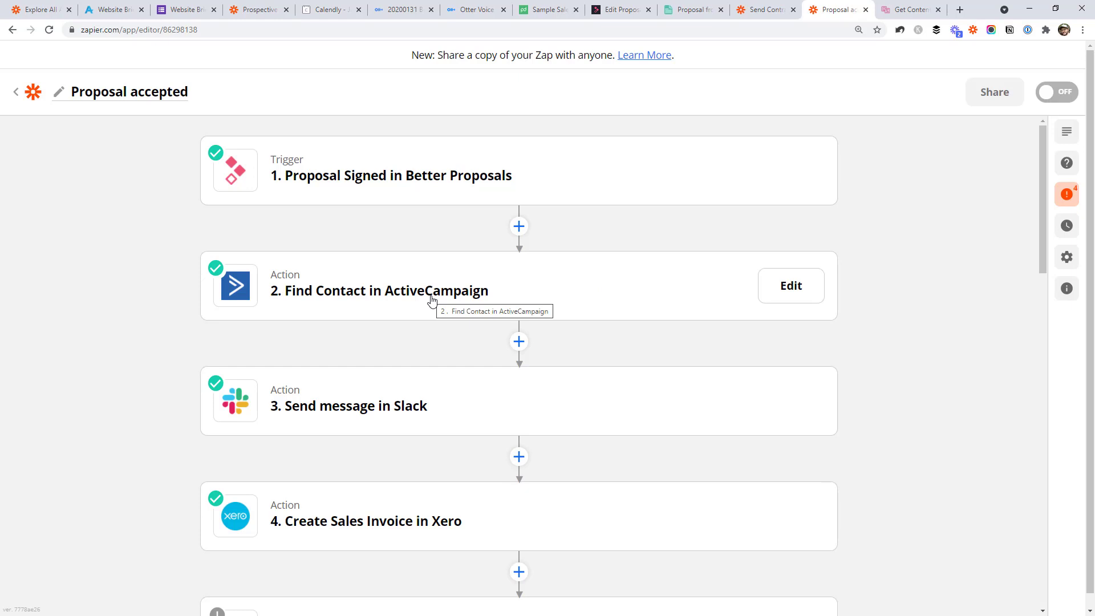
click(434, 197)
click(371, 296)
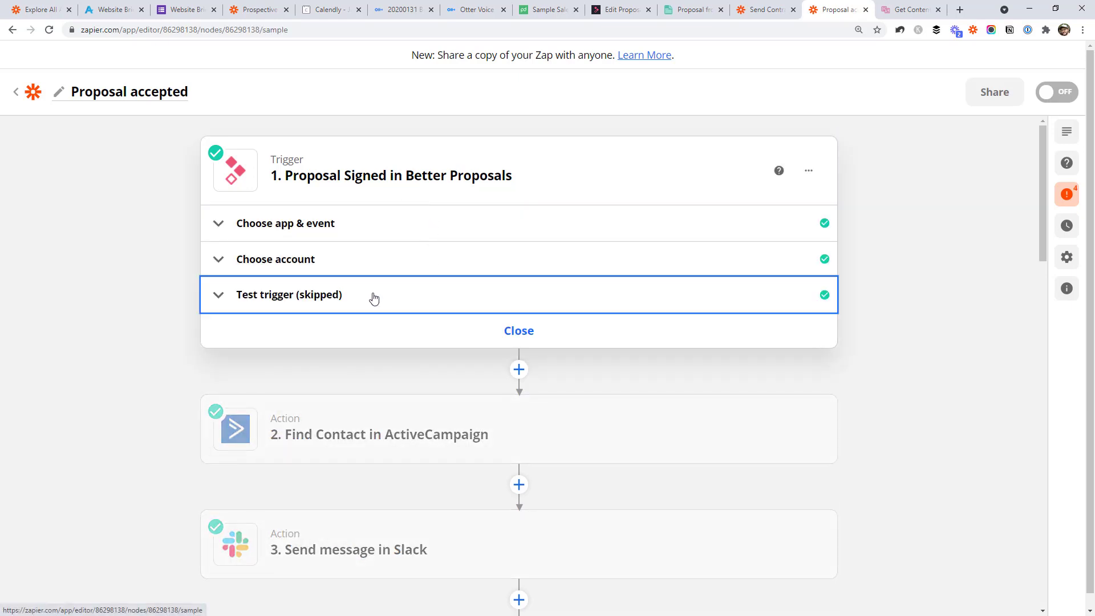
scroll(836, 423, down, 5)
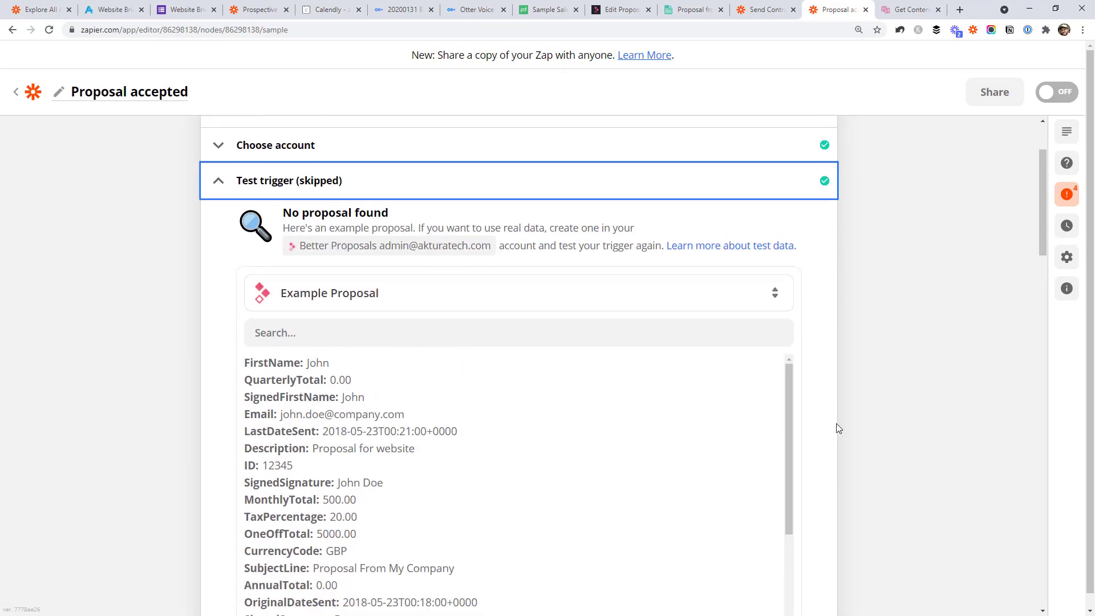
scroll(836, 423, up, 2)
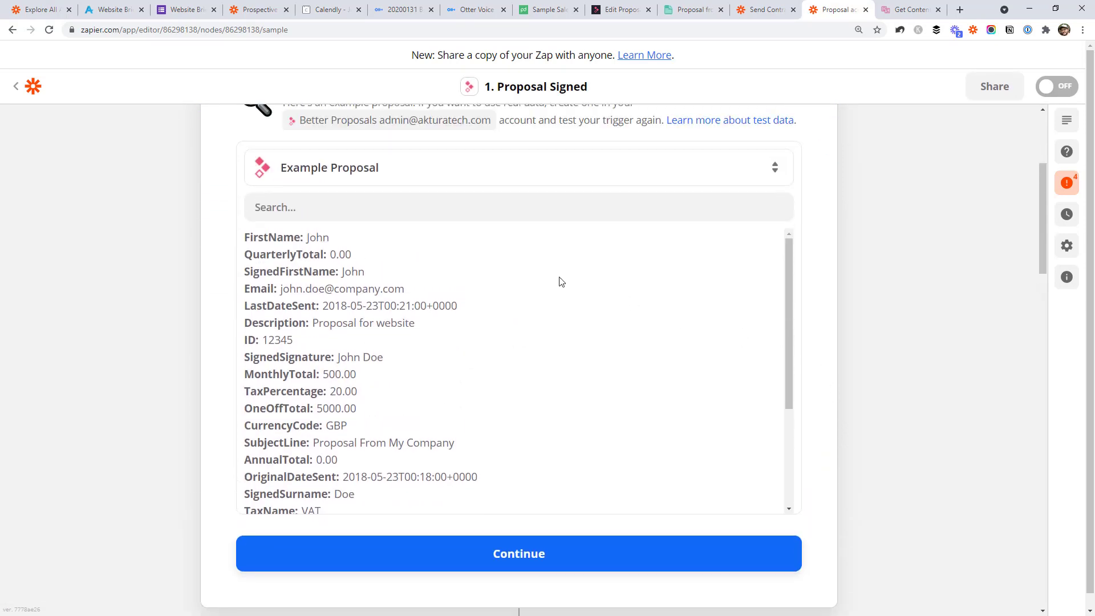
drag(288, 288, 451, 306)
click(505, 306)
drag(788, 288, 793, 441)
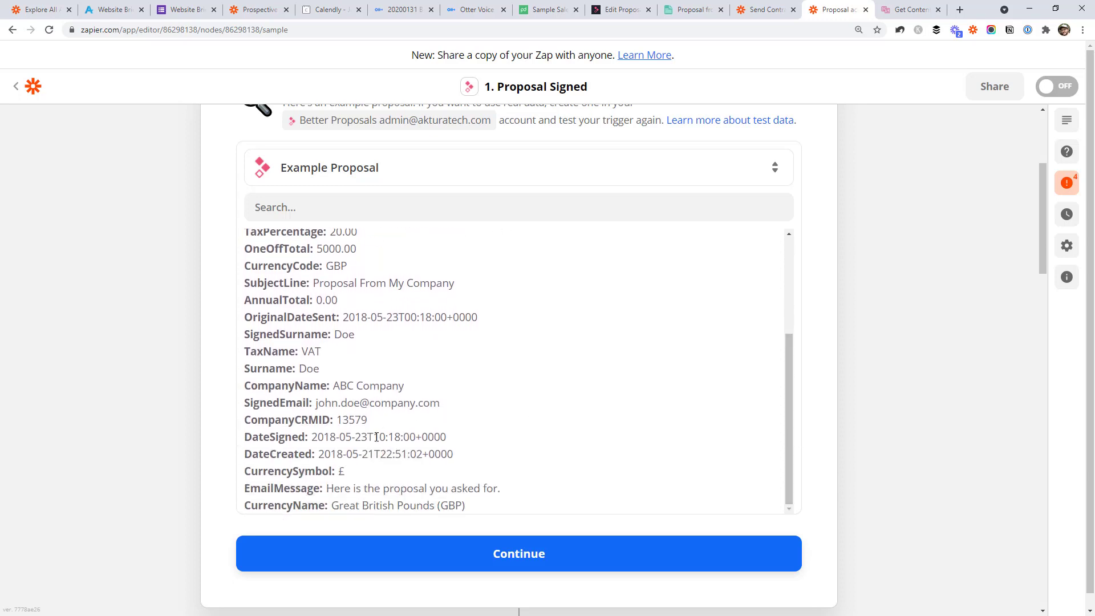
scroll(364, 255, up, 6)
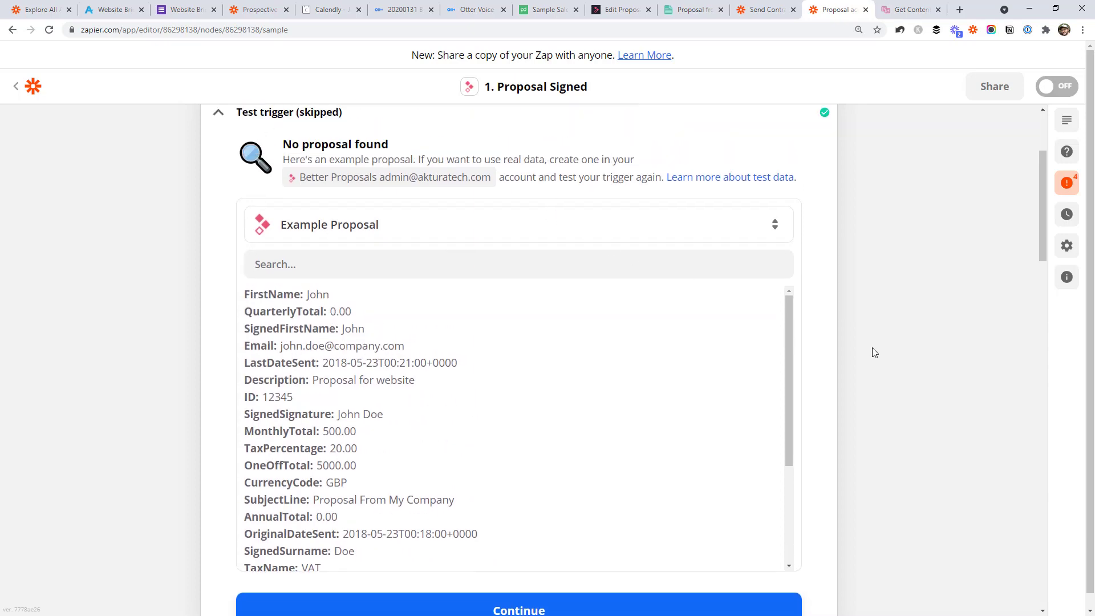
scroll(878, 347, down, 1)
click(556, 557)
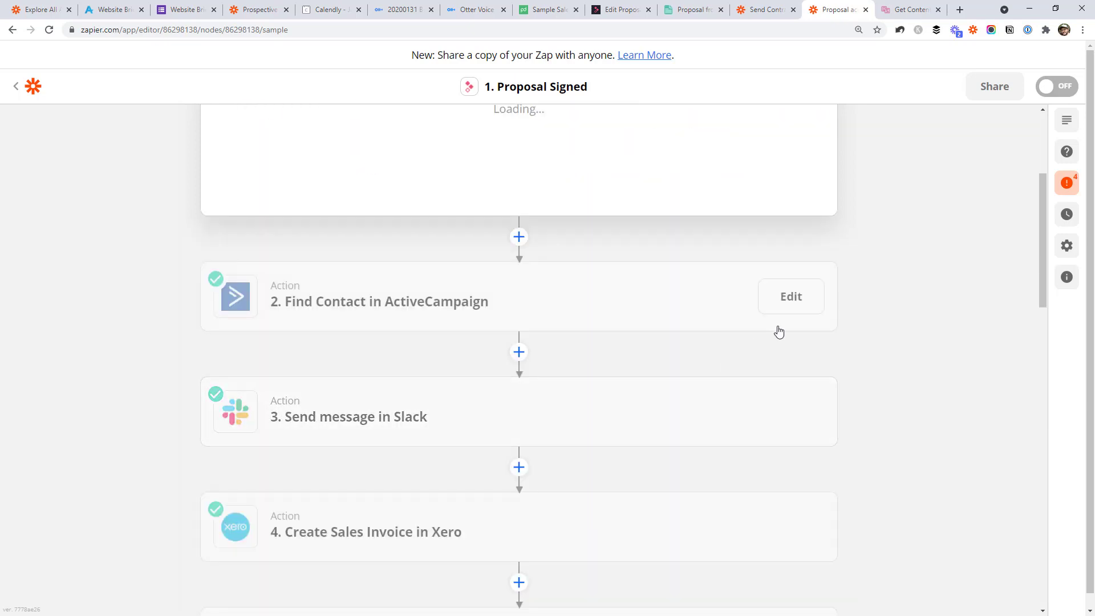
Step: Look over the follow-up actions down to Create Folder in ClickUp and reopen the Proposal Signed trigger
scroll(836, 313, down, 4)
scroll(400, 365, down, 2)
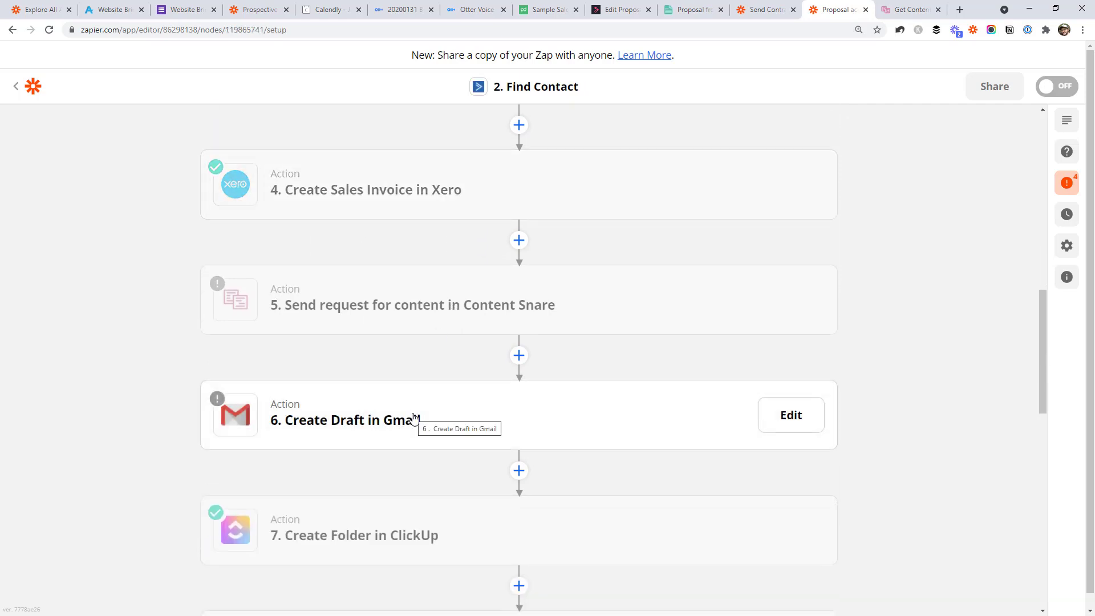
scroll(579, 317, up, 15)
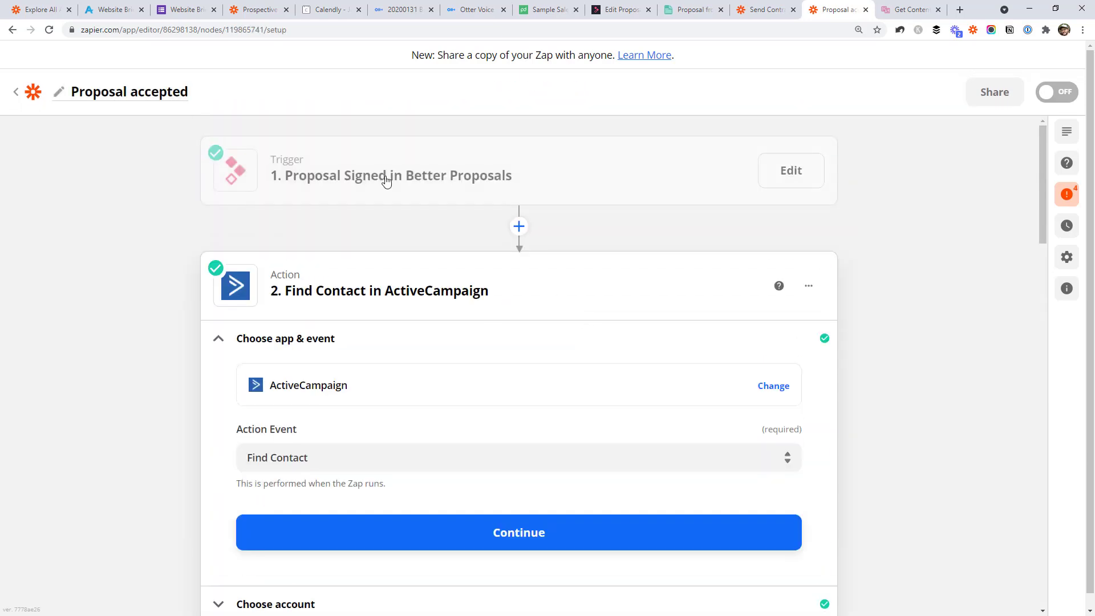
click(398, 169)
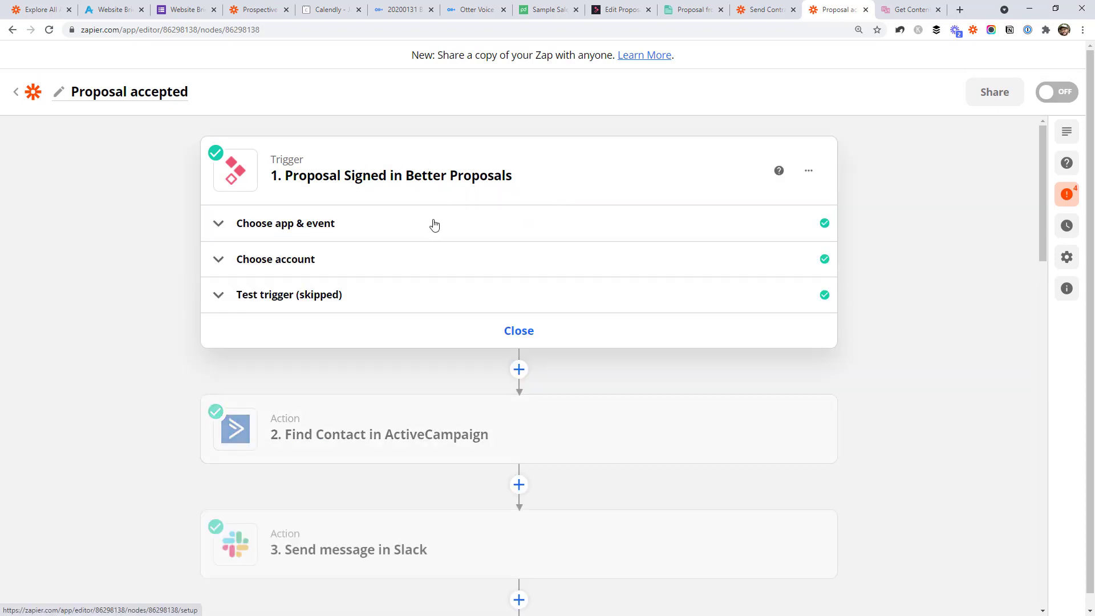
Step: Open the Find Contact in ActiveCampaign action and browse its available action events, keeping Find Contact
click(447, 425)
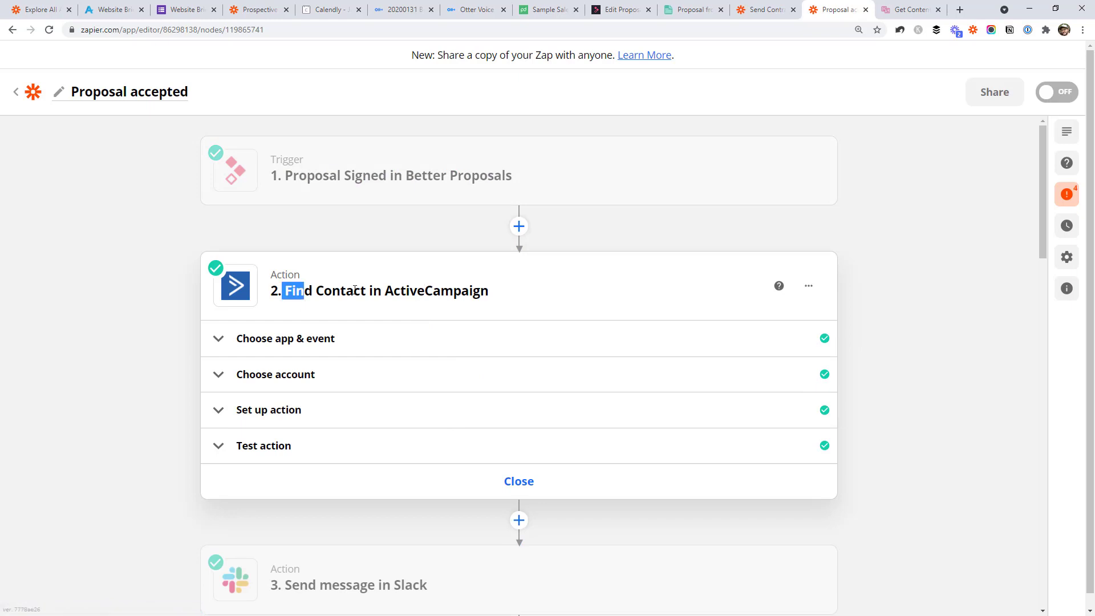
click(310, 417)
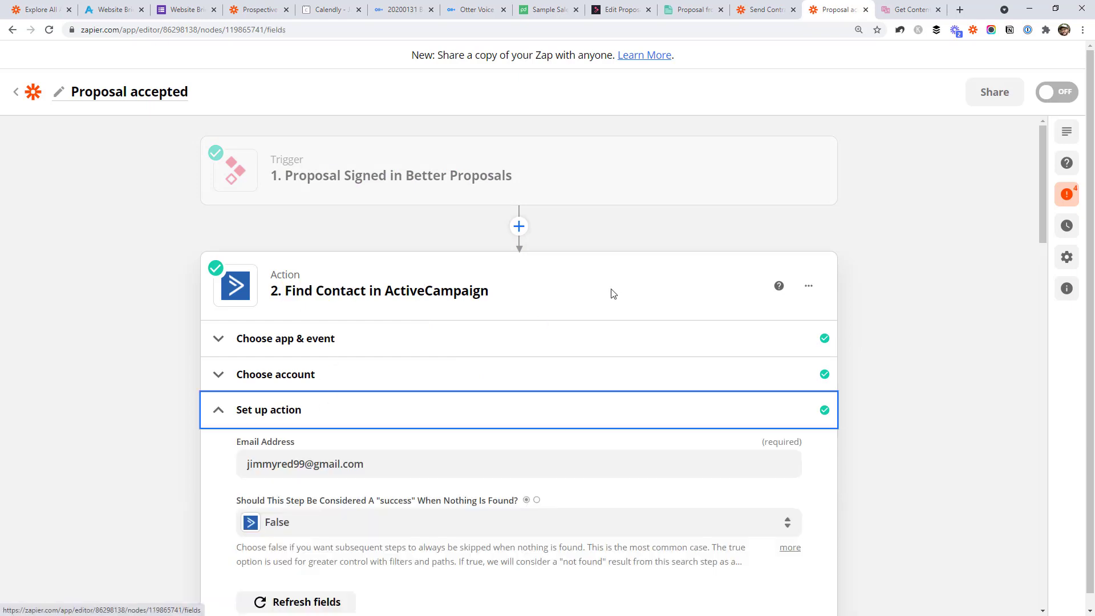
click(321, 344)
click(328, 340)
click(328, 340)
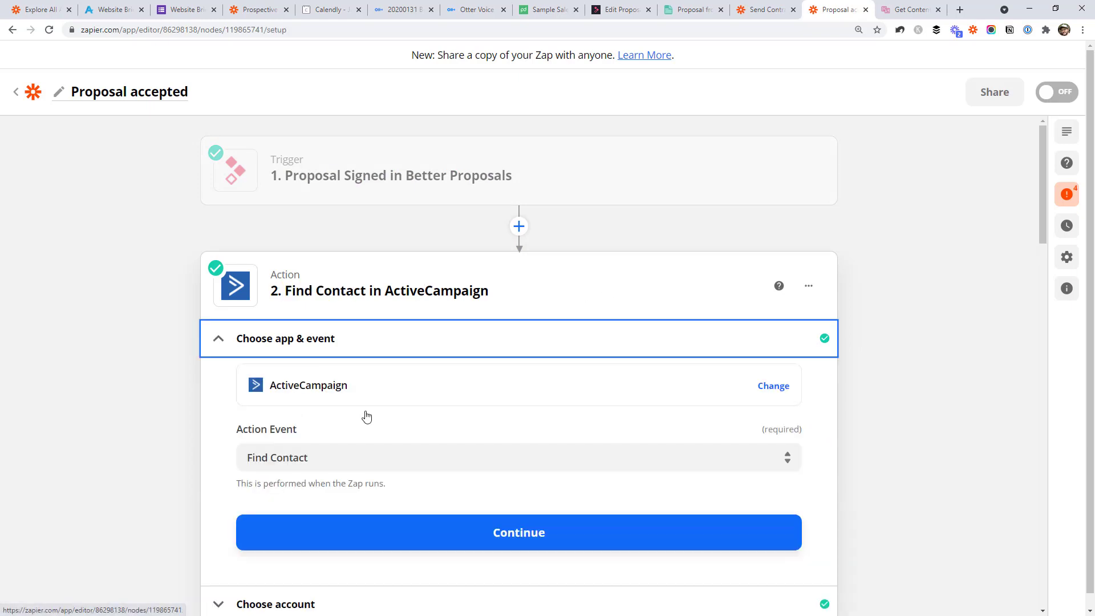
scroll(342, 434, down, 1)
click(305, 403)
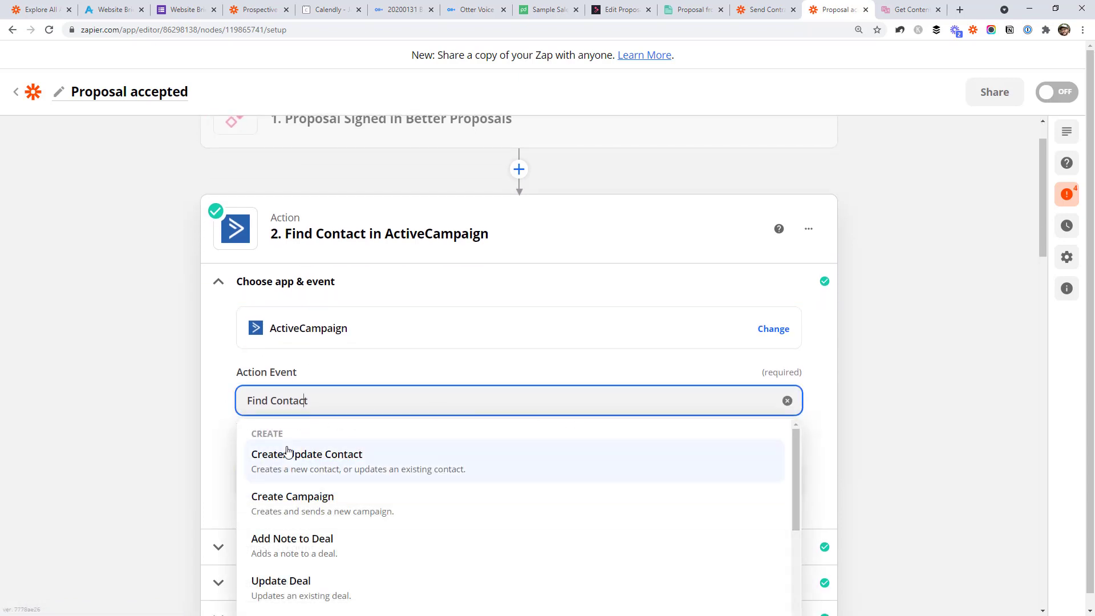
scroll(395, 465, down, 5)
scroll(397, 466, down, 4)
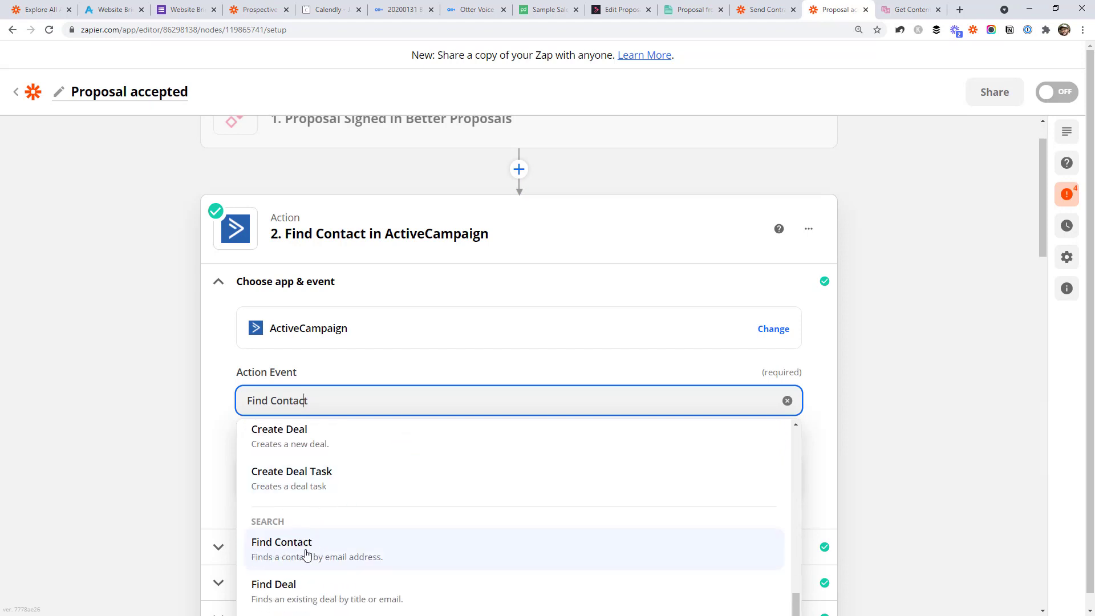
click(895, 467)
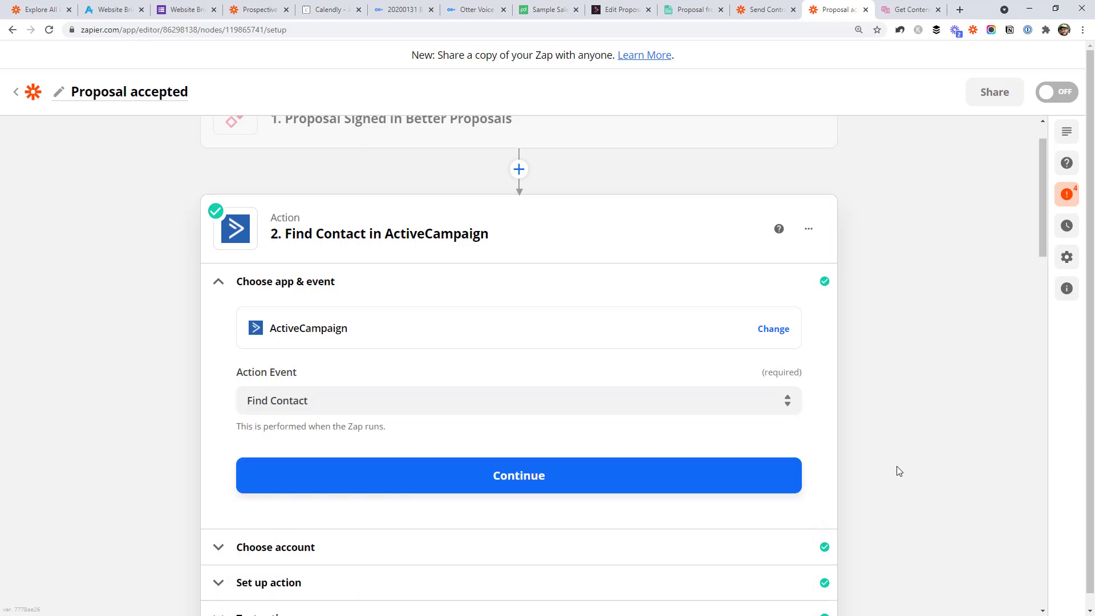
Step: Map the Find Contact action's Email Address to the trigger's Signed Email instead of the fixed address, and continue to testing
scroll(342, 536, down, 3)
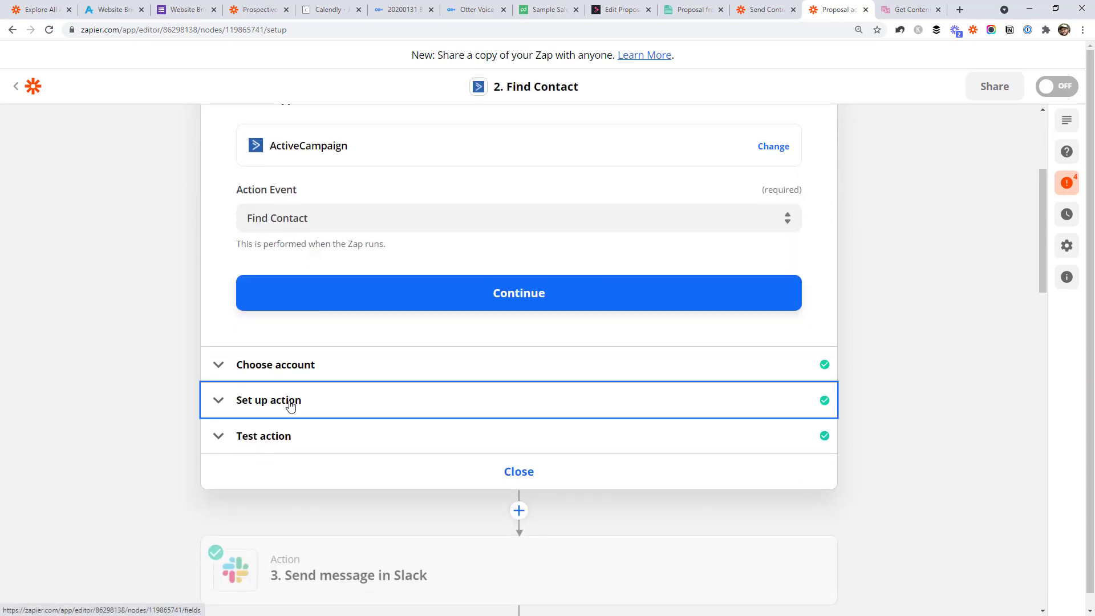
click(290, 405)
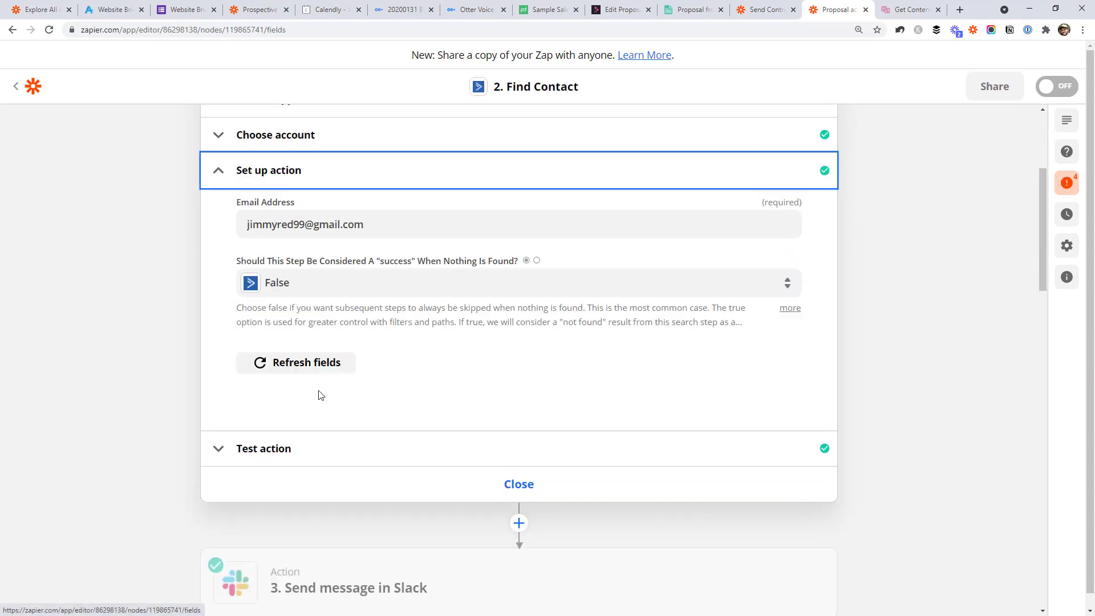
triple_click(457, 233)
key(BackSpace)
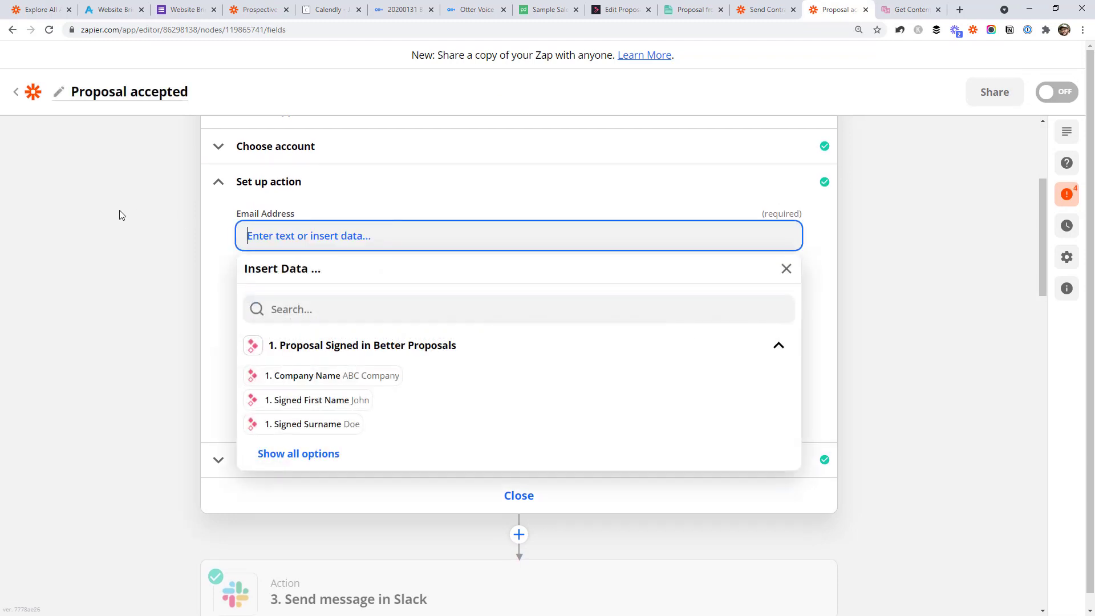
click(305, 448)
click(344, 448)
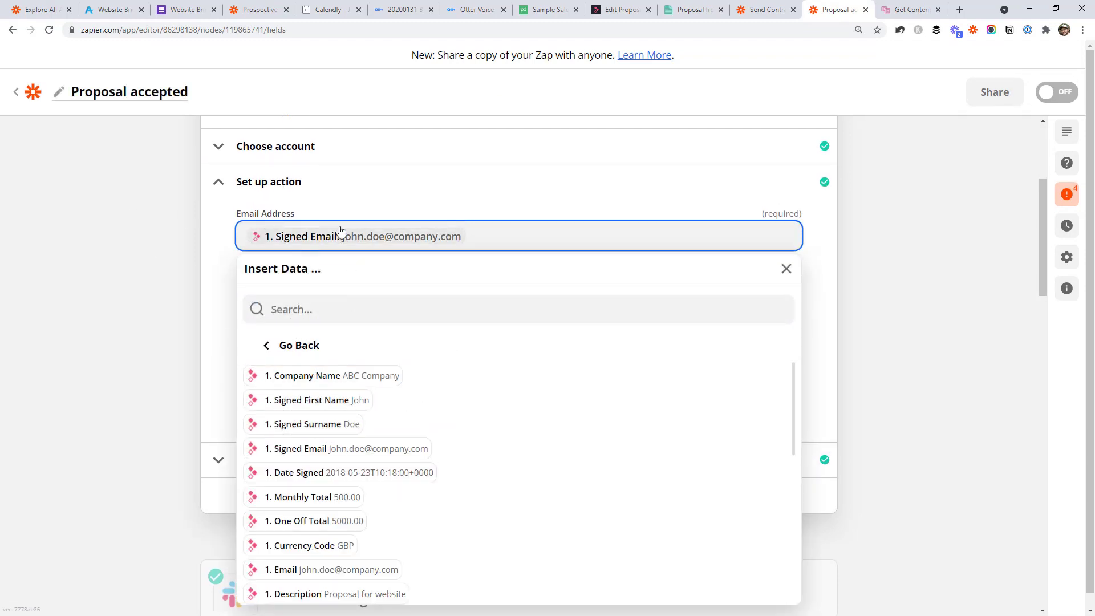
click(173, 265)
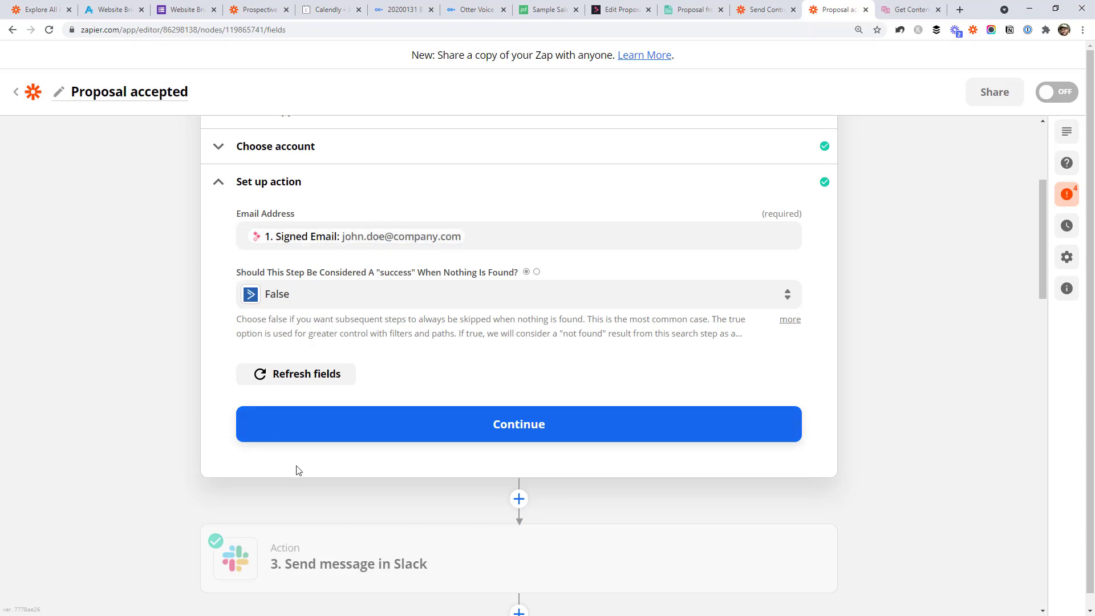
click(386, 439)
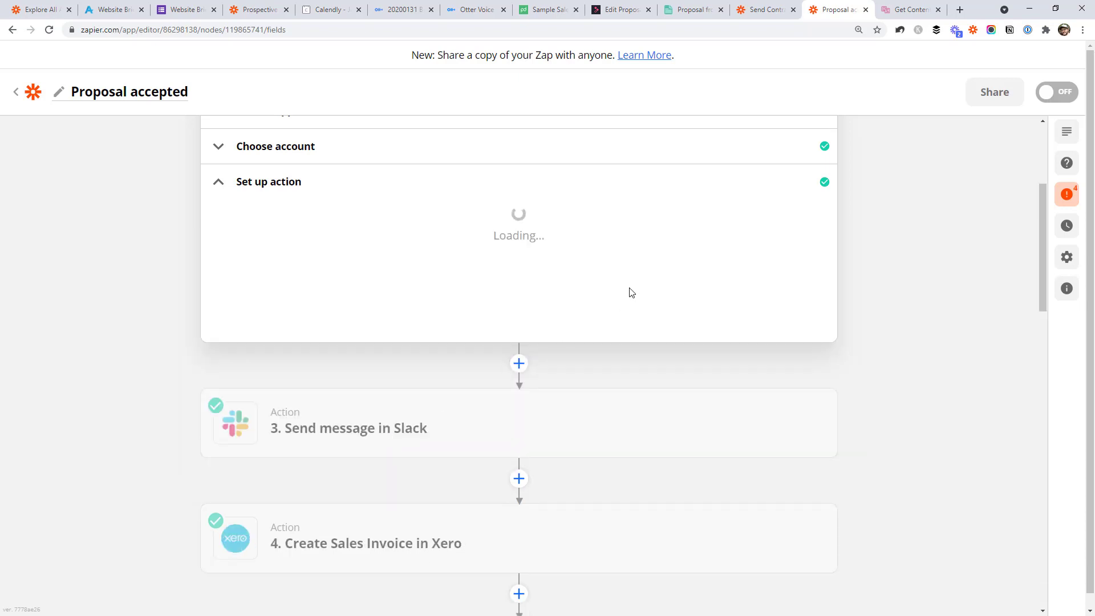
Step: Test the Find Contact action, review the contact fields from ActiveCampaign and close the action
scroll(501, 391, down, 3)
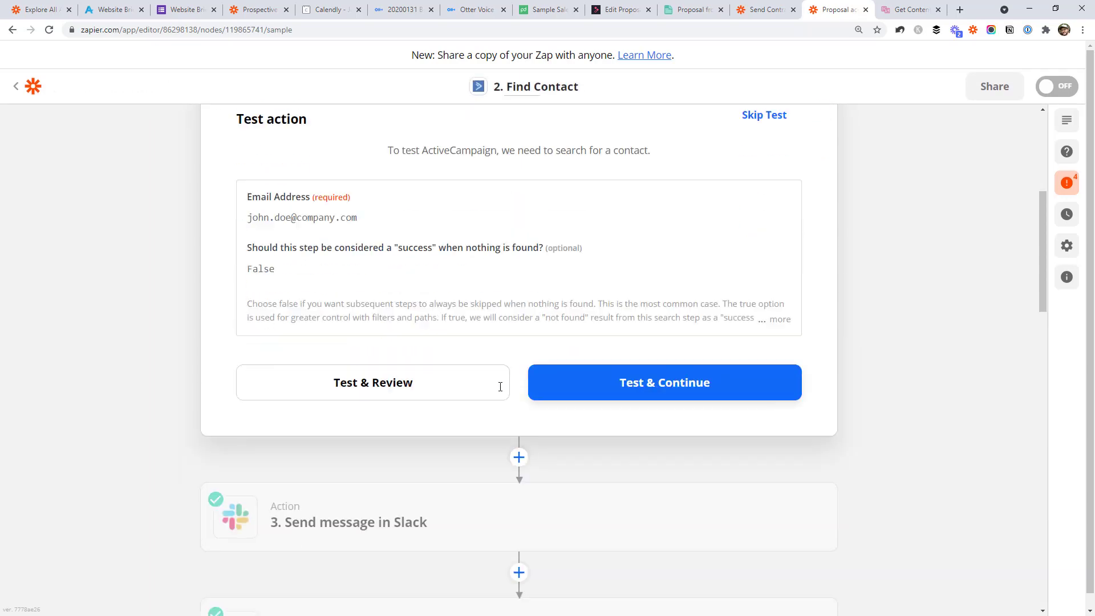
click(413, 320)
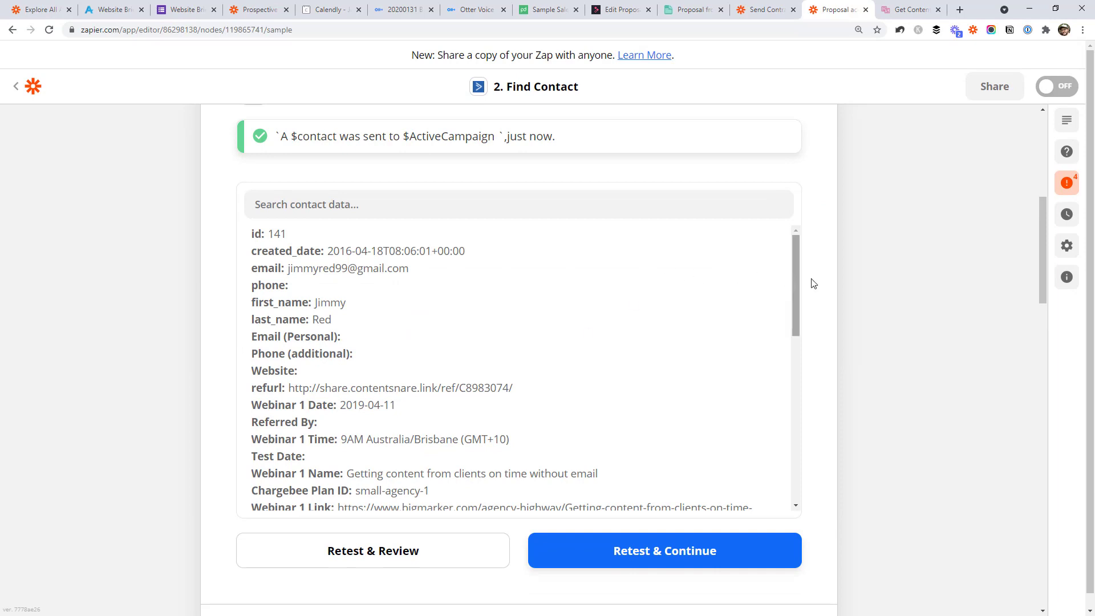
drag(801, 275, 807, 317)
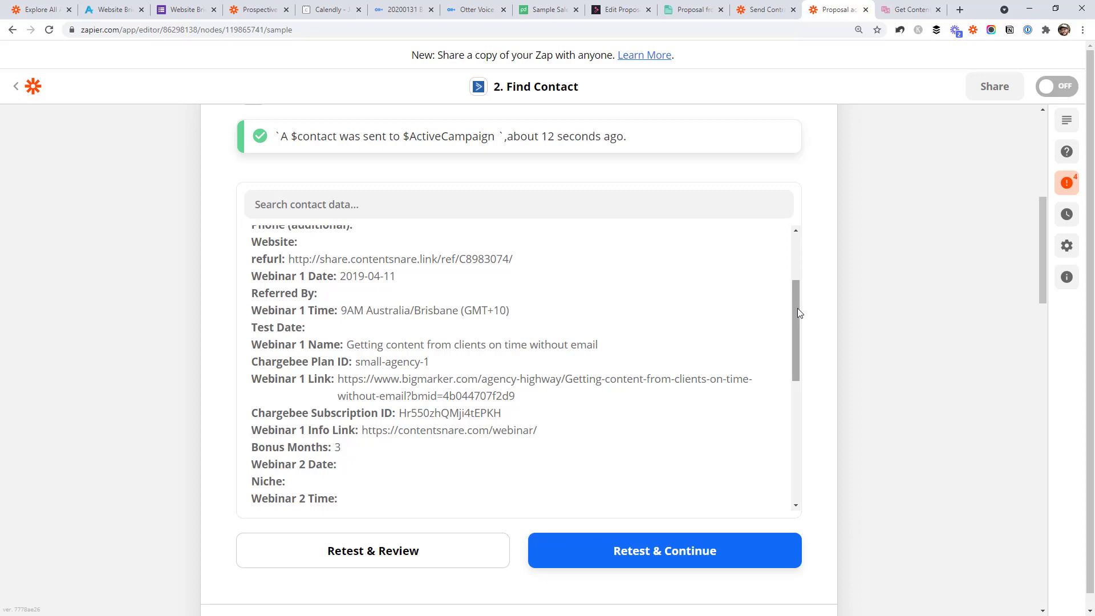
scroll(797, 308, up, 5)
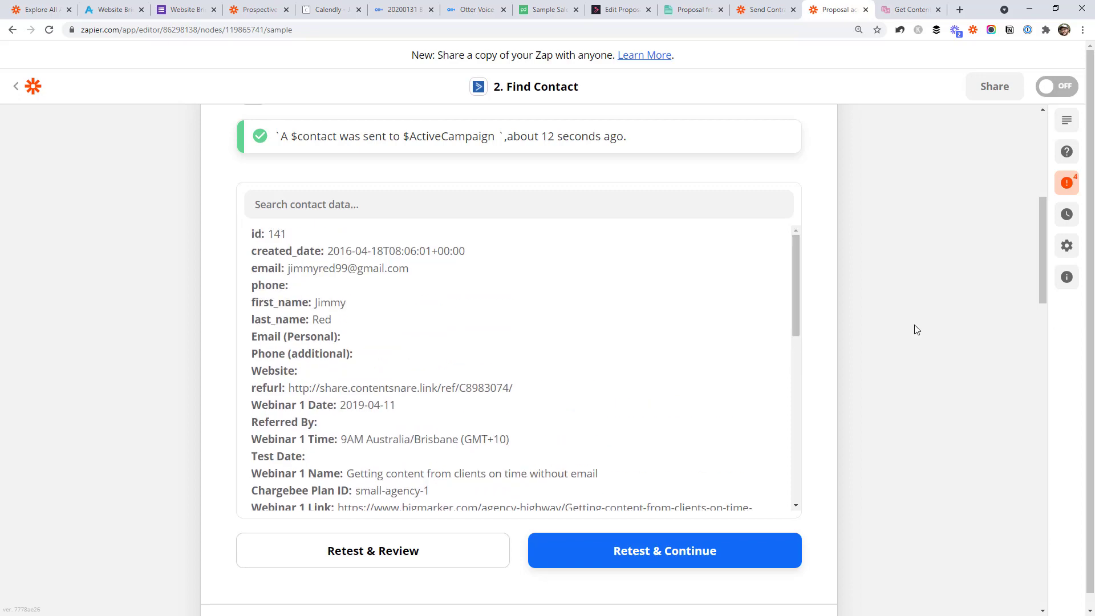
scroll(917, 328, up, 5)
scroll(402, 177, up, 2)
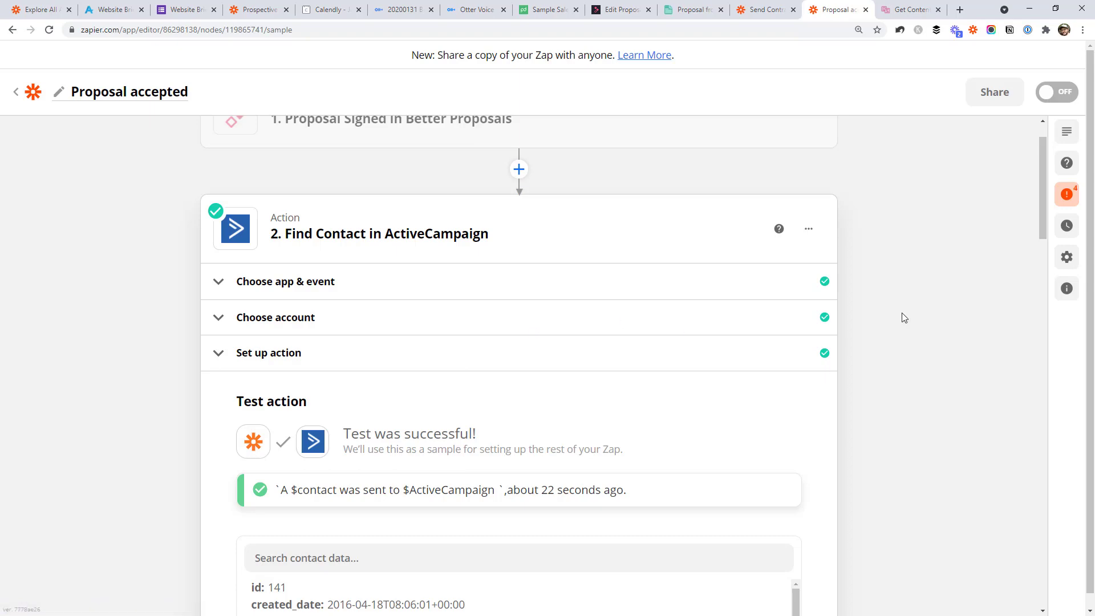
scroll(899, 300, down, 8)
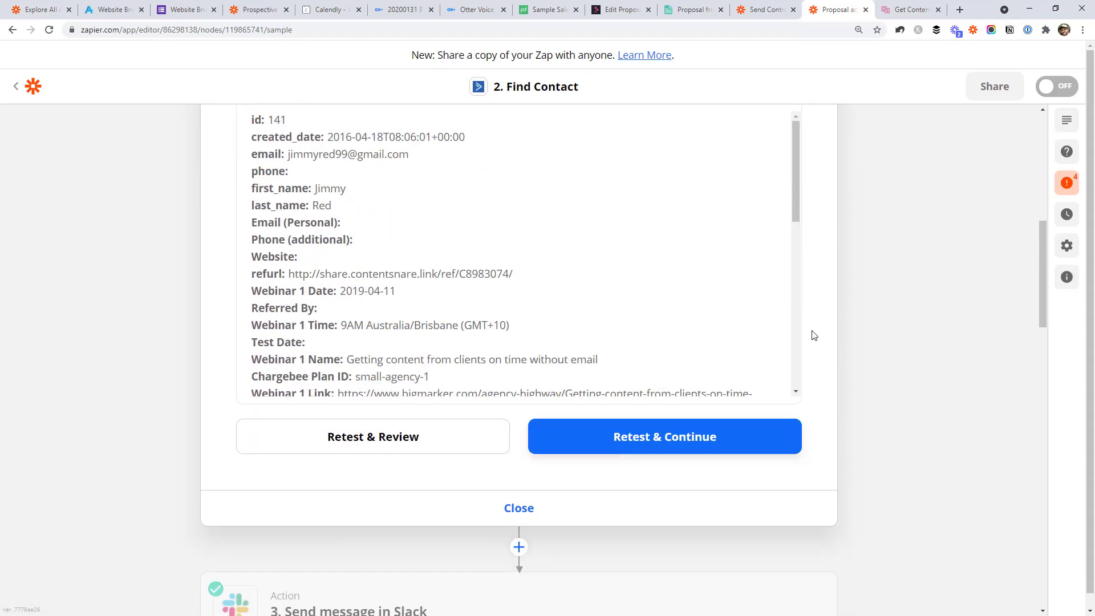
click(841, 274)
scroll(887, 238, up, 9)
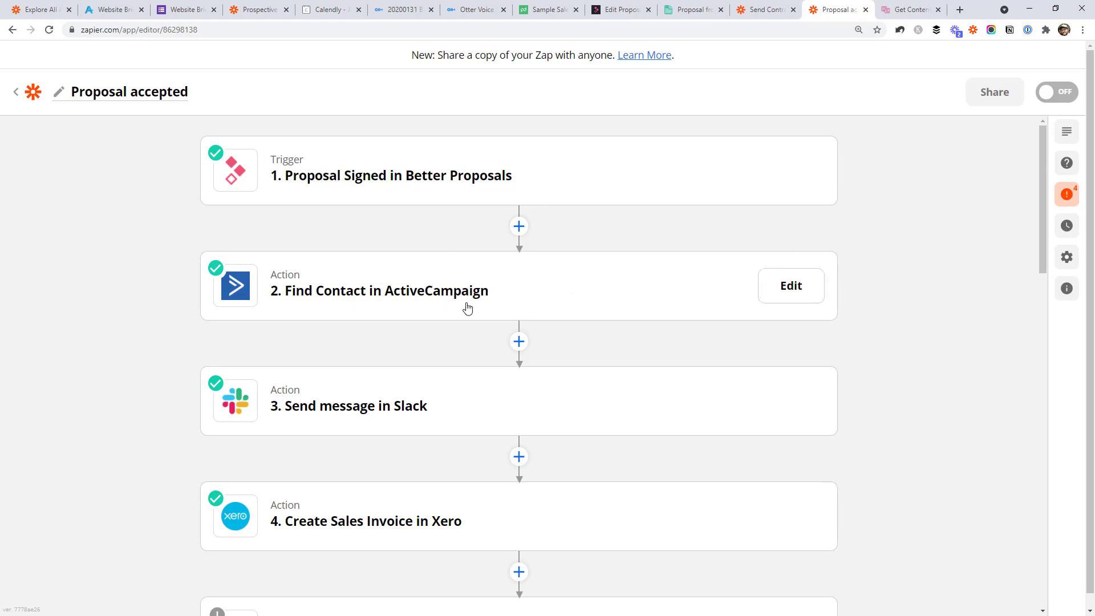
Step: Look through the Zap's remaining actions in Slack, Xero, Content Snare, Gmail and ClickUp
scroll(821, 319, down, 1)
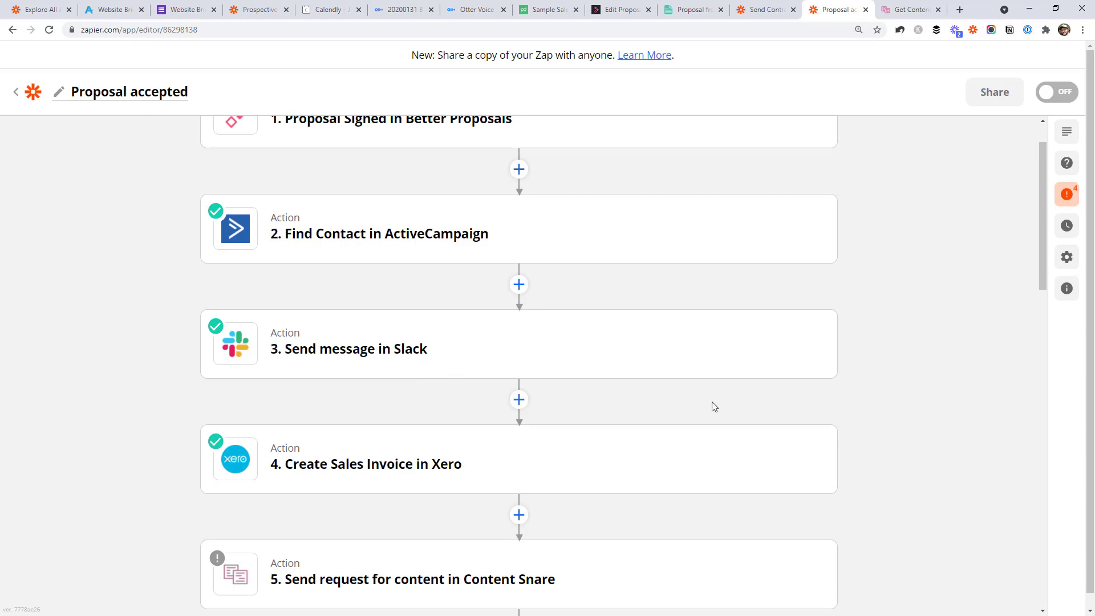
scroll(836, 347, down, 2)
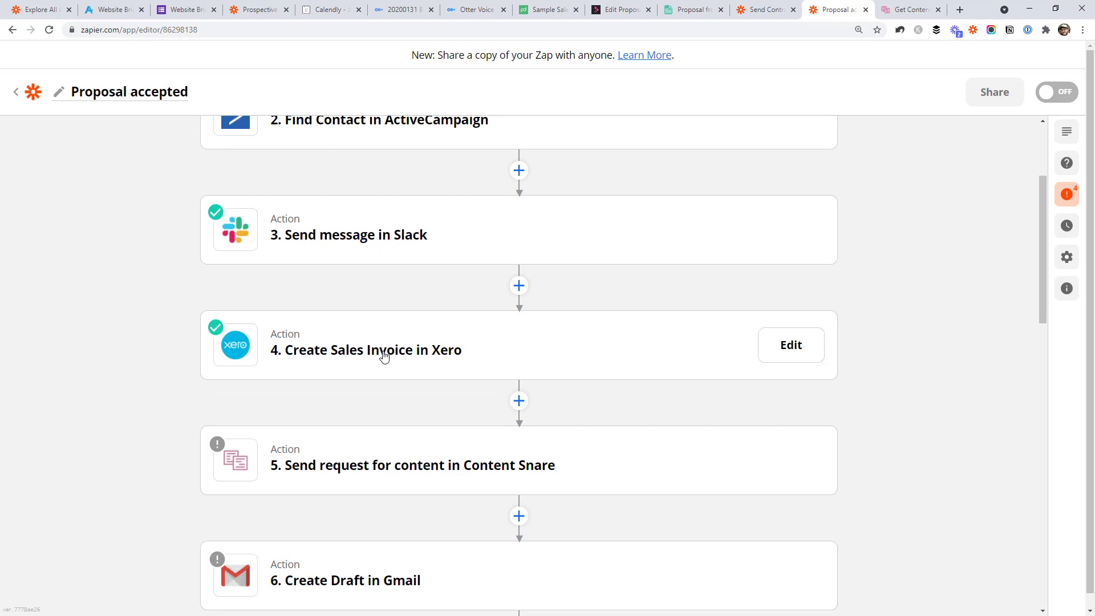
scroll(402, 358, up, 1)
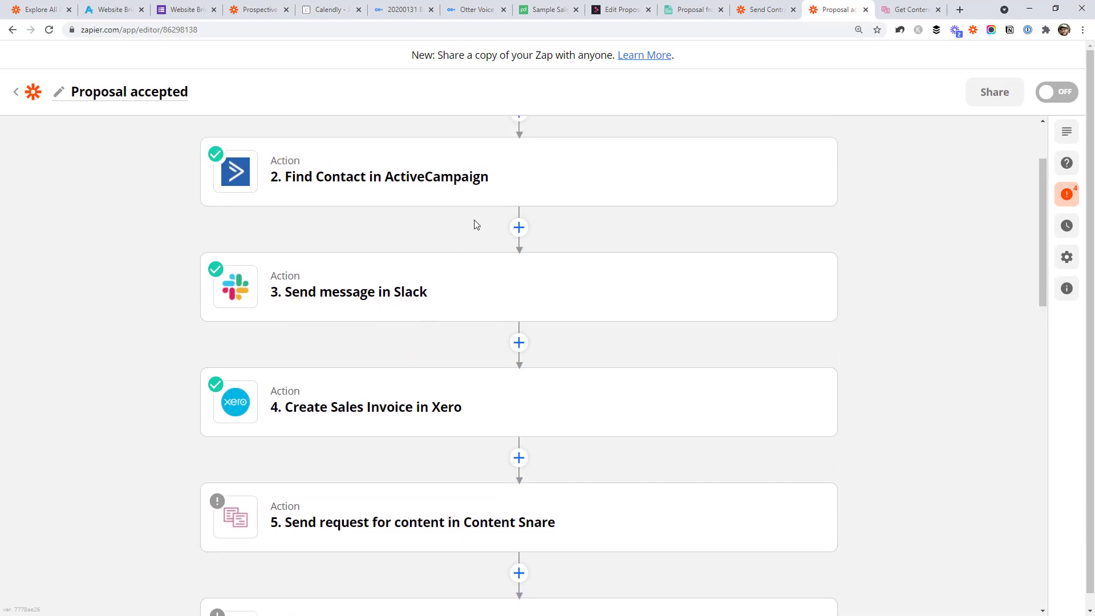
mouse_move(484, 181)
scroll(902, 389, down, 1)
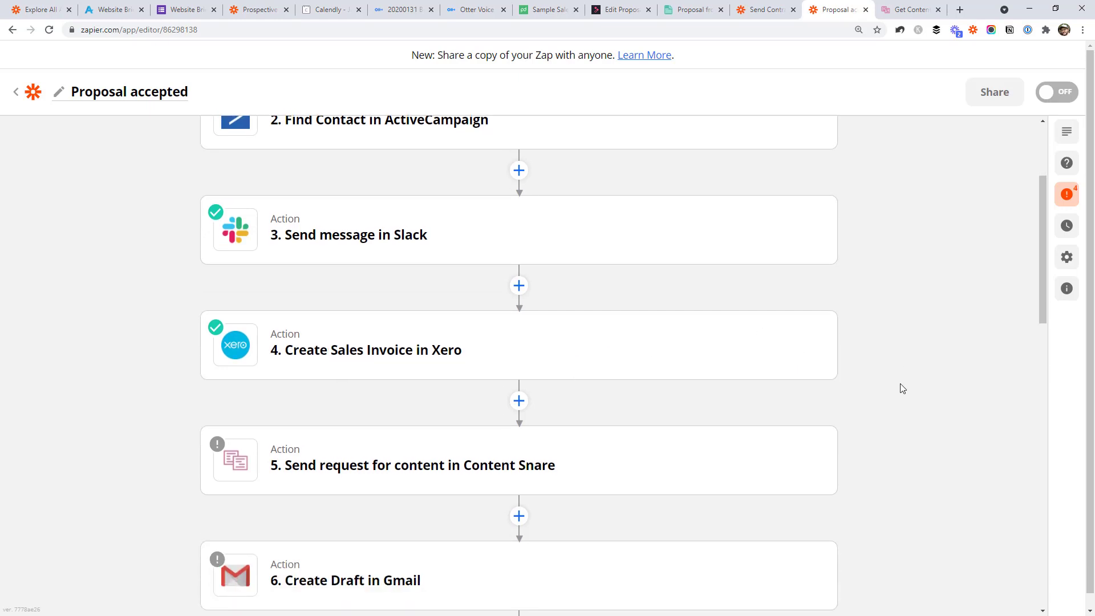
scroll(926, 310, down, 2)
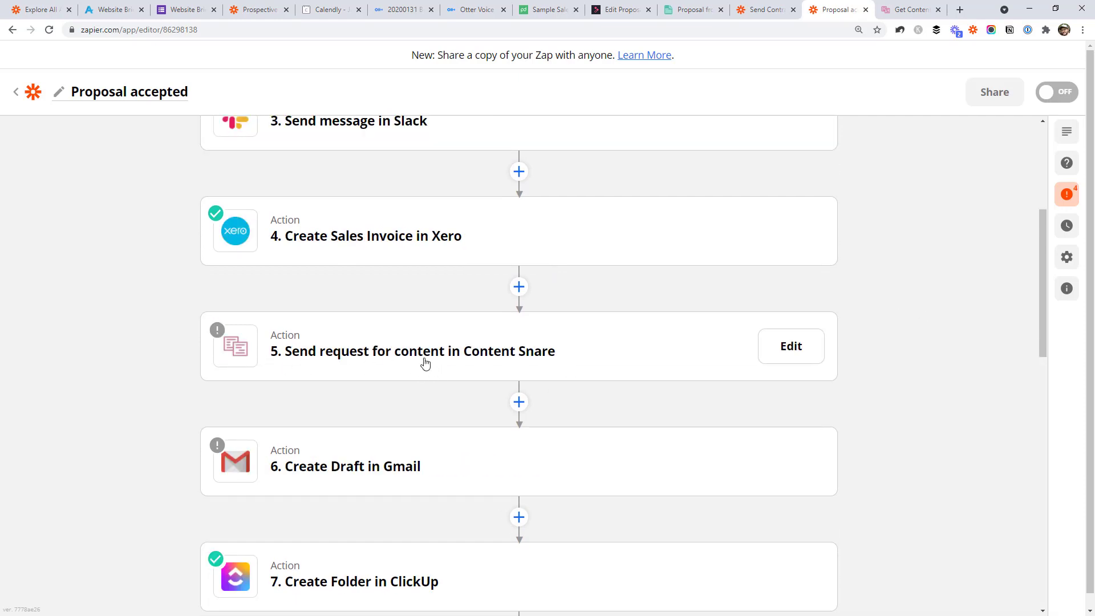
scroll(931, 308, down, 1)
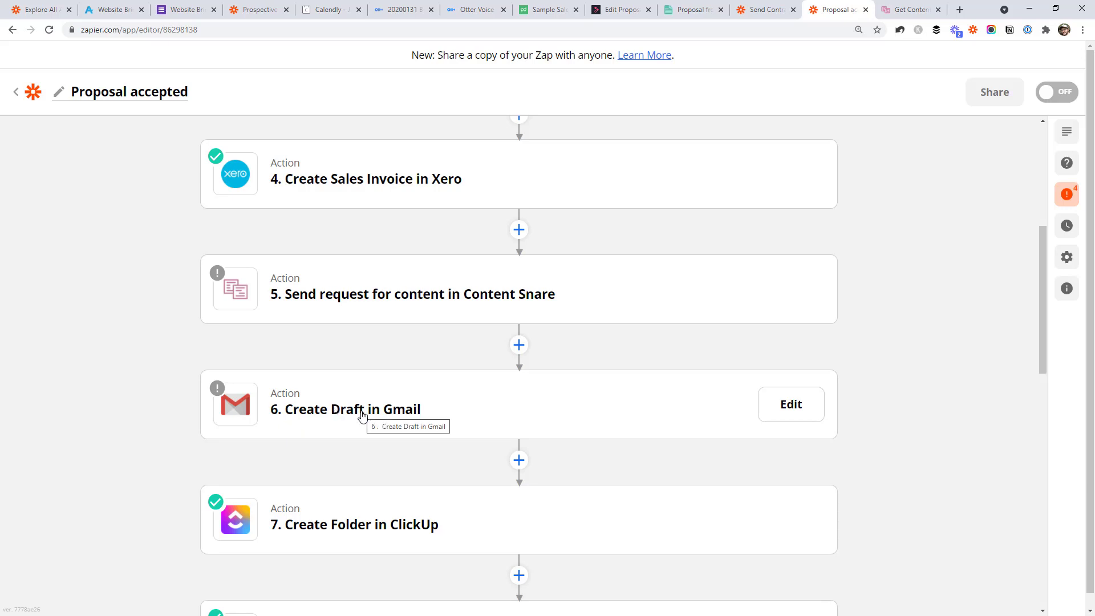
Step: Open the Create Draft in Gmail action and review its available action events, keeping Create Draft
click(362, 414)
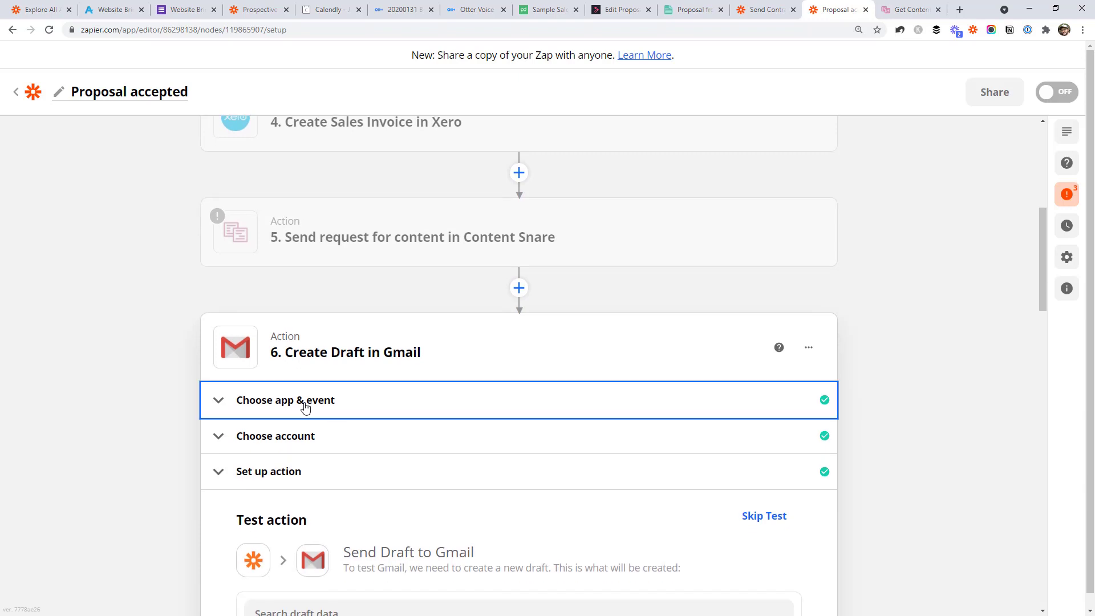
click(400, 415)
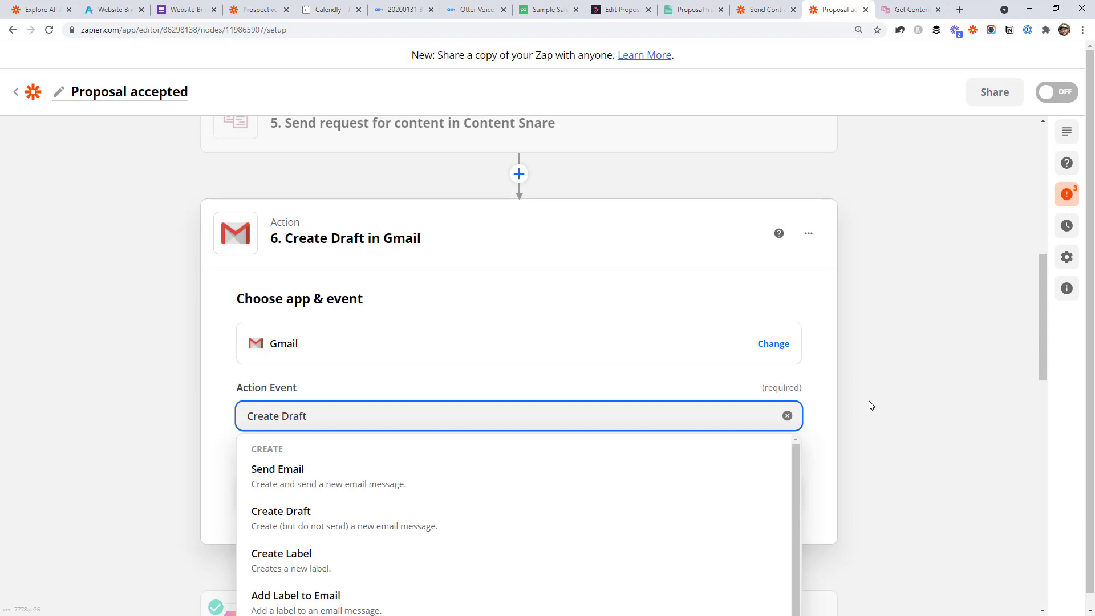
click(940, 406)
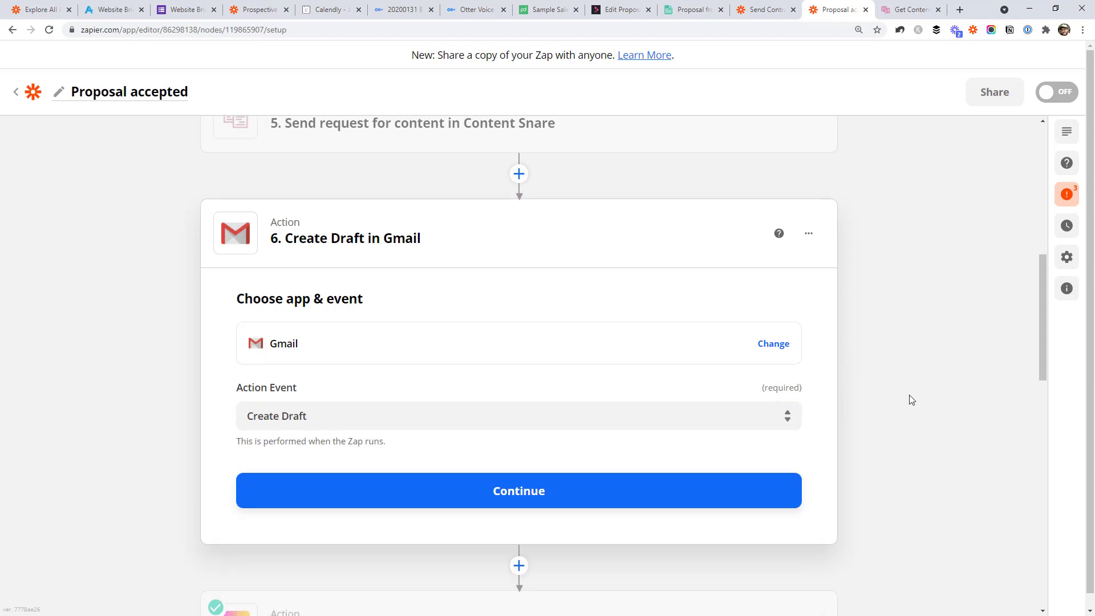
Step: Review the setup of the Create Folder in ClickUp action, including workspace, space, template and folder name, and close the action
scroll(909, 399, down, 2)
scroll(878, 342, down, 2)
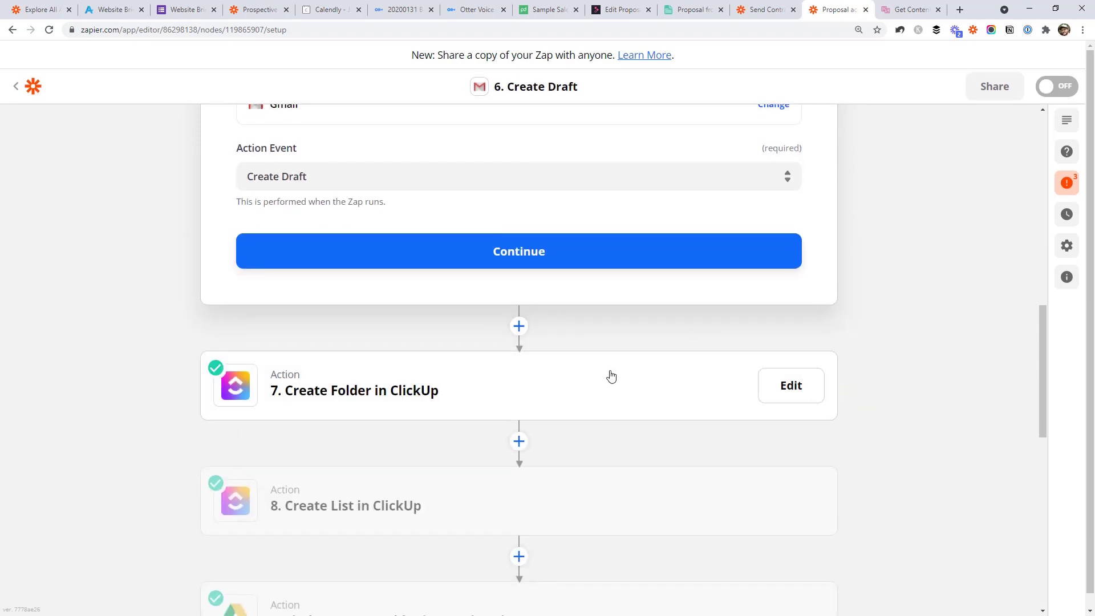
scroll(608, 375, up, 2)
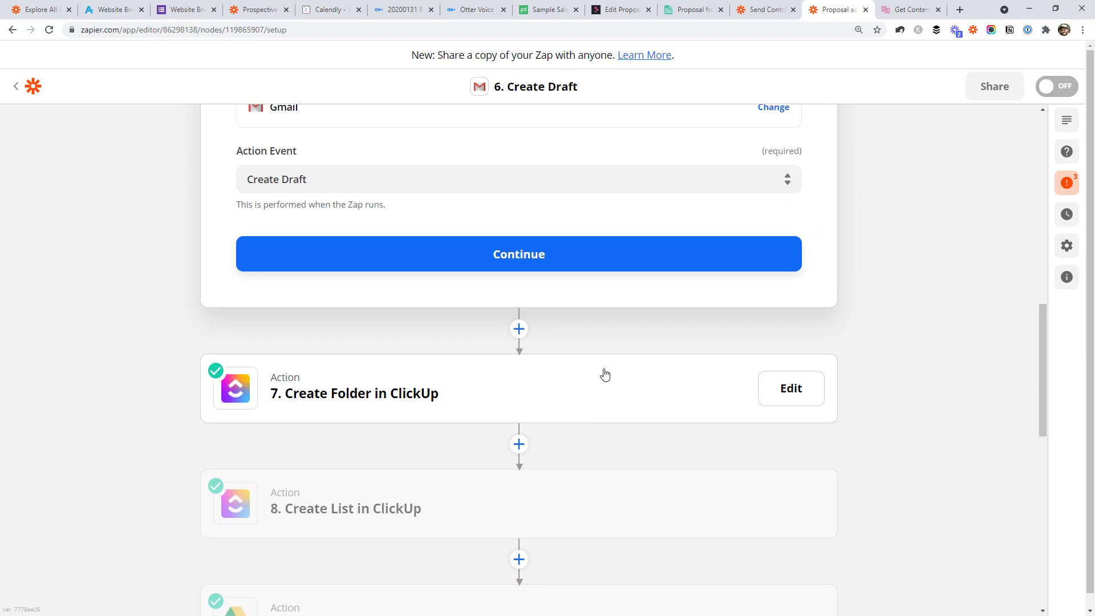
scroll(605, 375, down, 2)
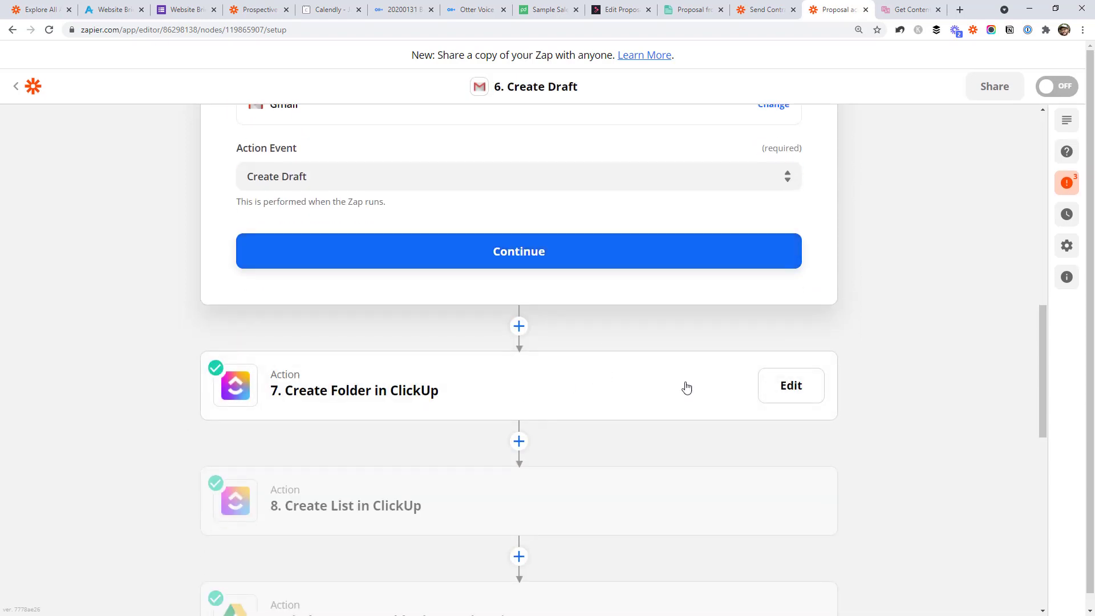
scroll(968, 370, down, 1)
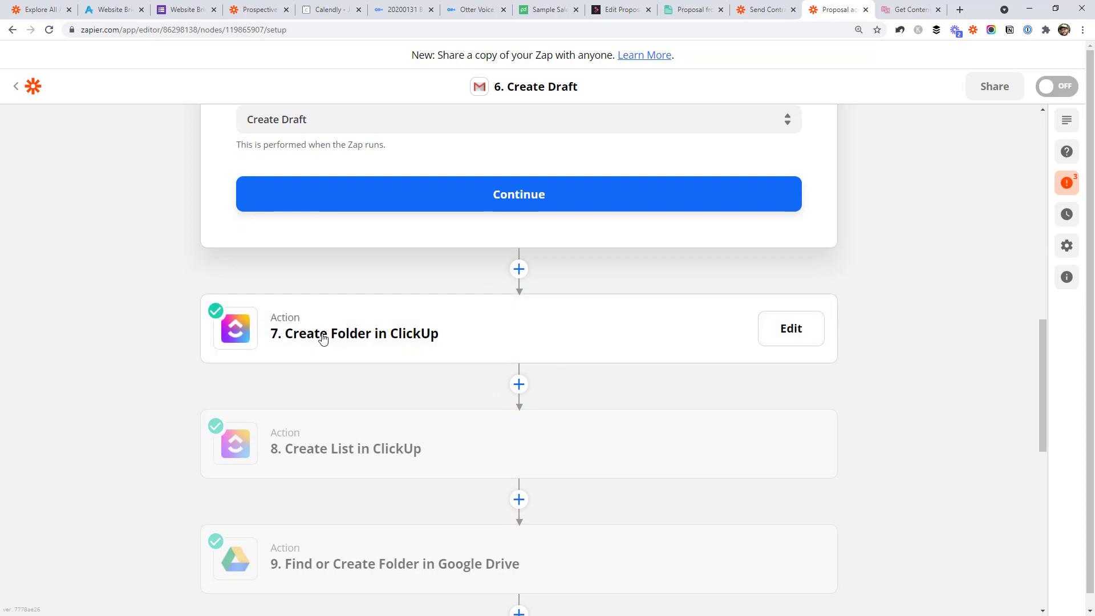
scroll(338, 341, down, 1)
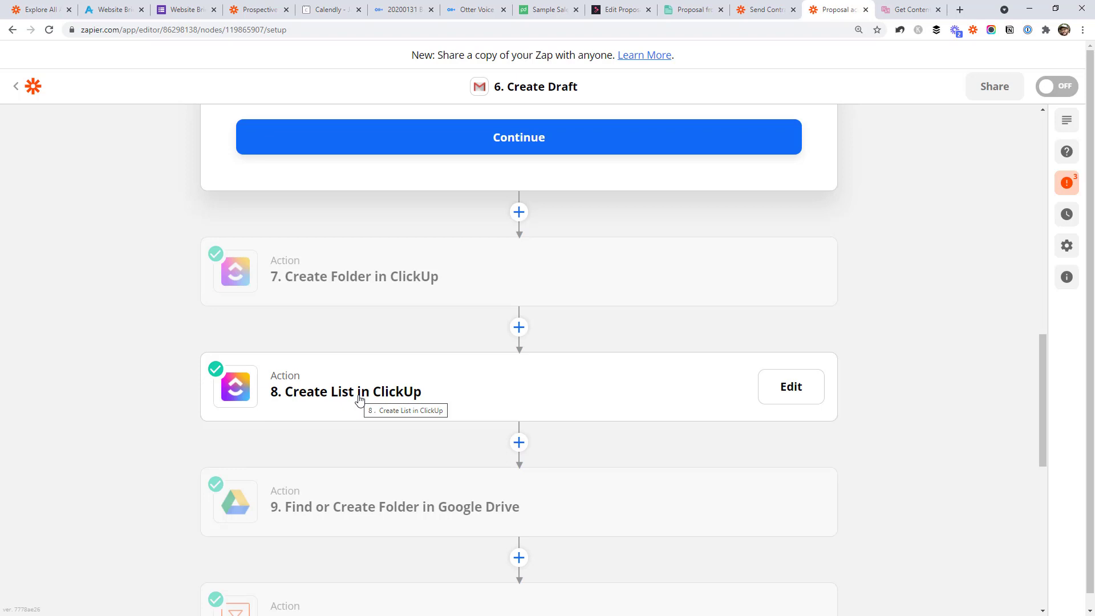
click(332, 298)
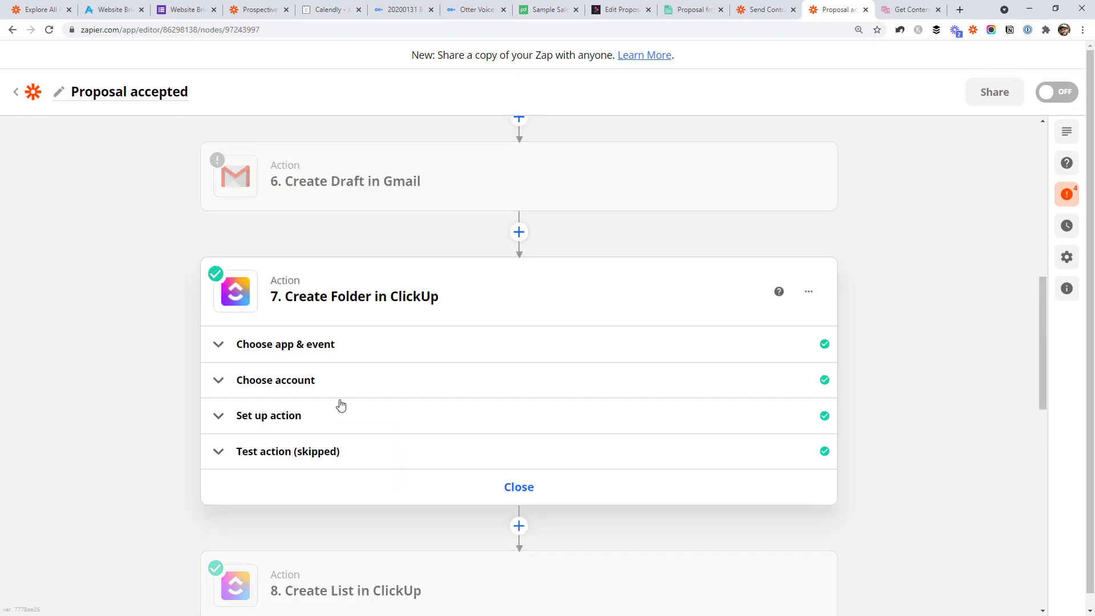
click(282, 418)
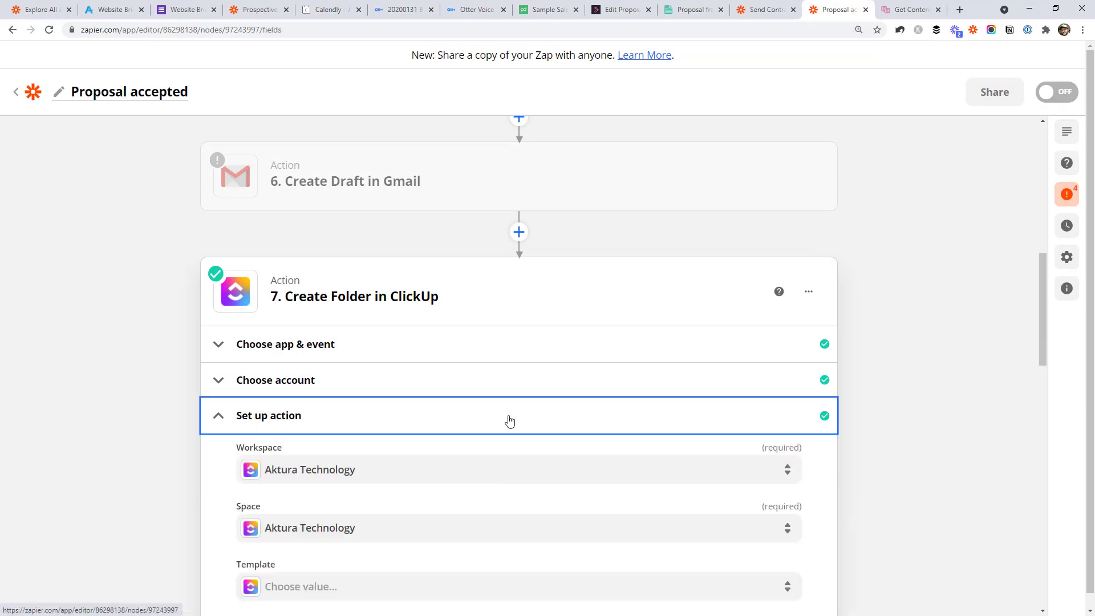
scroll(508, 420, down, 3)
scroll(479, 418, down, 2)
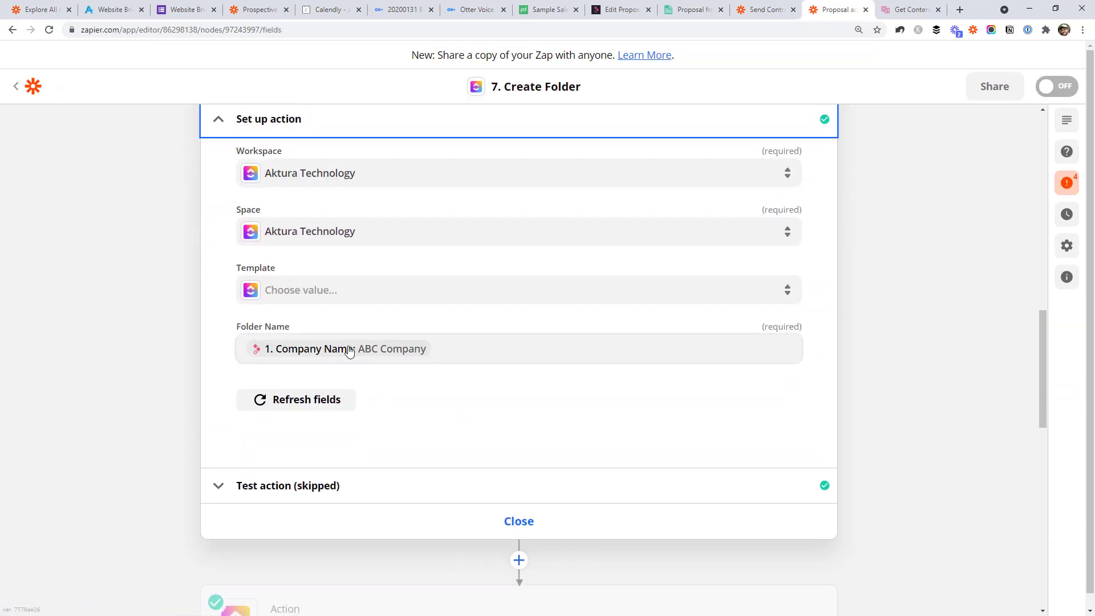
scroll(518, 405, down, 2)
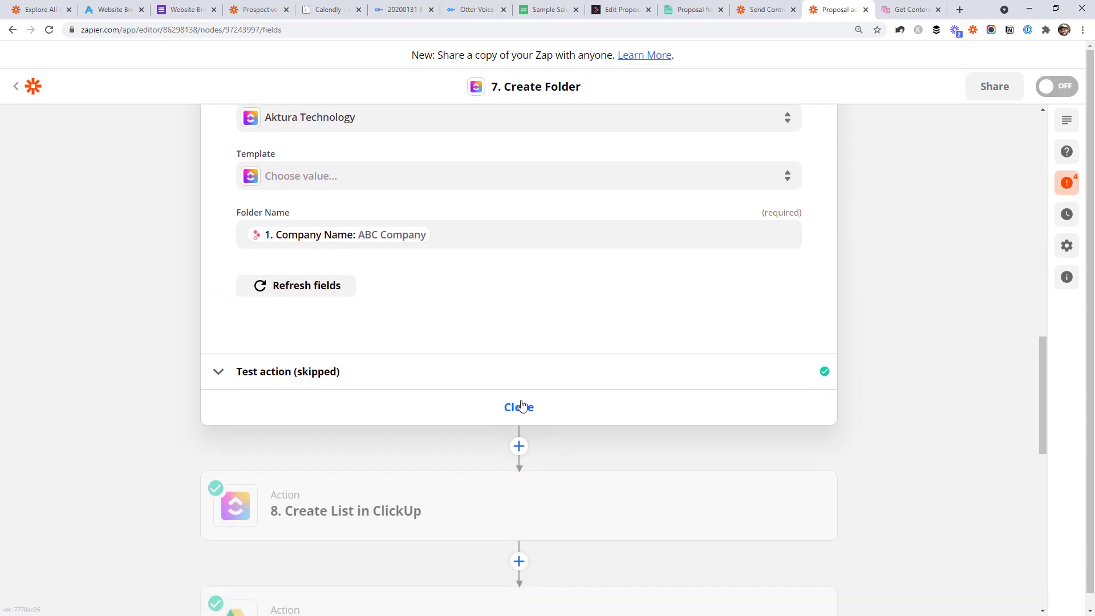
scroll(657, 225, up, 1)
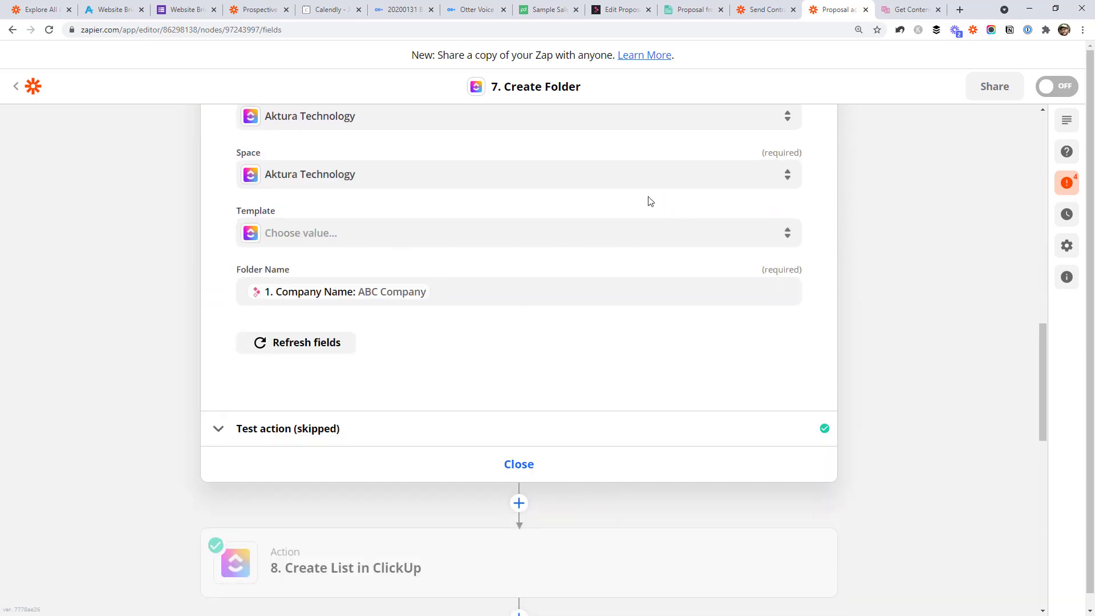
click(545, 460)
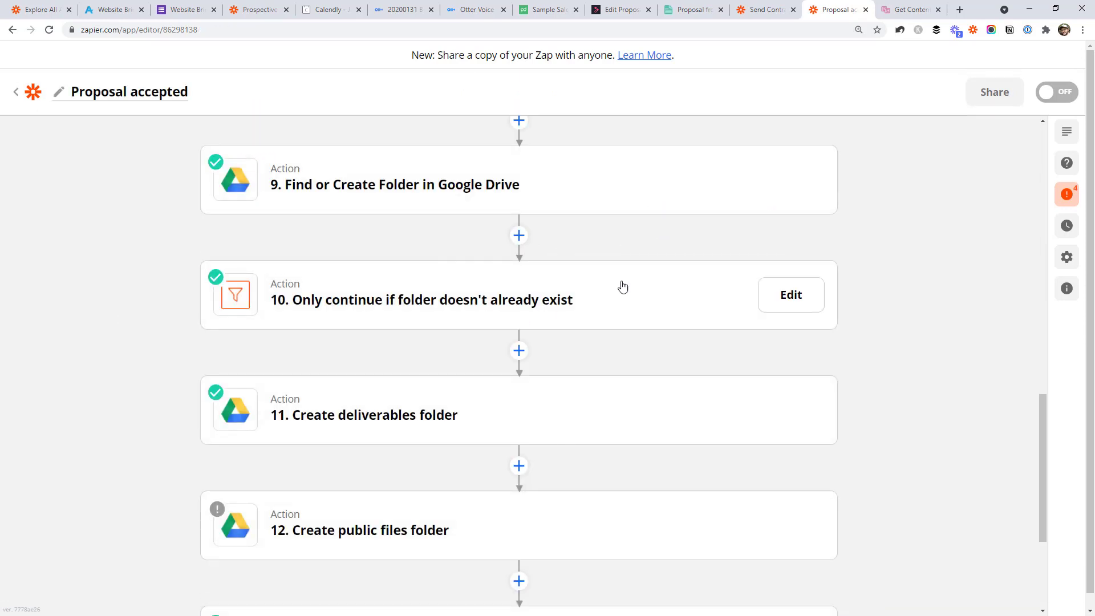
Step: Open the setup fields of the Create List in ClickUp action
scroll(745, 237, up, 3)
scroll(401, 296, up, 4)
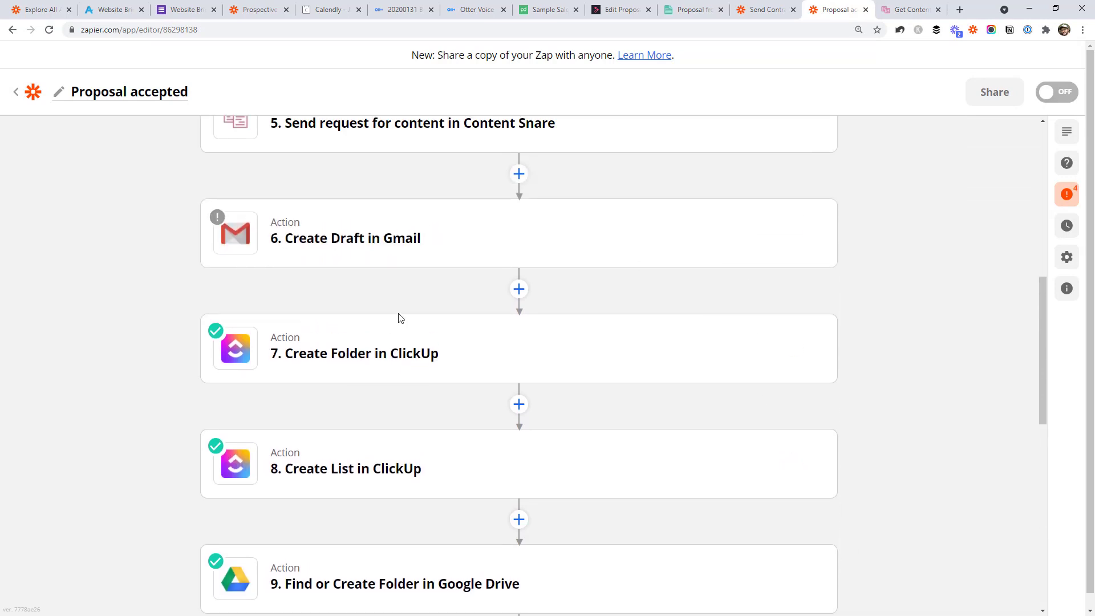
scroll(393, 369, down, 1)
click(388, 421)
click(305, 409)
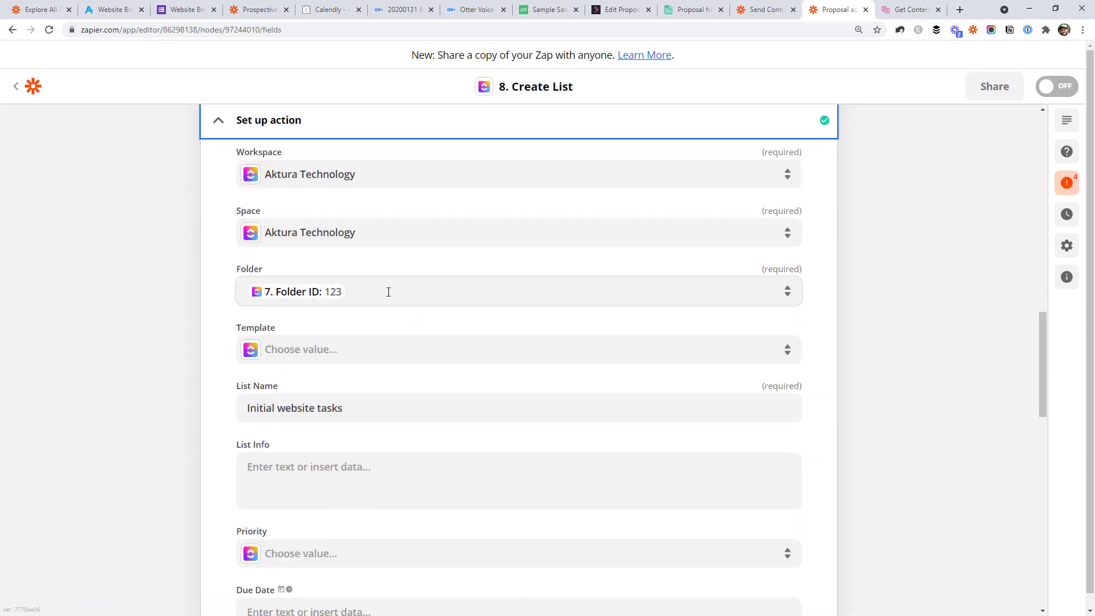
Step: Examine the custom data the Create Folder in ClickUp action offers for the list's Folder field, keeping Folder ID mapped
click(330, 301)
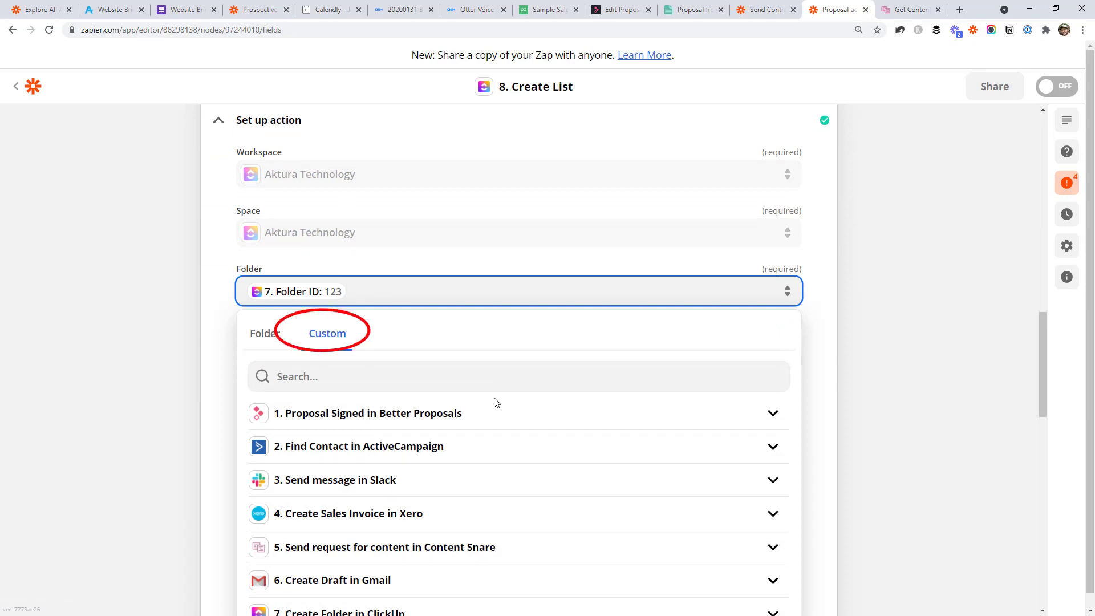
scroll(496, 403, down, 3)
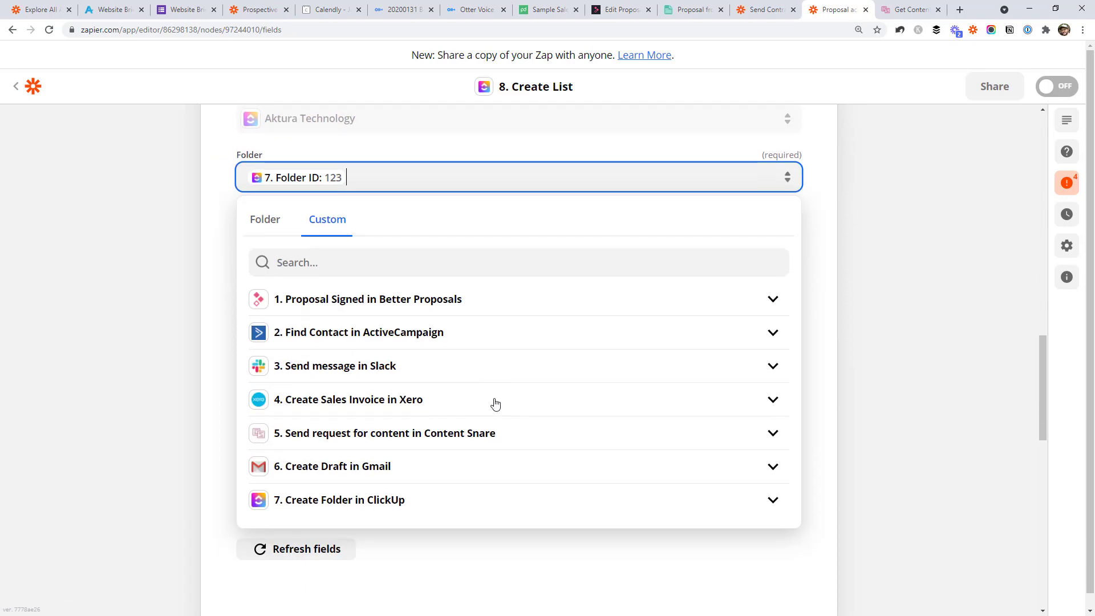
click(321, 448)
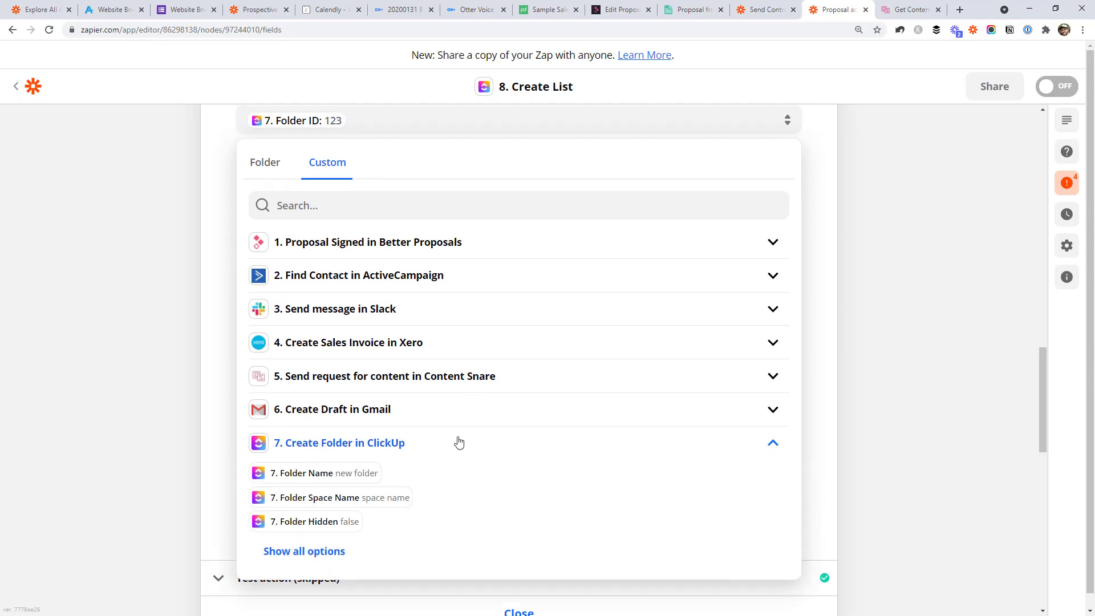
scroll(323, 456, down, 1)
click(323, 495)
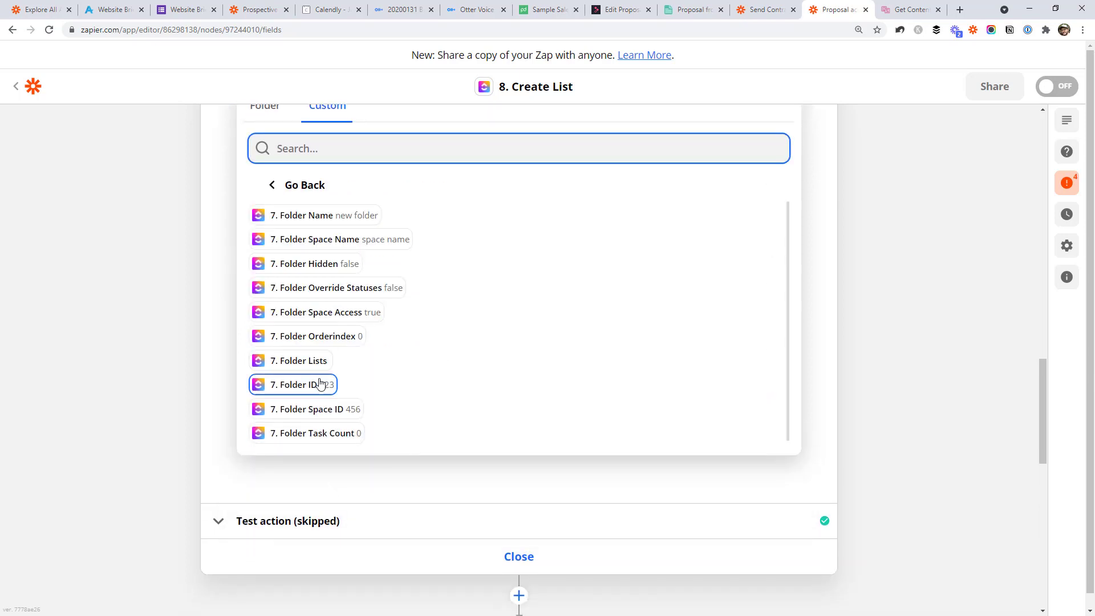
click(124, 240)
scroll(213, 249, up, 4)
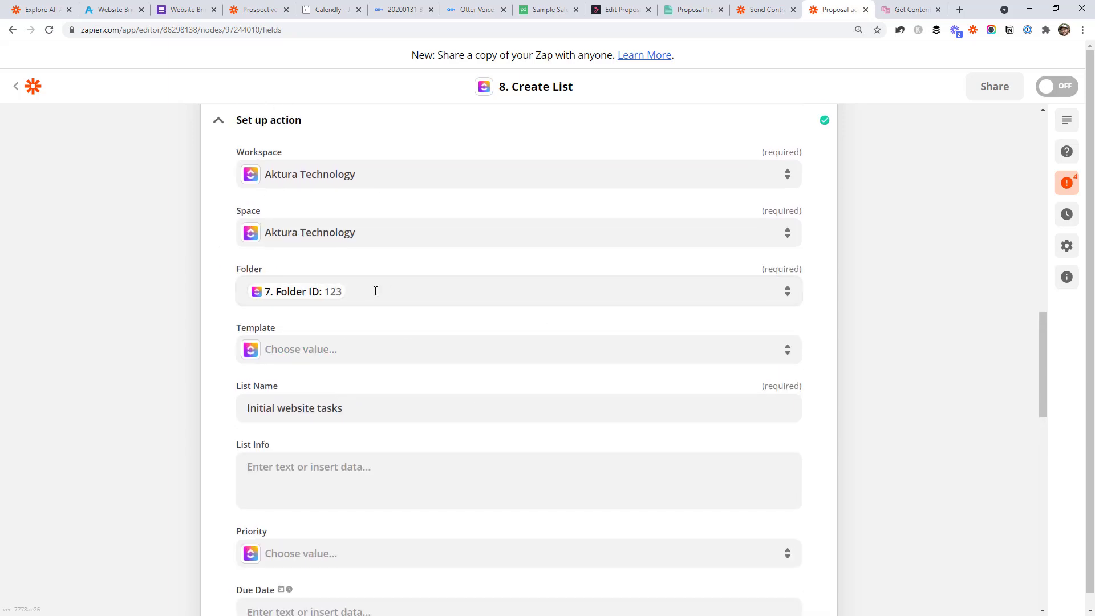
click(370, 291)
click(154, 259)
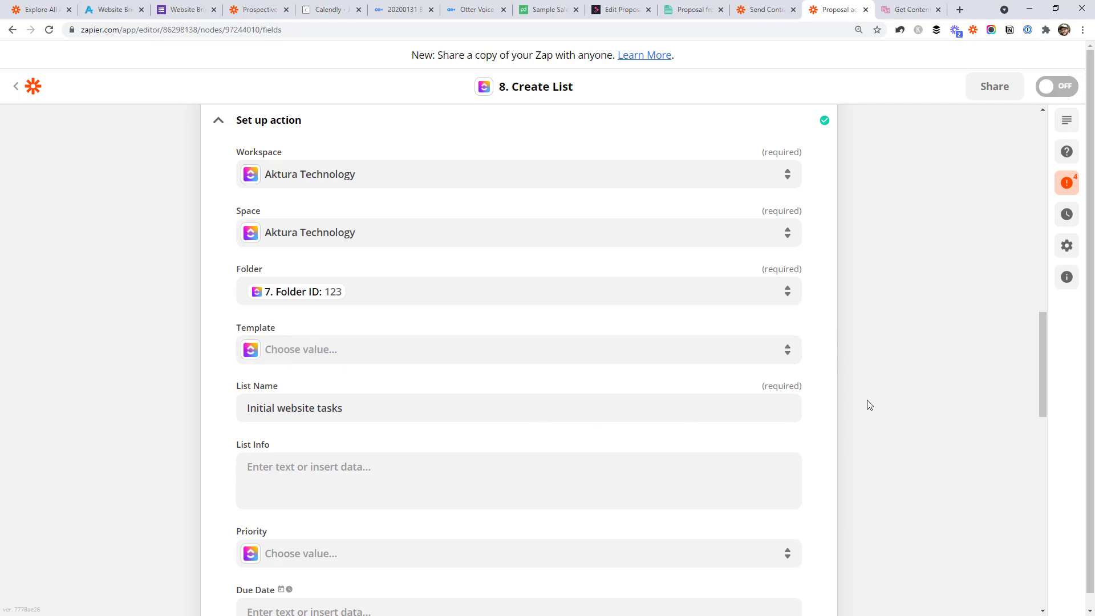
Step: Review the remaining list fields of the Create List in ClickUp action and close the action
scroll(868, 404, down, 2)
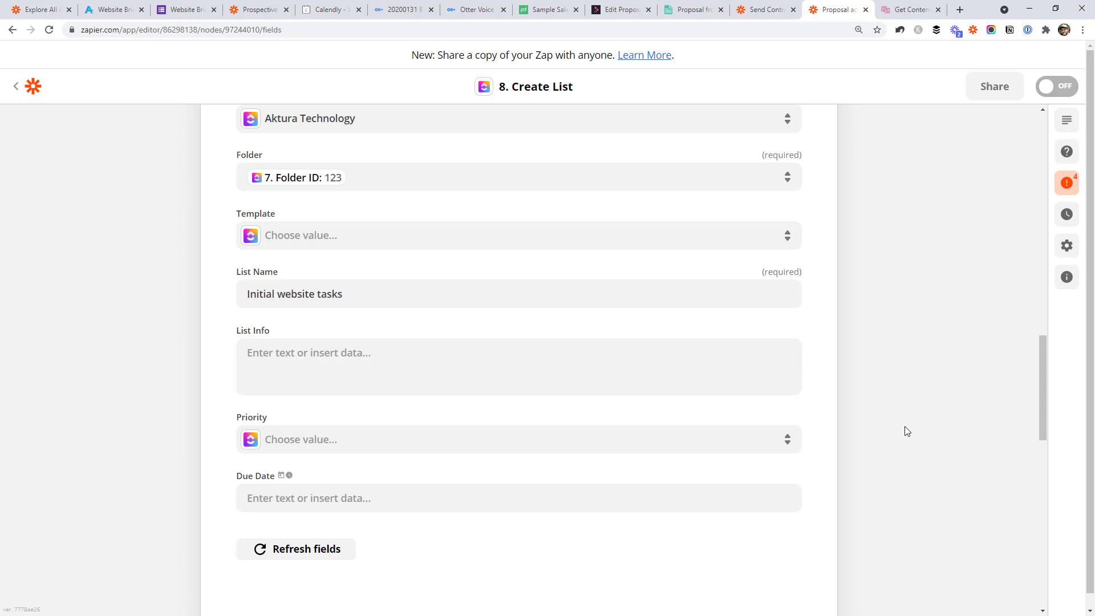
scroll(878, 418, up, 4)
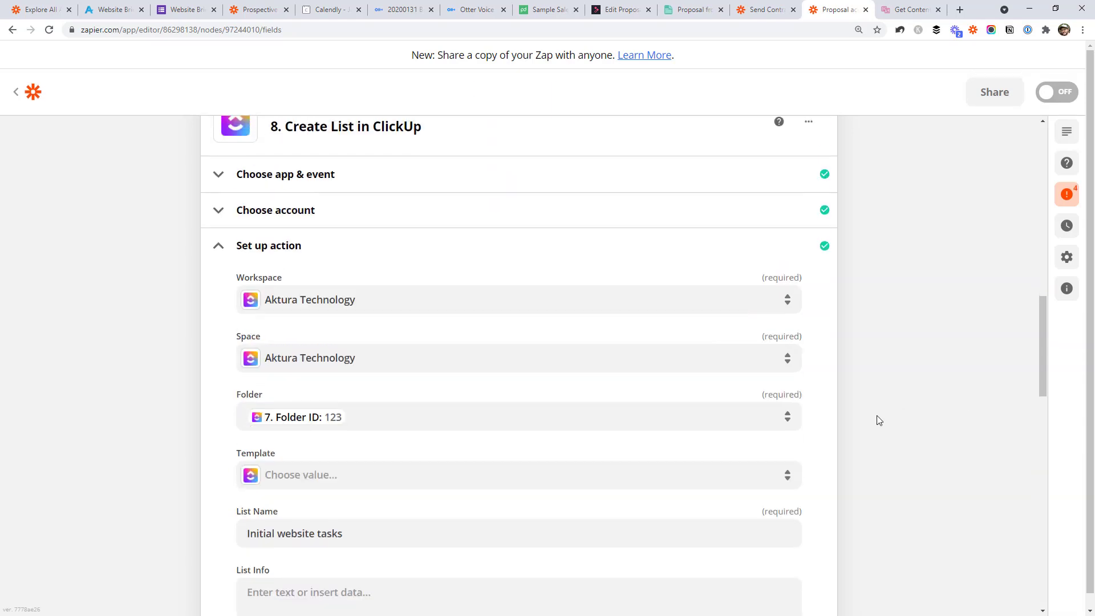
scroll(887, 408, up, 2)
click(225, 359)
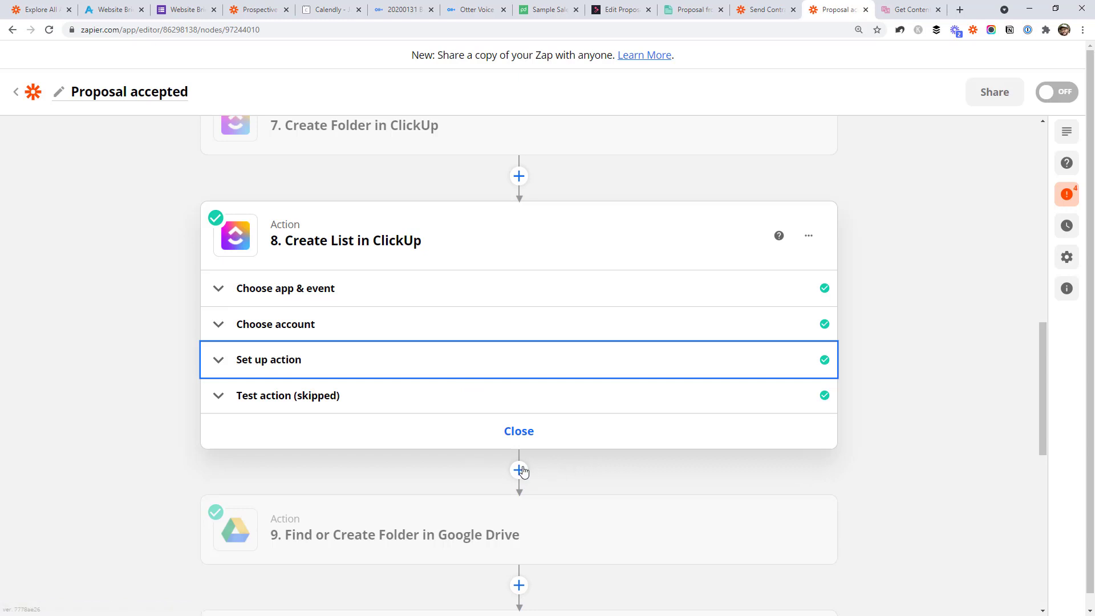
click(525, 435)
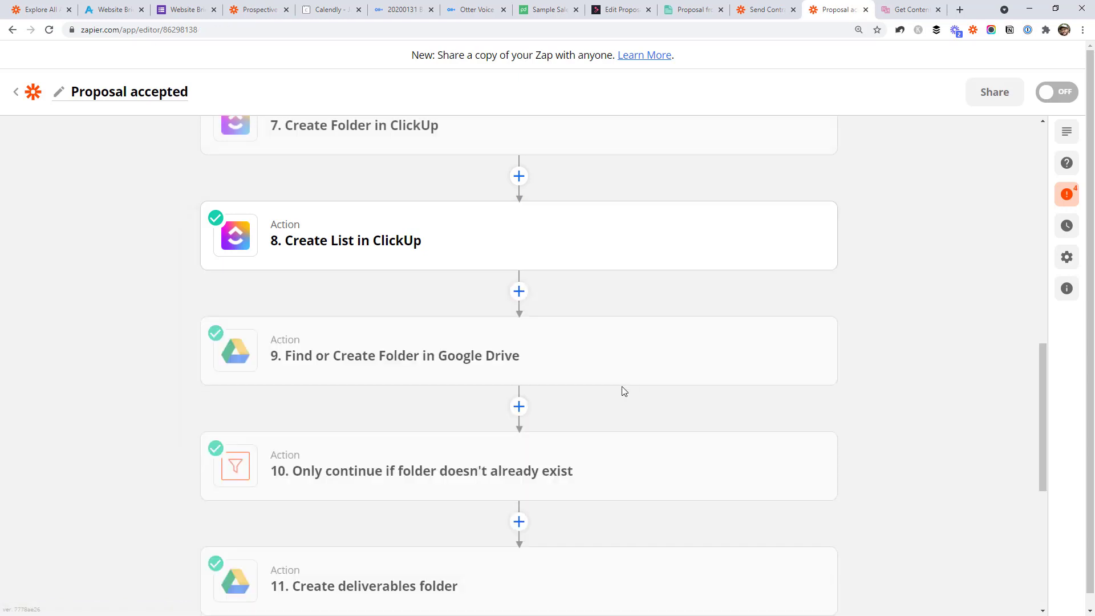
Step: Review the Find or Create Folder in Google Drive setup, including folder name, drive, parent folder and create-if-missing option, and close the action
scroll(889, 351, down, 1)
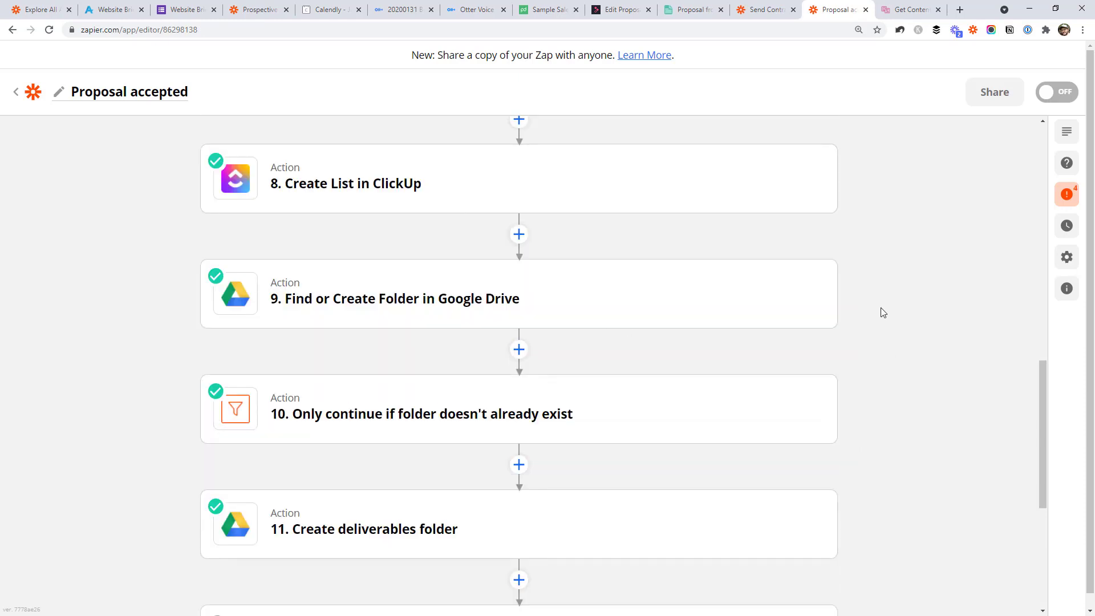
scroll(892, 274, down, 1)
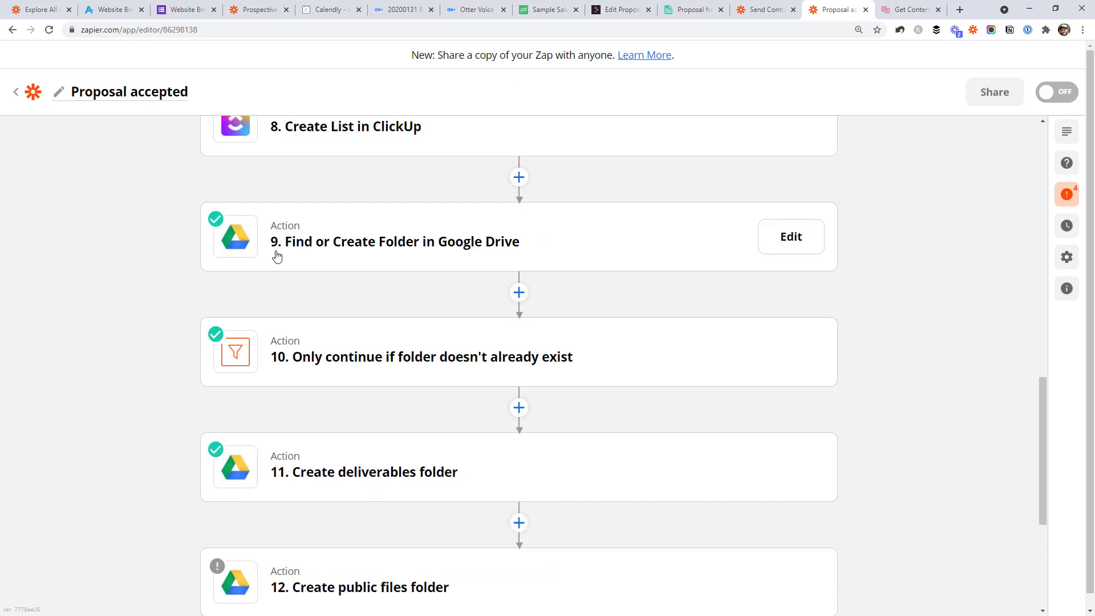
click(385, 246)
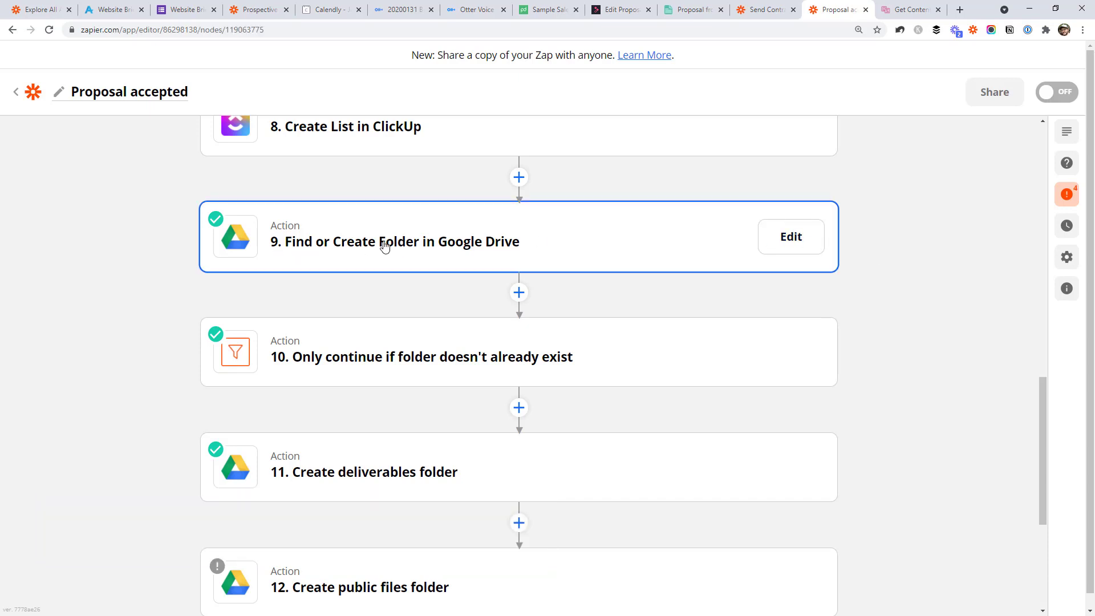
click(295, 368)
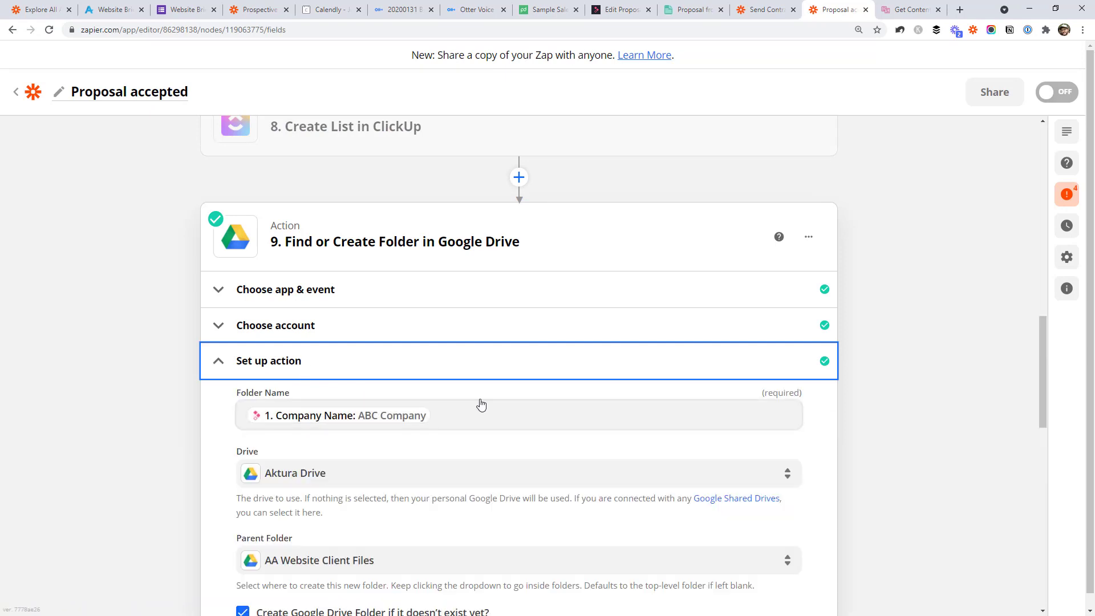
scroll(391, 483, down, 2)
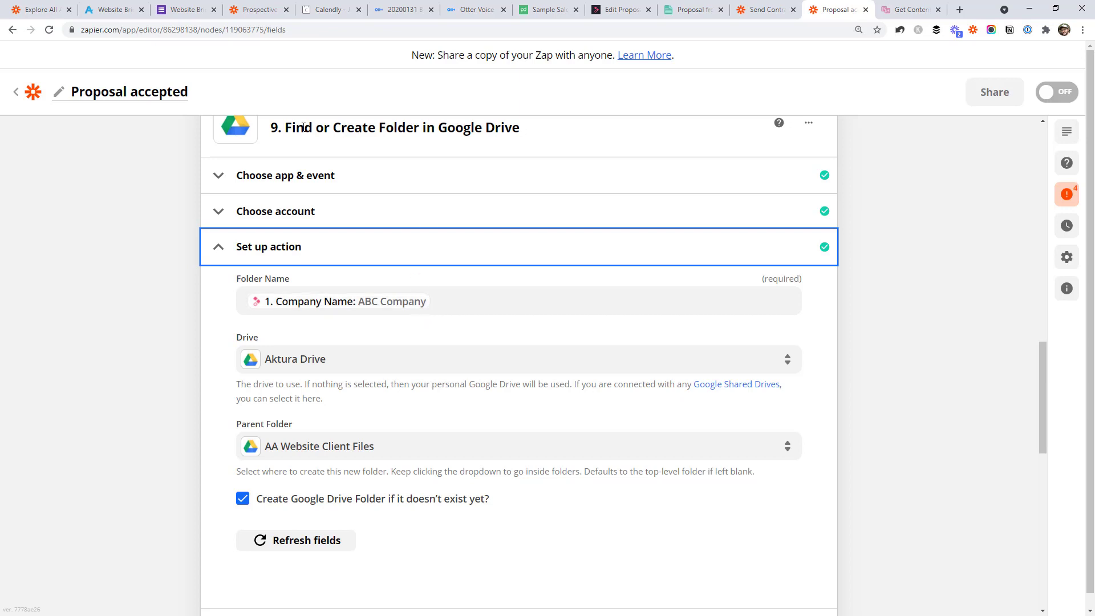
drag(286, 126, 381, 126)
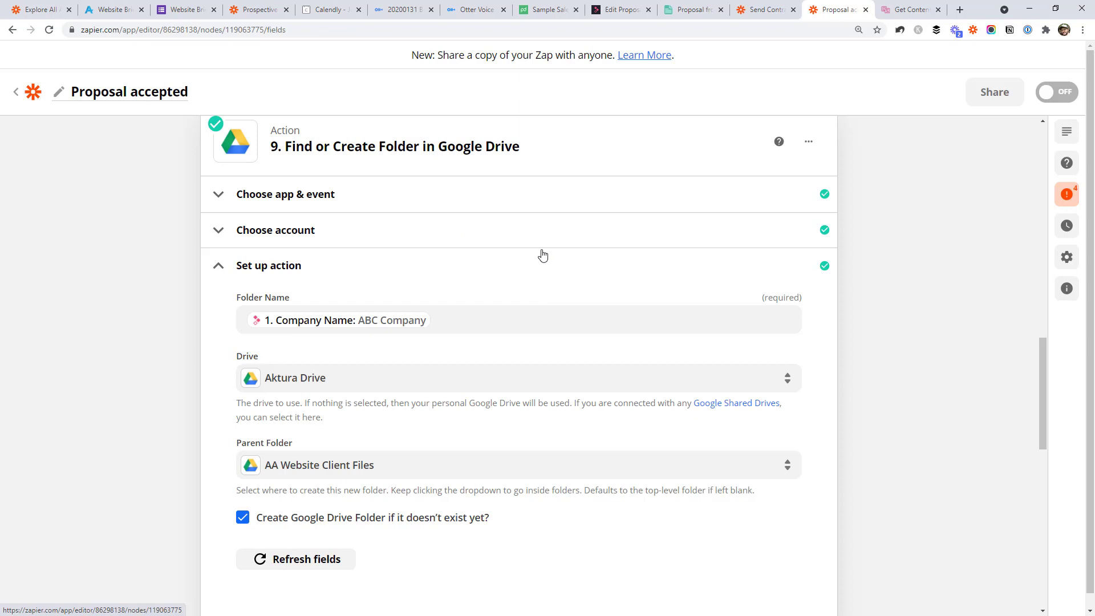
scroll(633, 237, down, 3)
scroll(501, 295, down, 1)
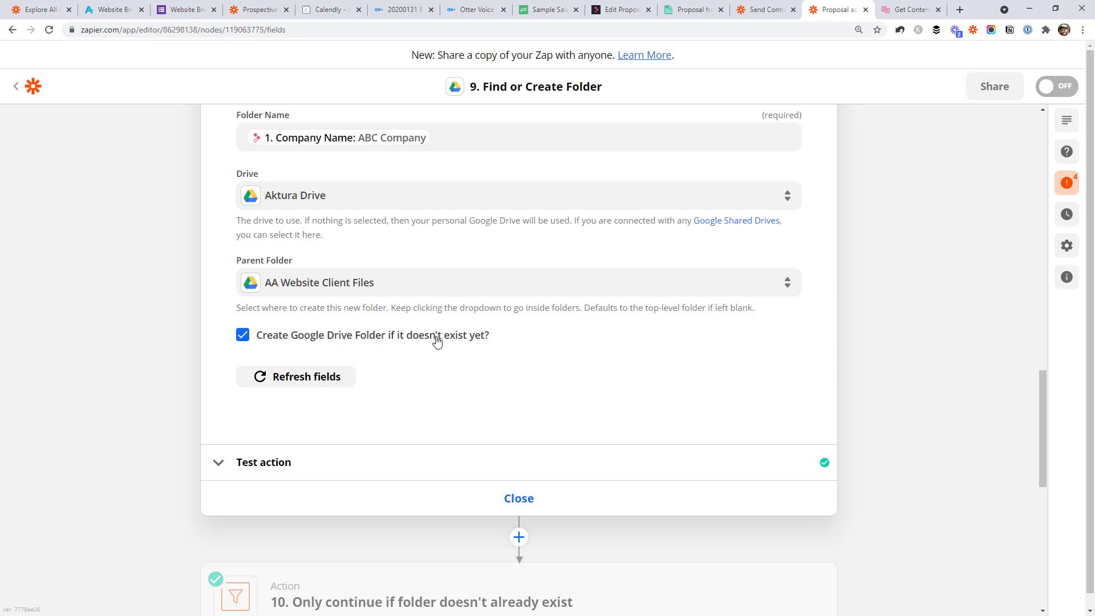
click(518, 498)
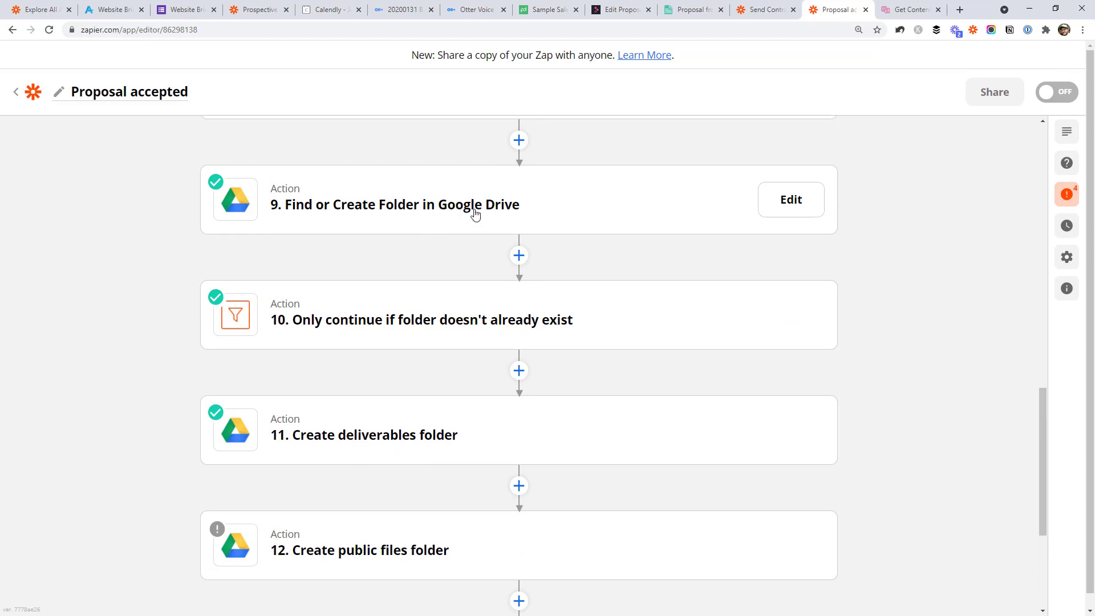
Step: Open the folder-existence filter's setup and list all Find or Create Folder data available for its condition field
click(382, 324)
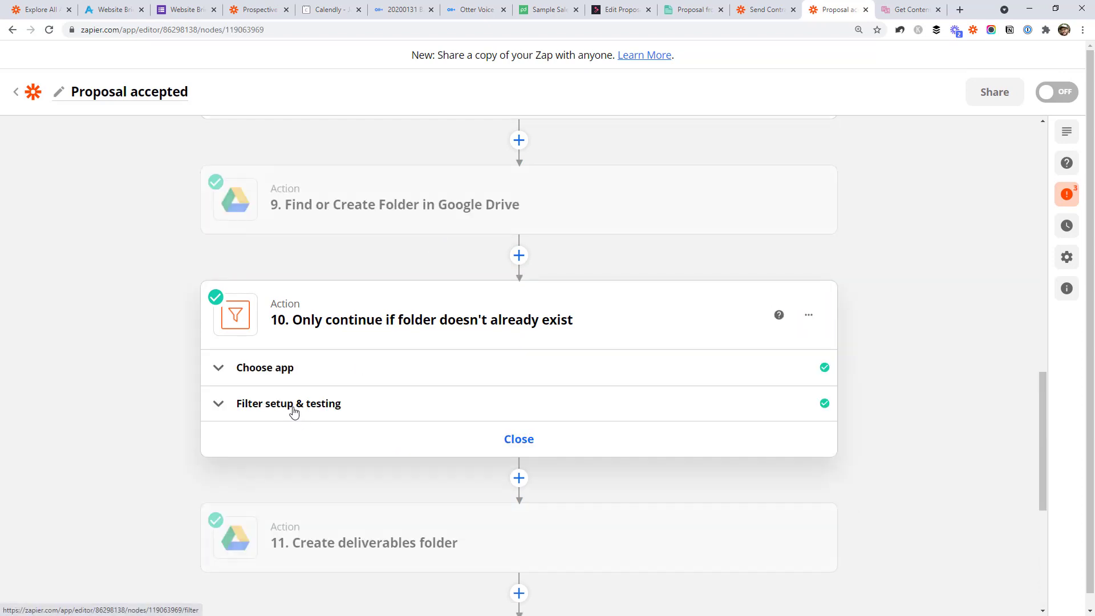
click(293, 410)
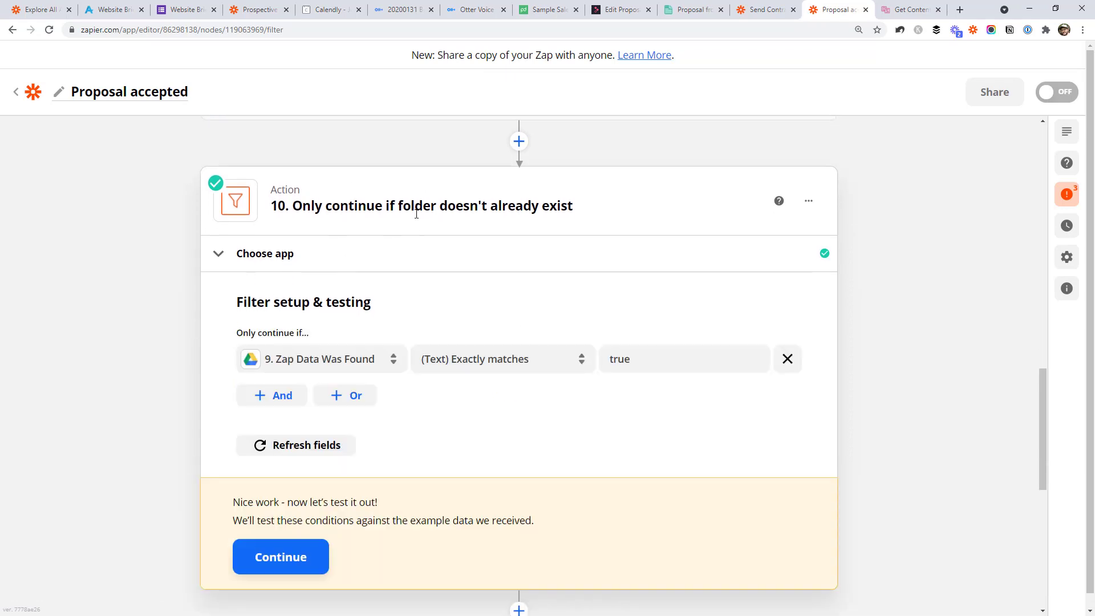
click(321, 366)
scroll(384, 460, down, 3)
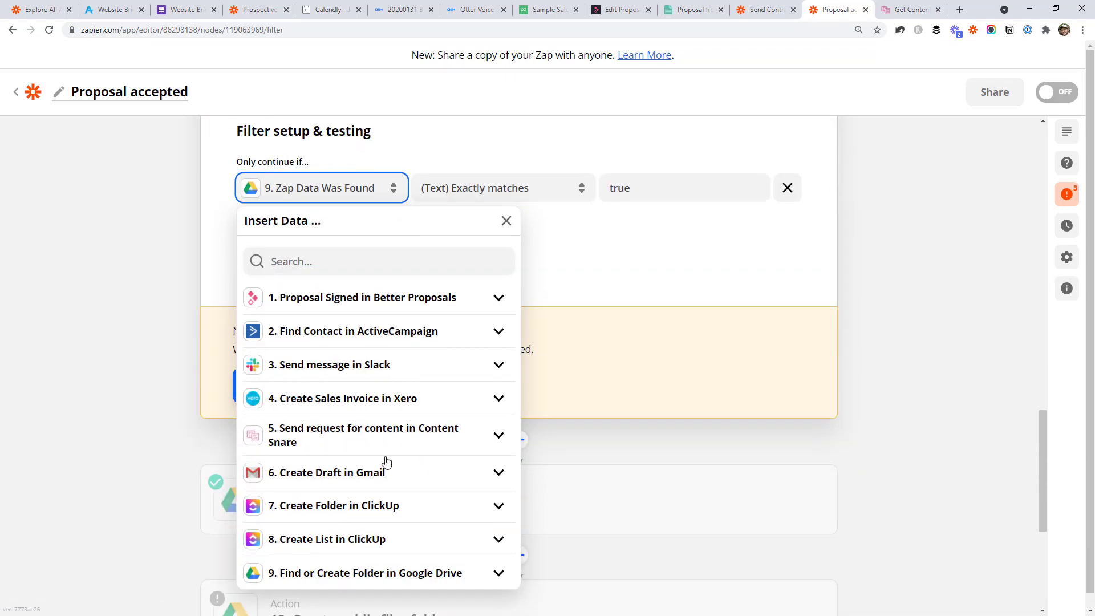
click(391, 572)
scroll(699, 371, down, 5)
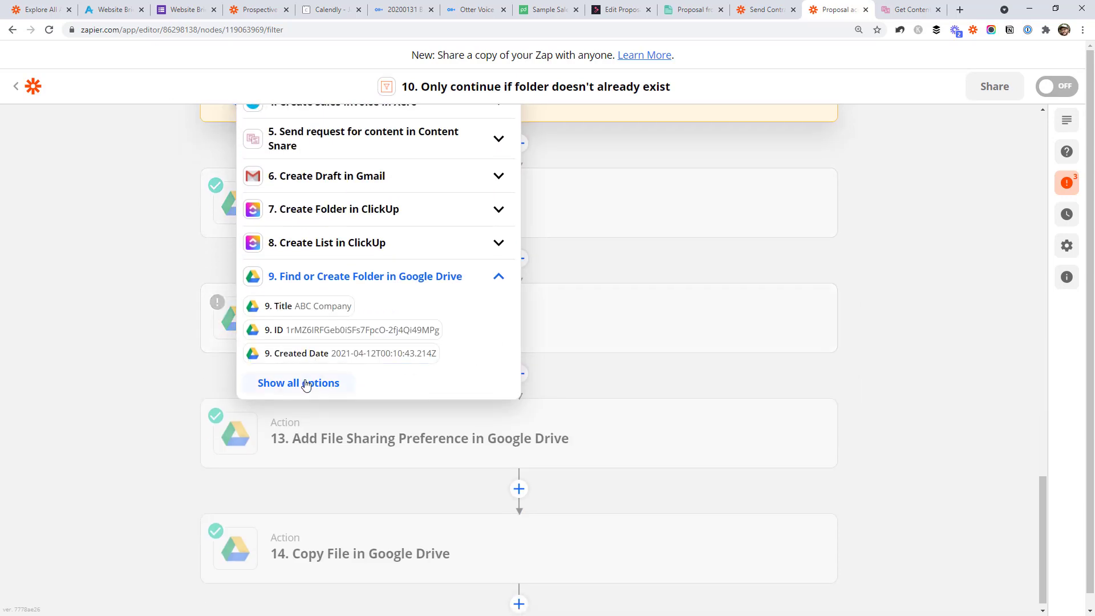
click(313, 381)
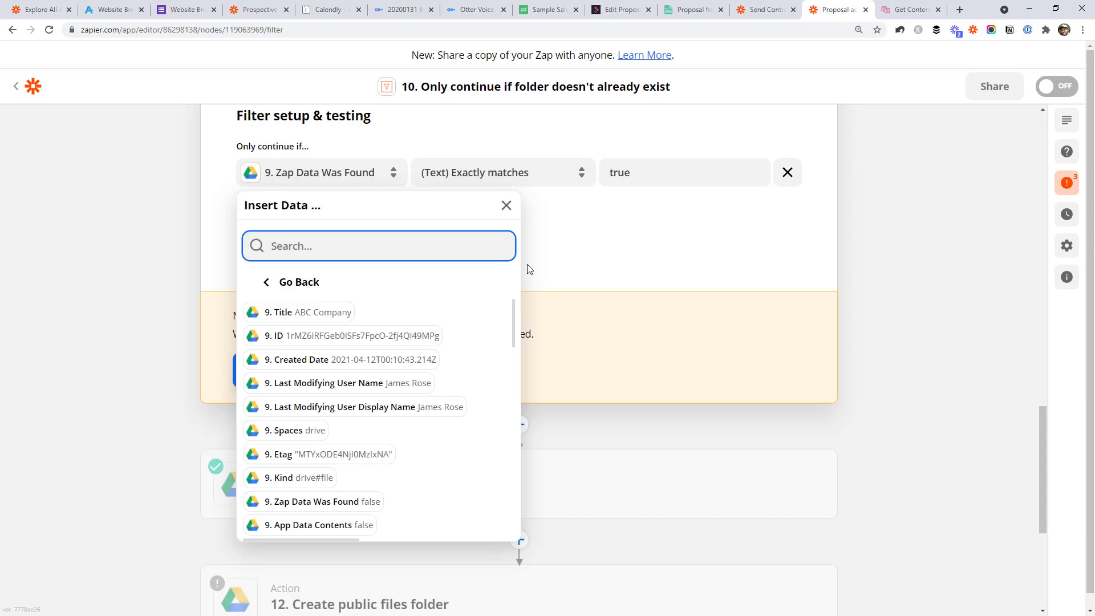
Step: Set the filter to continue only if Zap Data Was Found exactly matches false, run the filter test and close the filter
double_click(608, 172)
text(false)
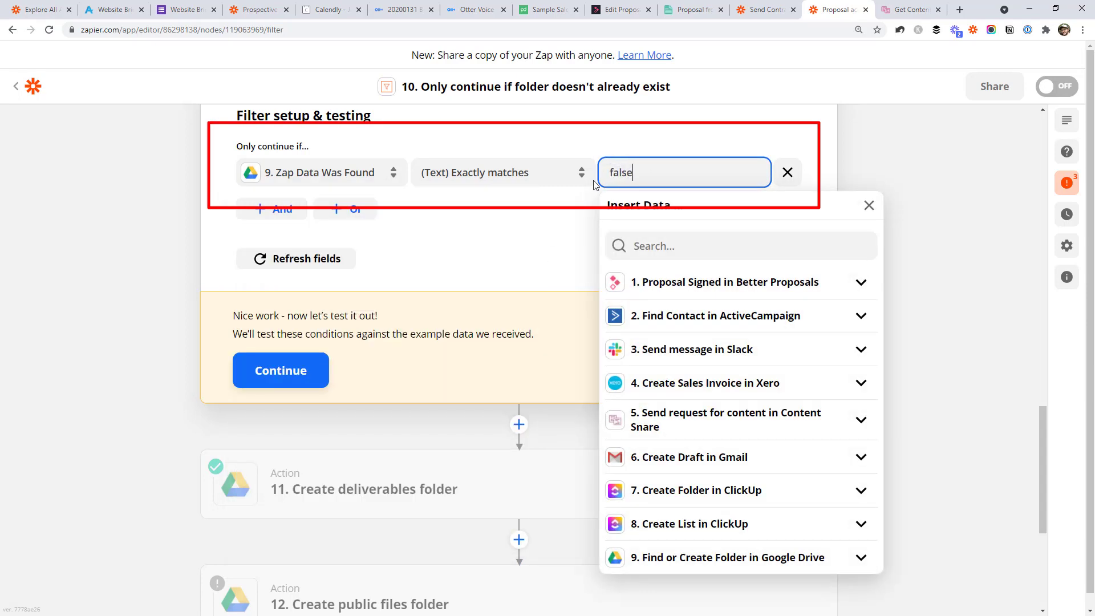
click(521, 235)
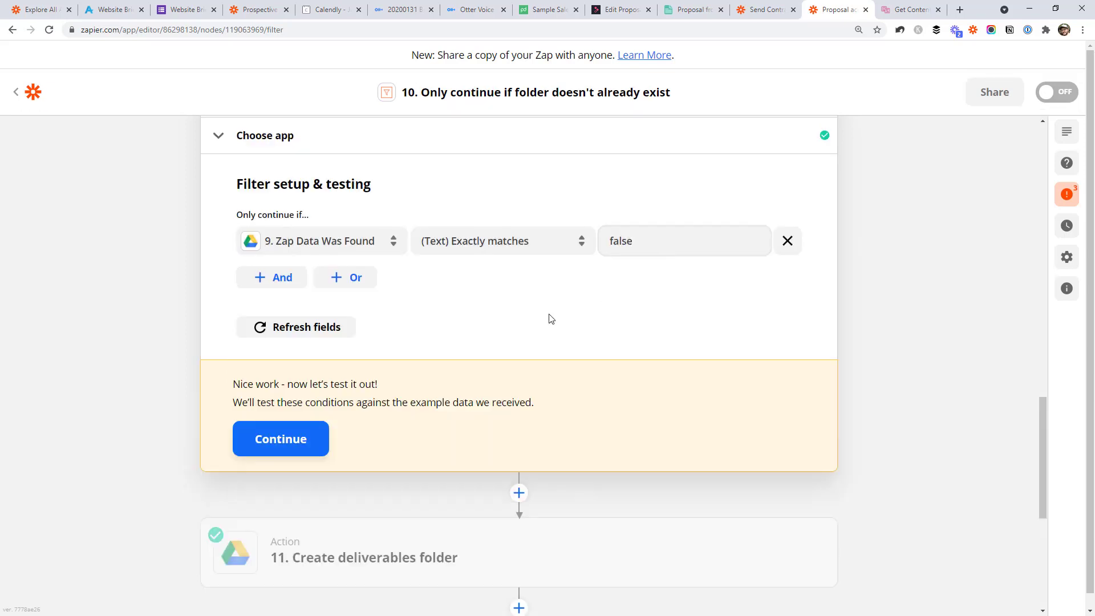
click(319, 443)
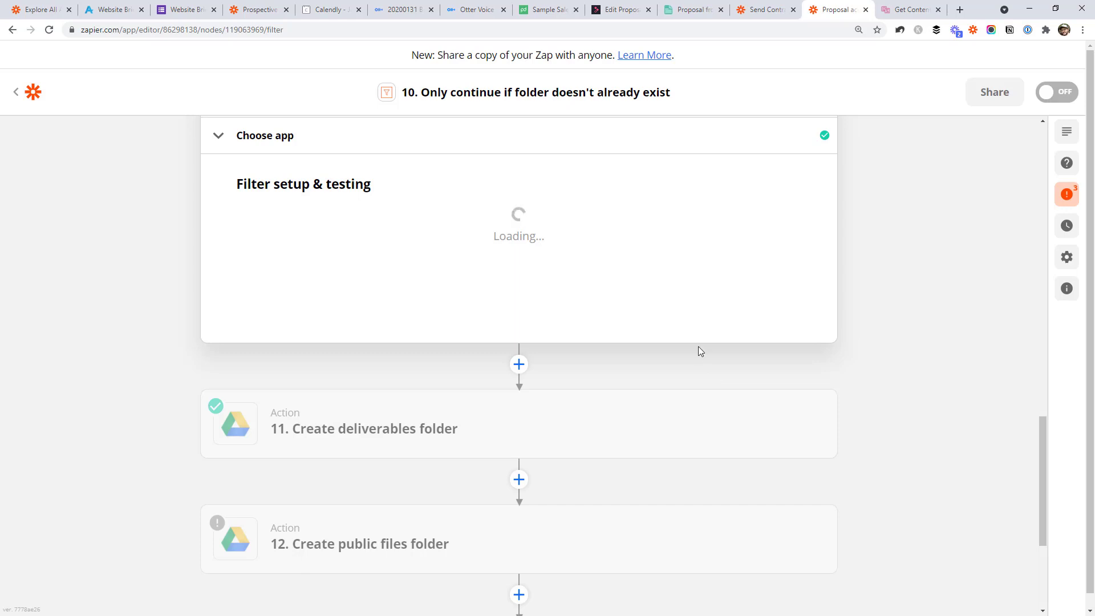
scroll(543, 428, down, 2)
click(519, 425)
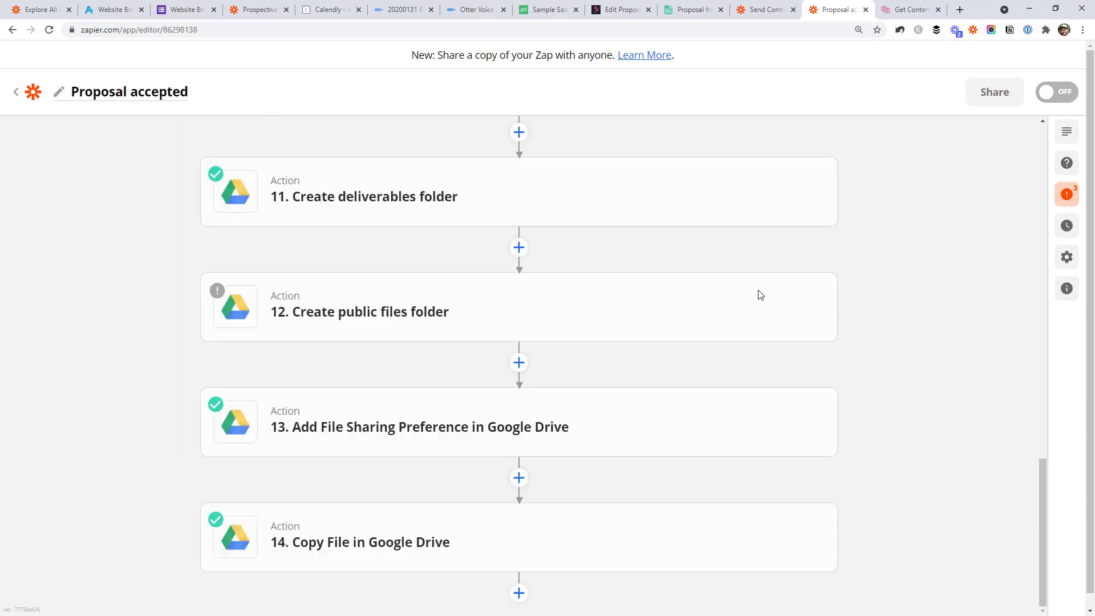
Step: Open the Create deliverables folder setup and examine the Find or Create Folder data for Parent Folder, keeping its ID mapped
click(379, 206)
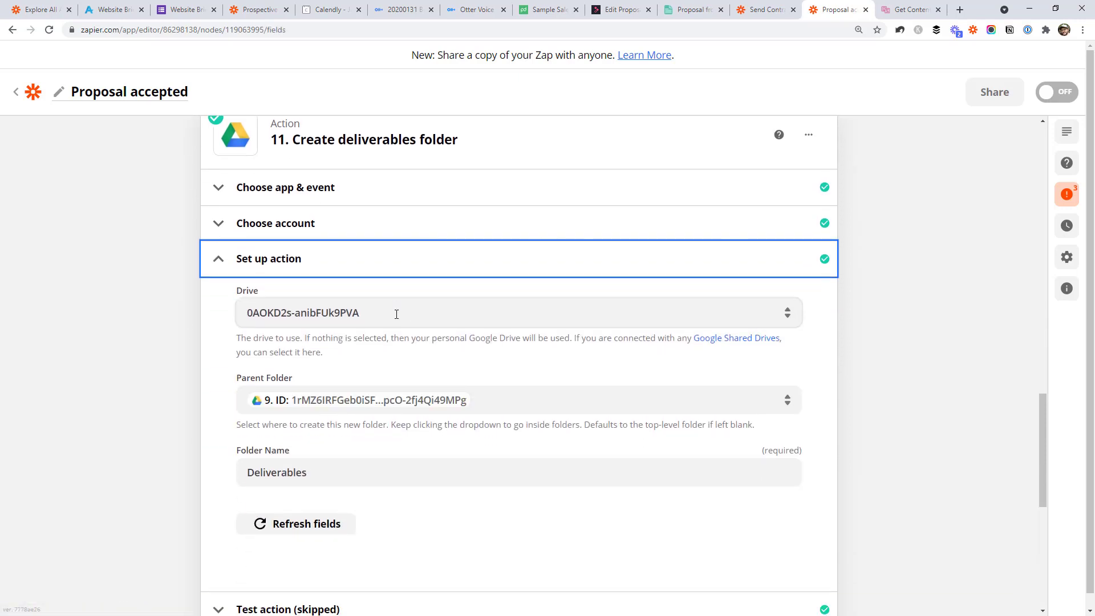
scroll(399, 314, down, 1)
click(536, 336)
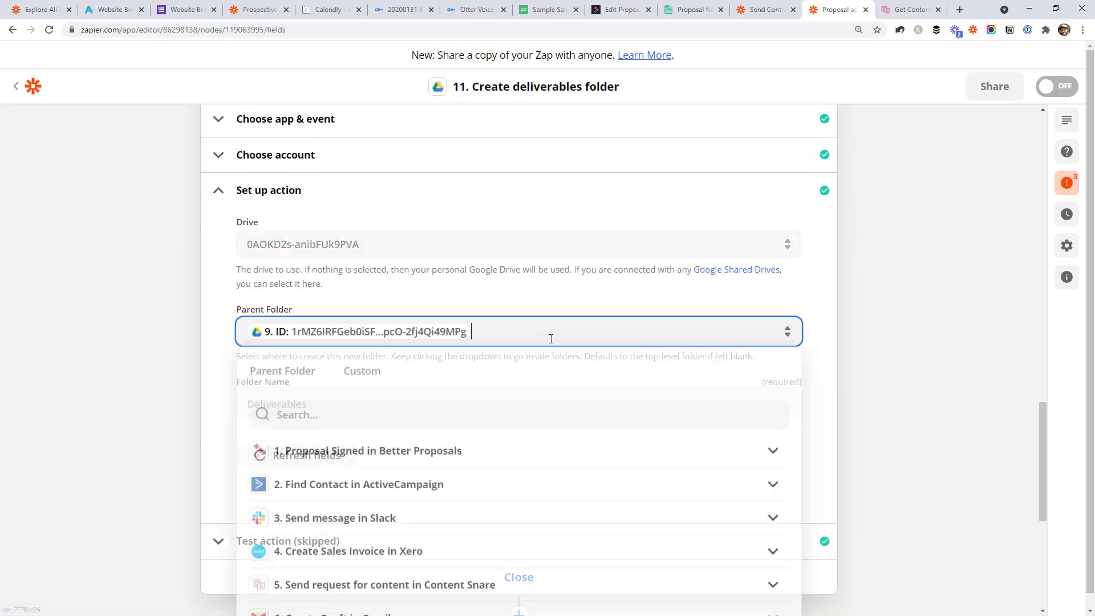
scroll(637, 333, down, 3)
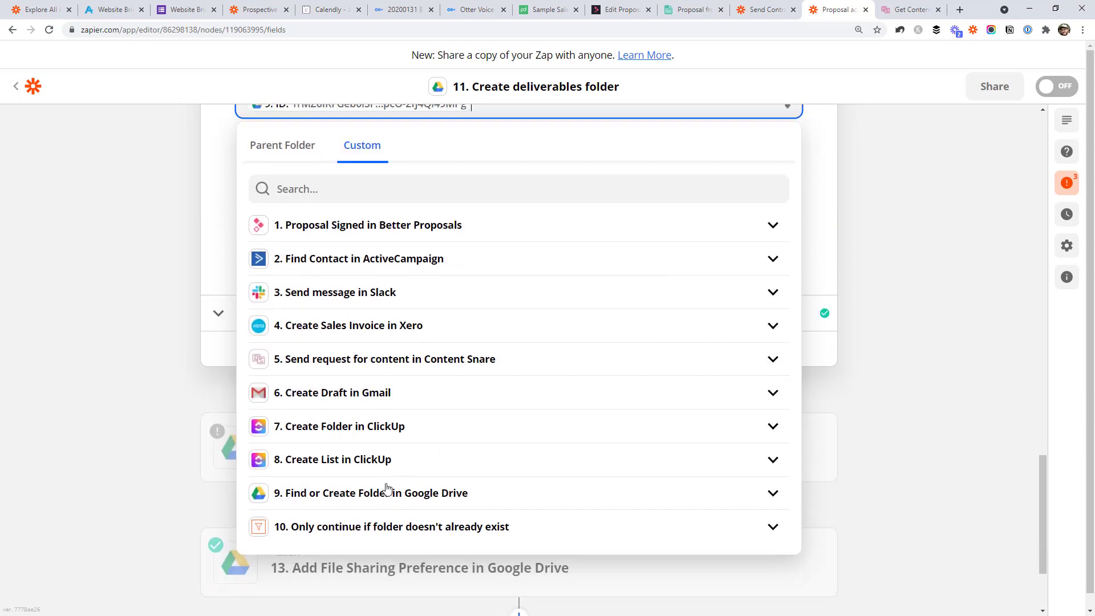
click(543, 496)
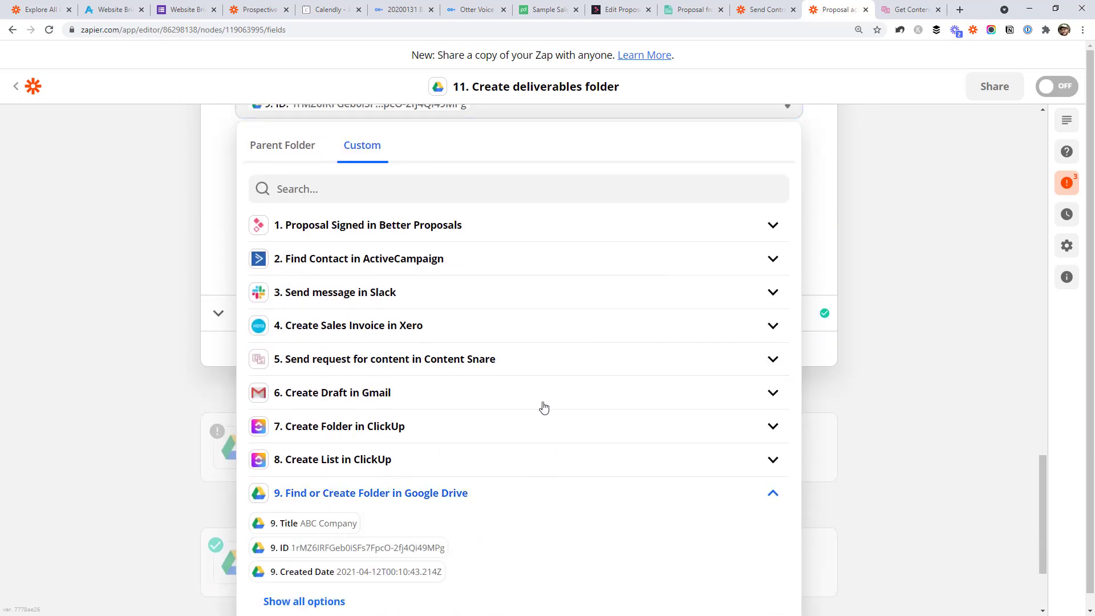
scroll(543, 408, down, 2)
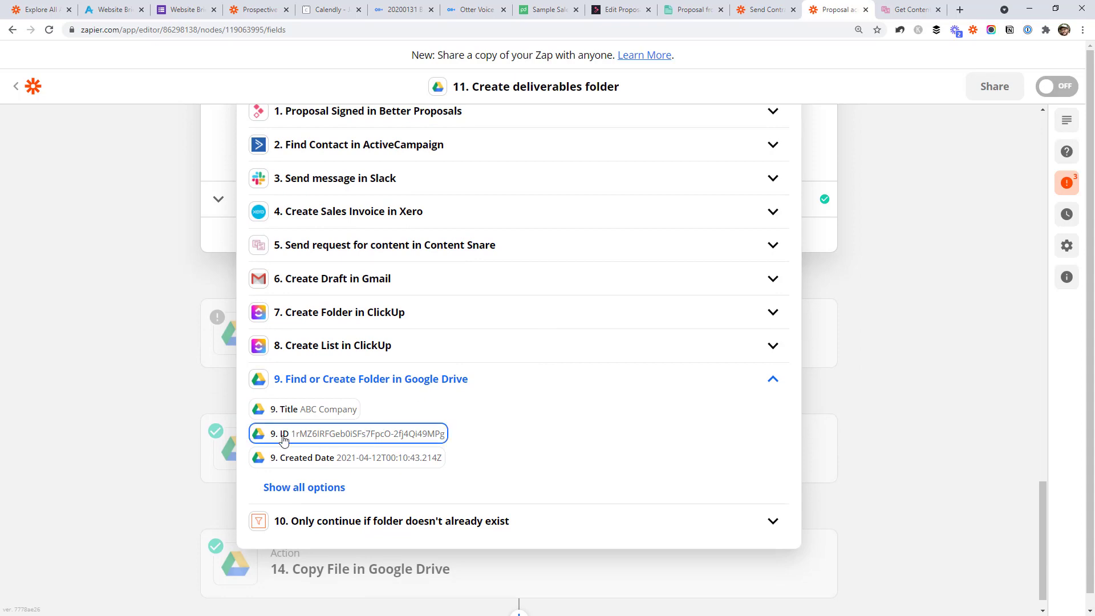
click(359, 440)
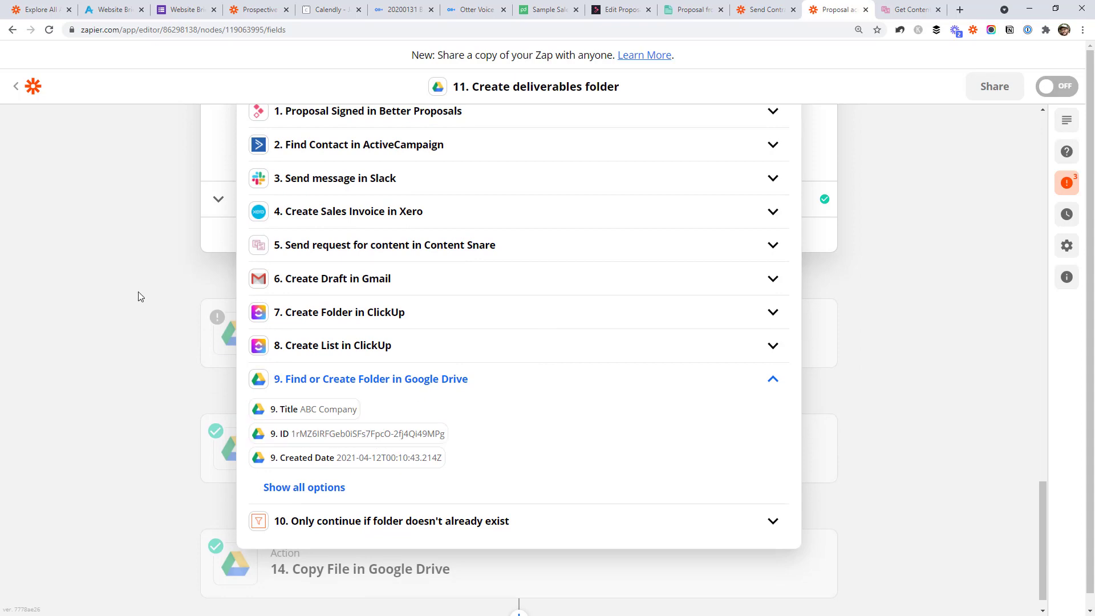
Step: Review the drive, parent folder and folder name set in the Create deliverables folder action
scroll(319, 278, up, 5)
scroll(375, 217, up, 3)
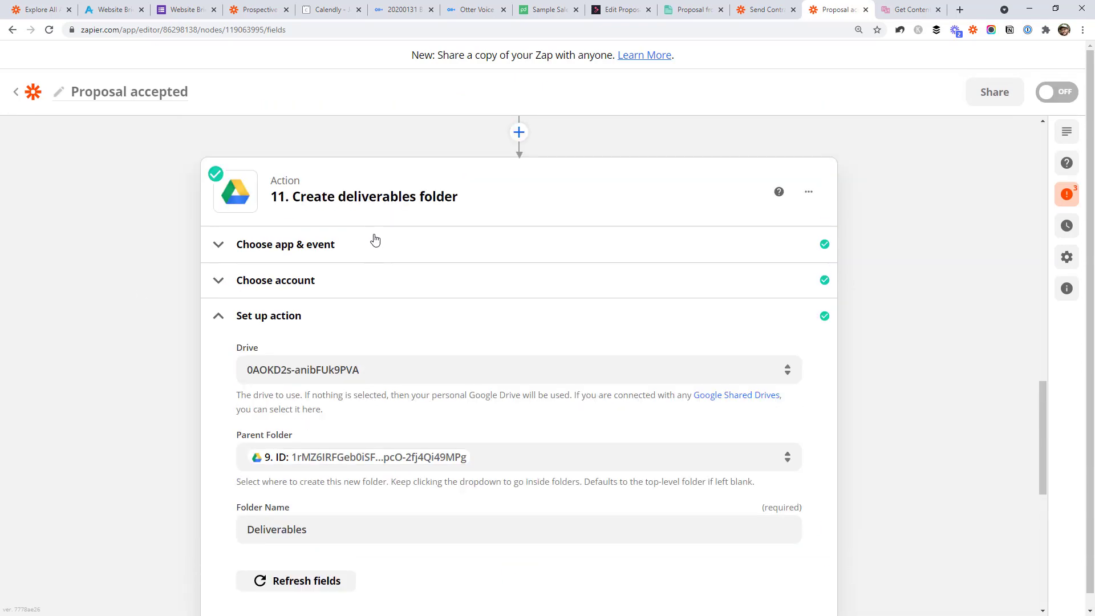
scroll(374, 237, down, 2)
double_click(330, 399)
click(182, 385)
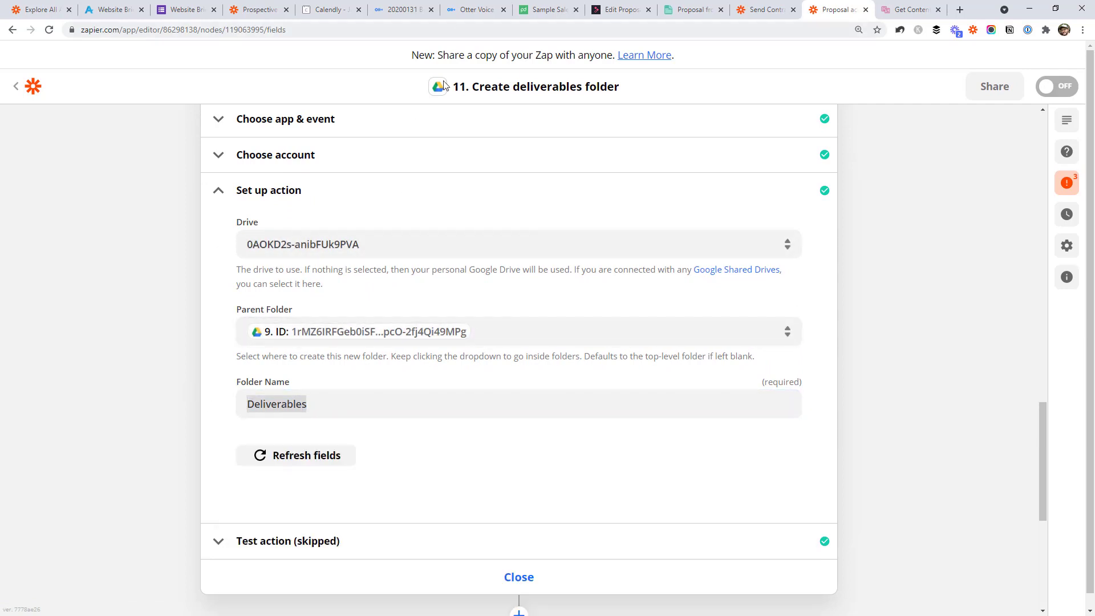
Step: Open the Create public files folder action and review its drive, parent folder and folder name
scroll(386, 354, down, 2)
scroll(385, 354, down, 4)
click(379, 359)
scroll(358, 268, up, 4)
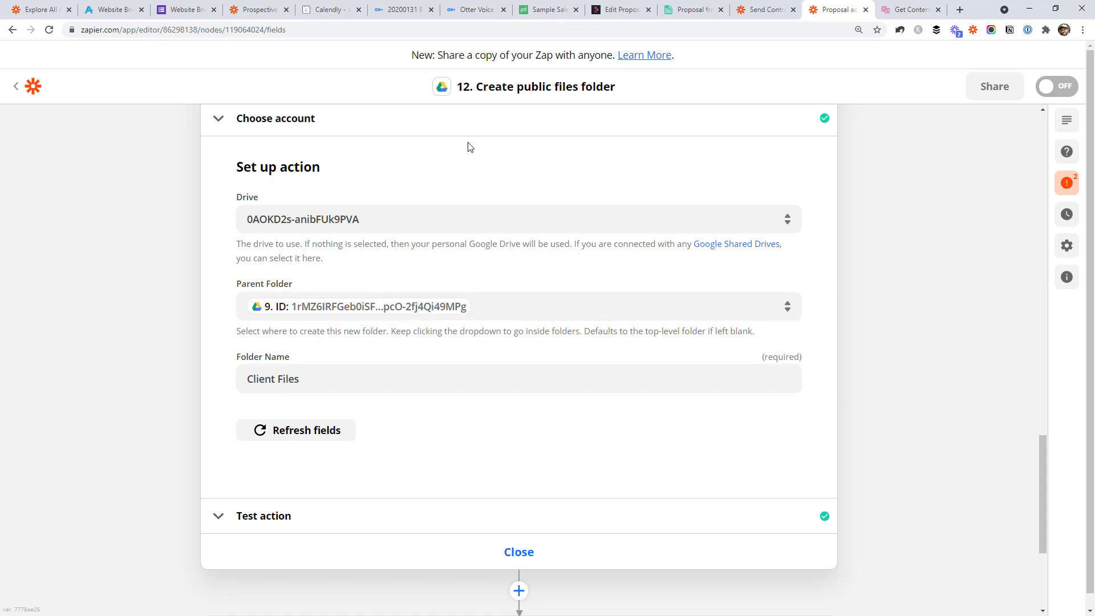
scroll(208, 254, down, 1)
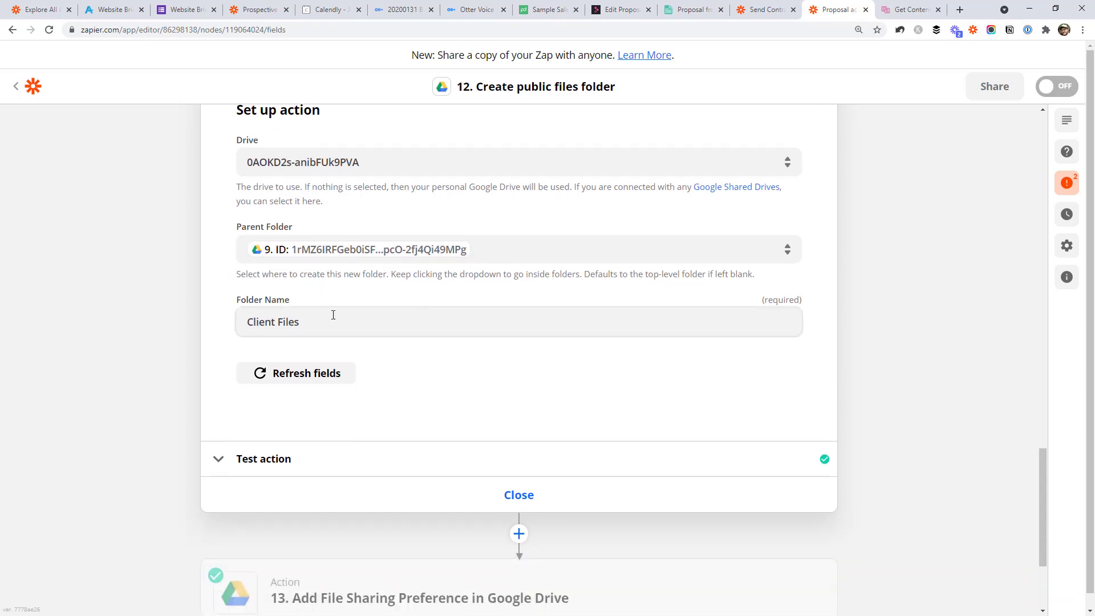
scroll(381, 227, up, 2)
scroll(369, 198, up, 4)
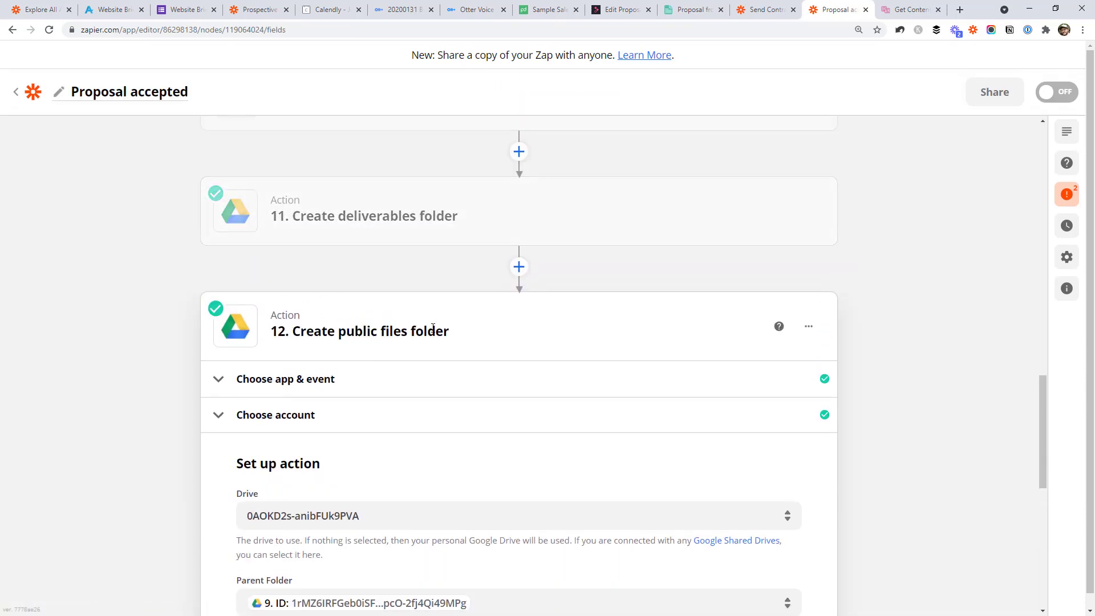
scroll(432, 331, up, 1)
scroll(432, 331, down, 8)
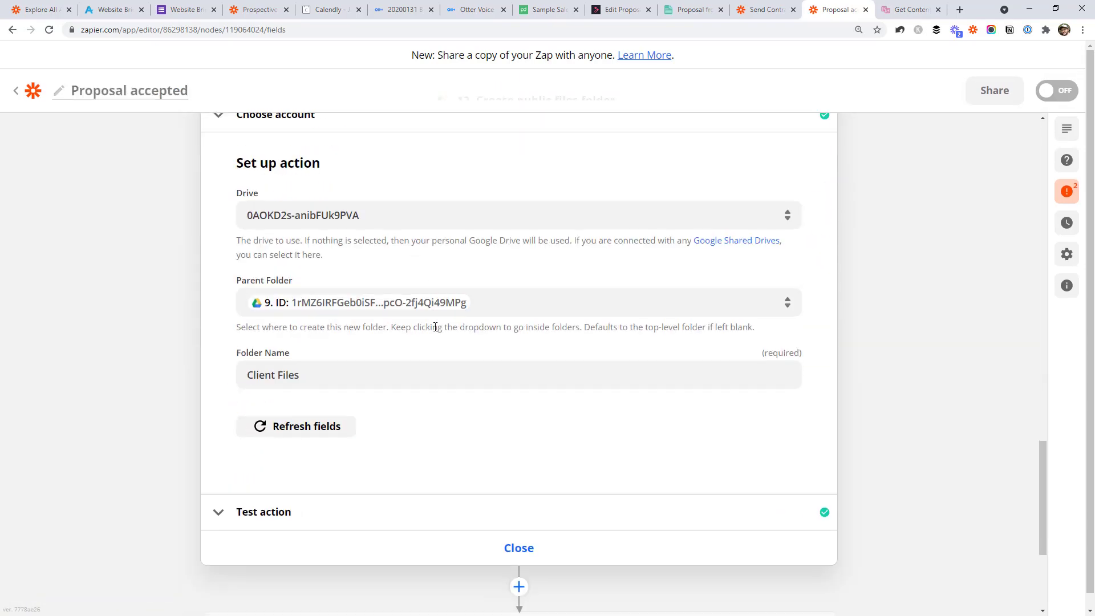
scroll(395, 406, down, 2)
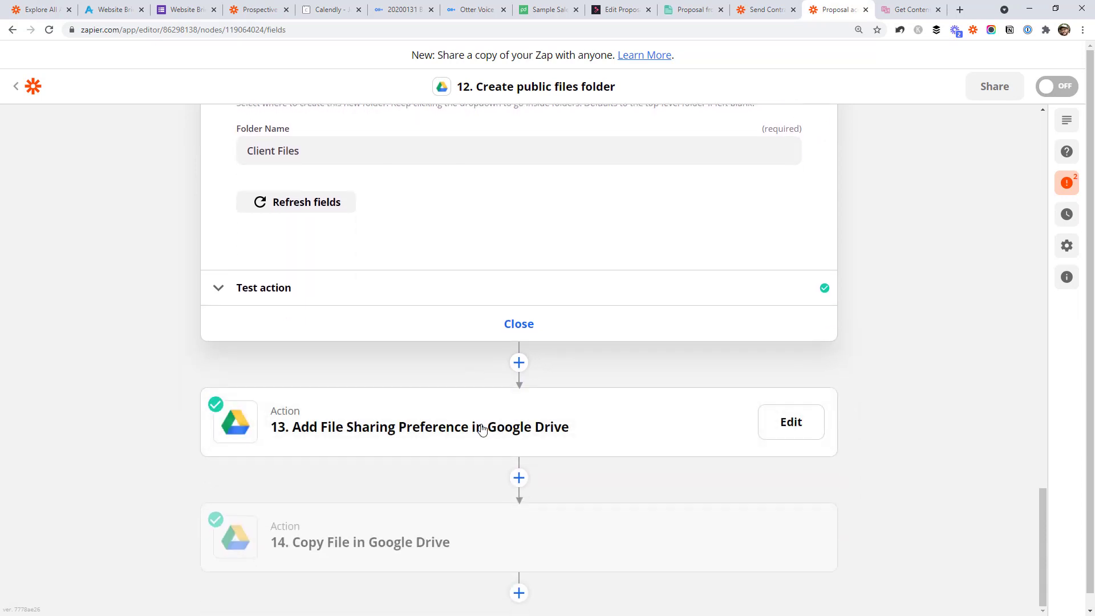
Step: Open the Add File Sharing Preference in Google Drive action and review its event, drive, file ID and sharing preference
click(427, 441)
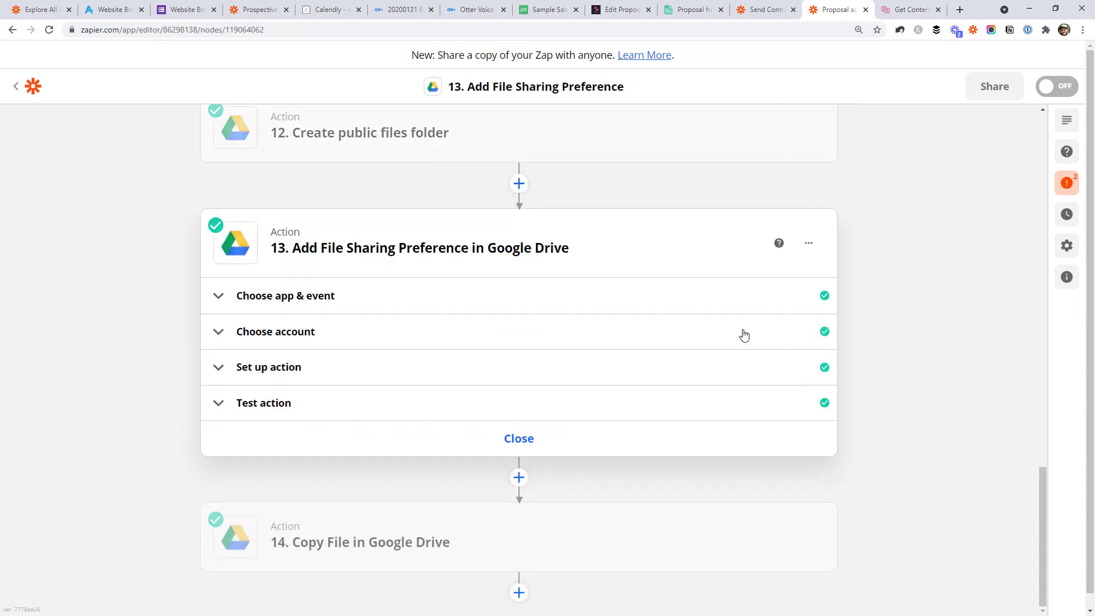
click(297, 296)
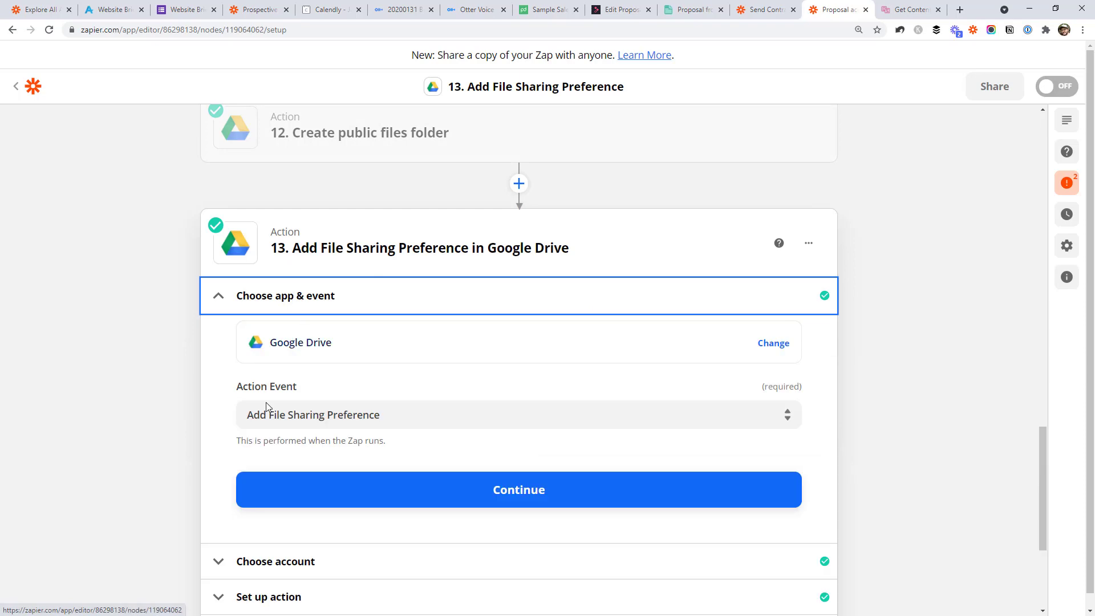
scroll(183, 345, down, 4)
click(308, 375)
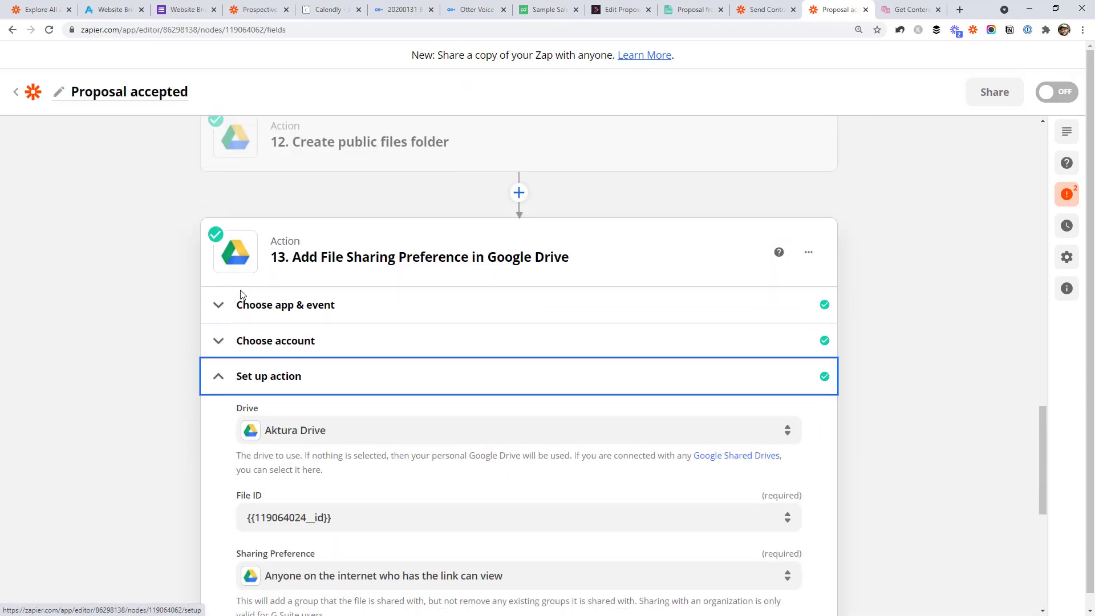
scroll(195, 294, down, 2)
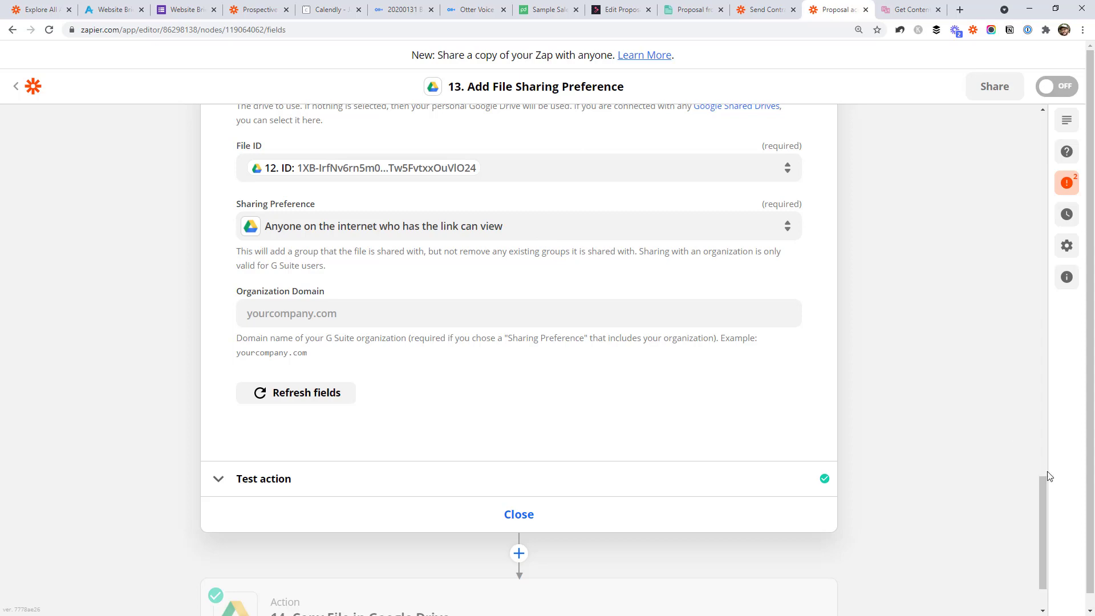
drag(1042, 494, 1021, 557)
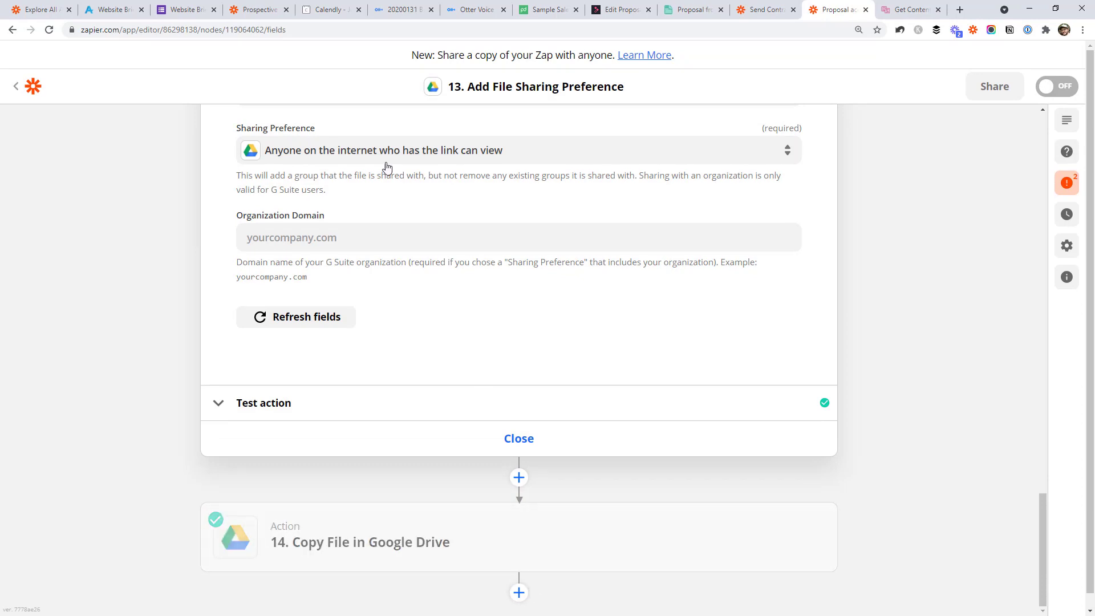
scroll(399, 194, up, 2)
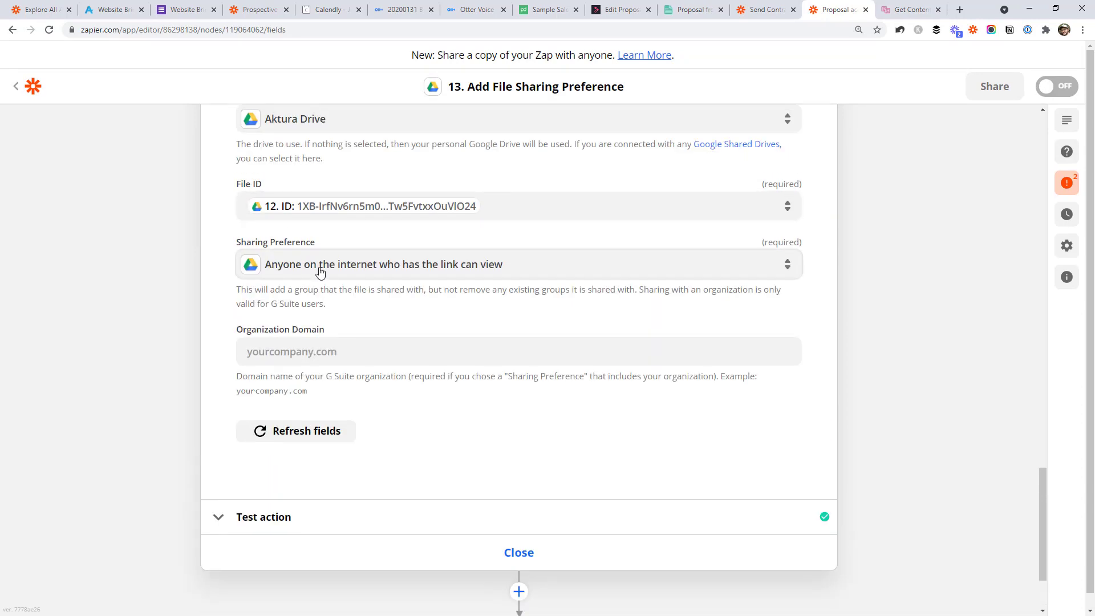
Step: Examine the shareable link in the test result of the Add File Sharing Preference action
click(297, 520)
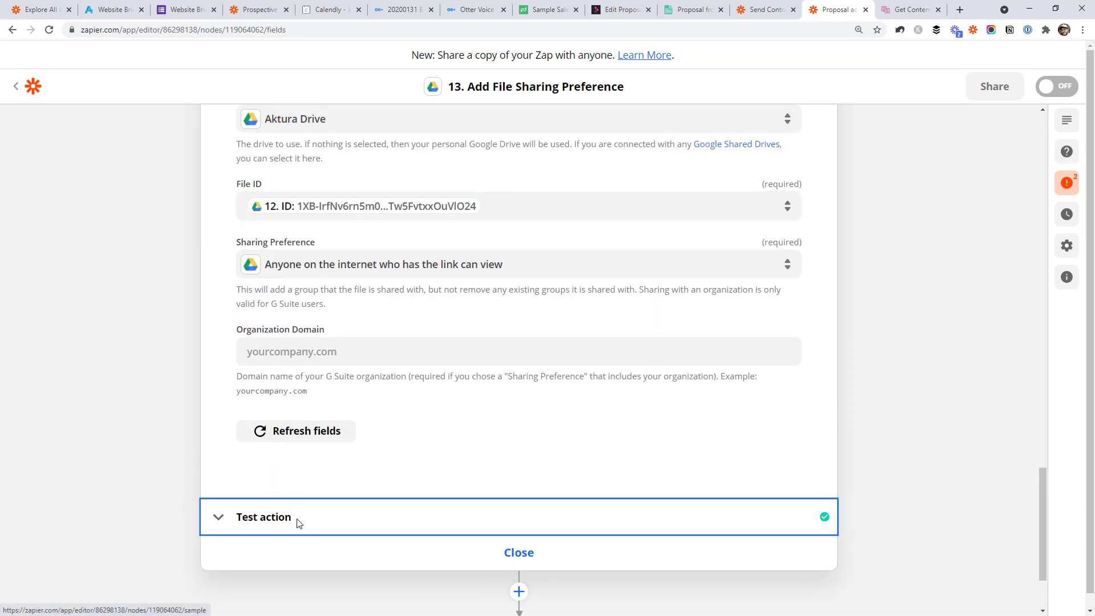
scroll(562, 310, down, 5)
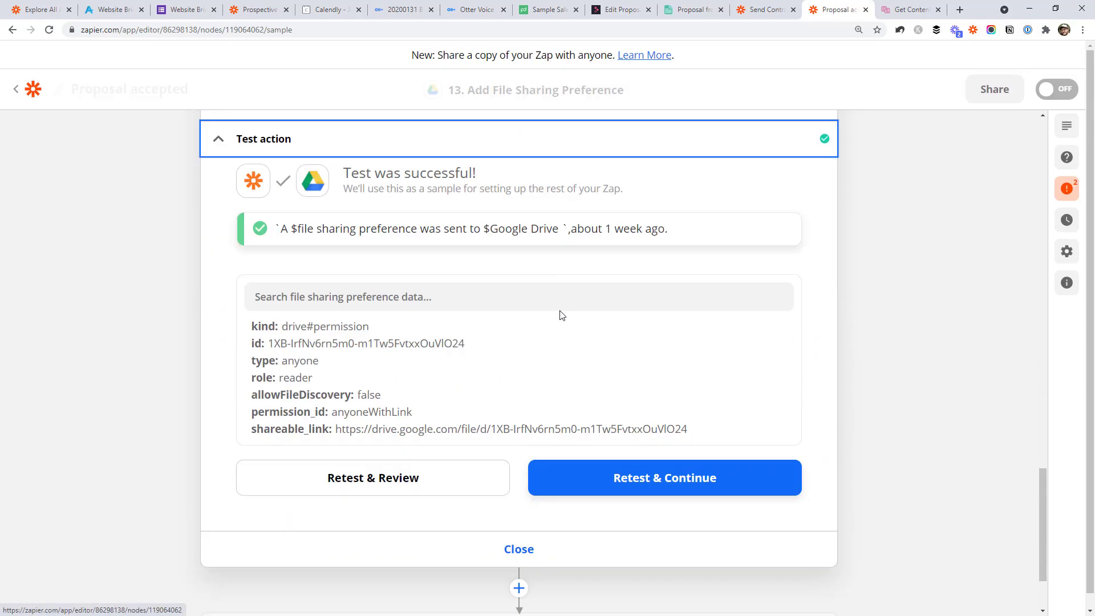
drag(716, 350, 339, 351)
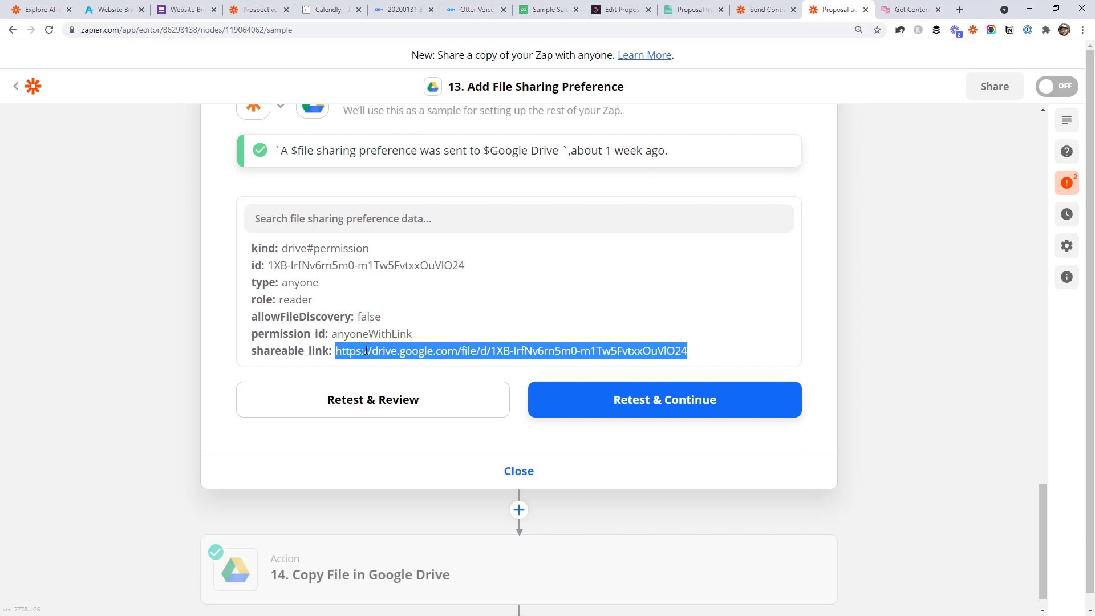
click(255, 351)
Step: Open the Copy File in Google Drive action and review its file, file name, drive and folder settings
scroll(427, 381, down, 1)
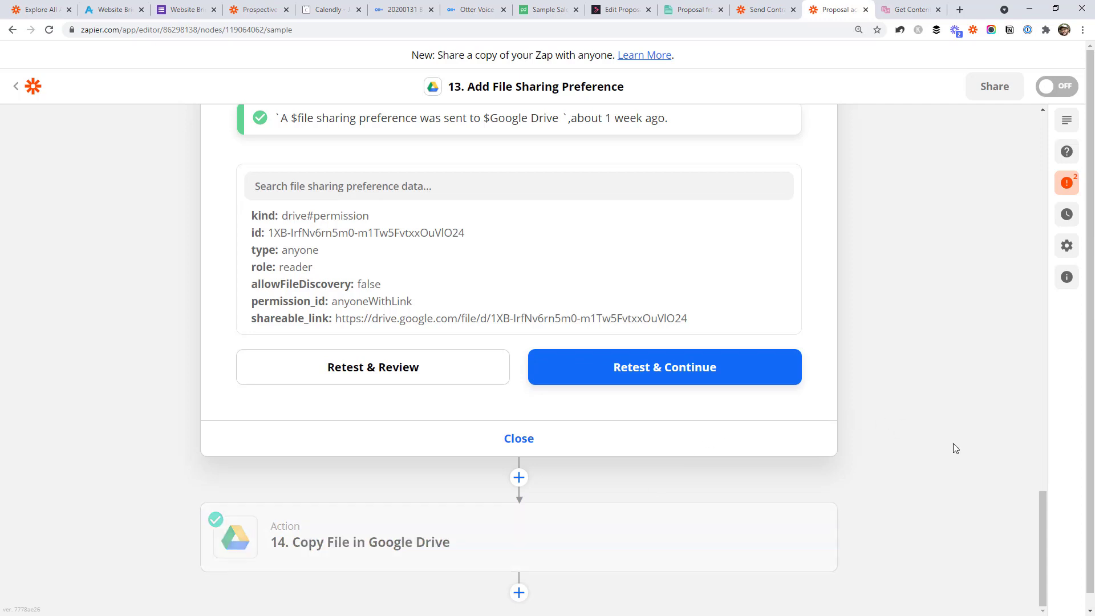
scroll(853, 479, down, 1)
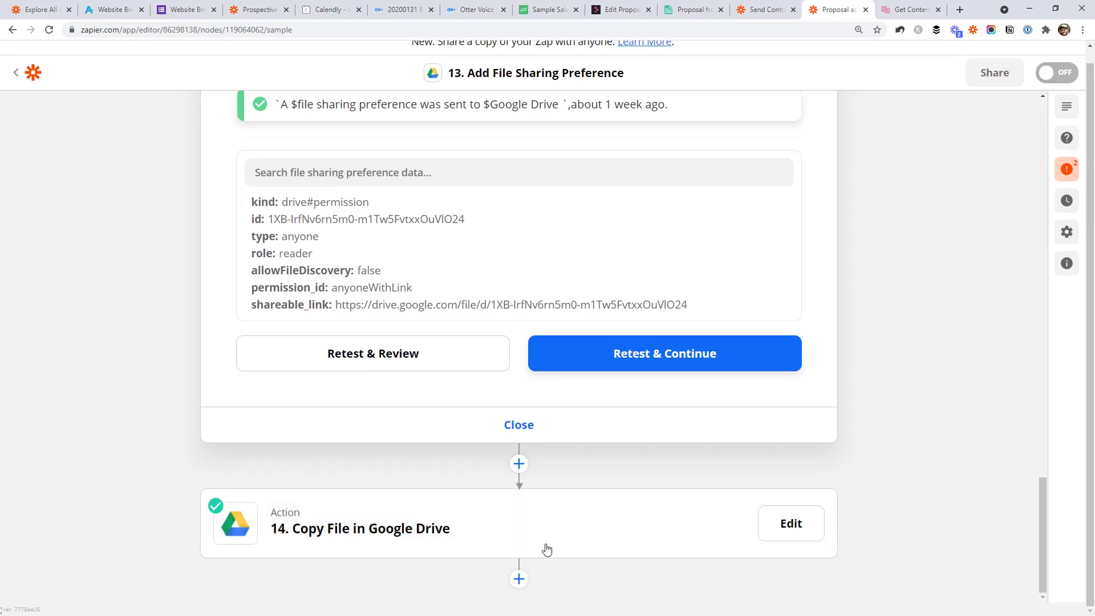
click(382, 534)
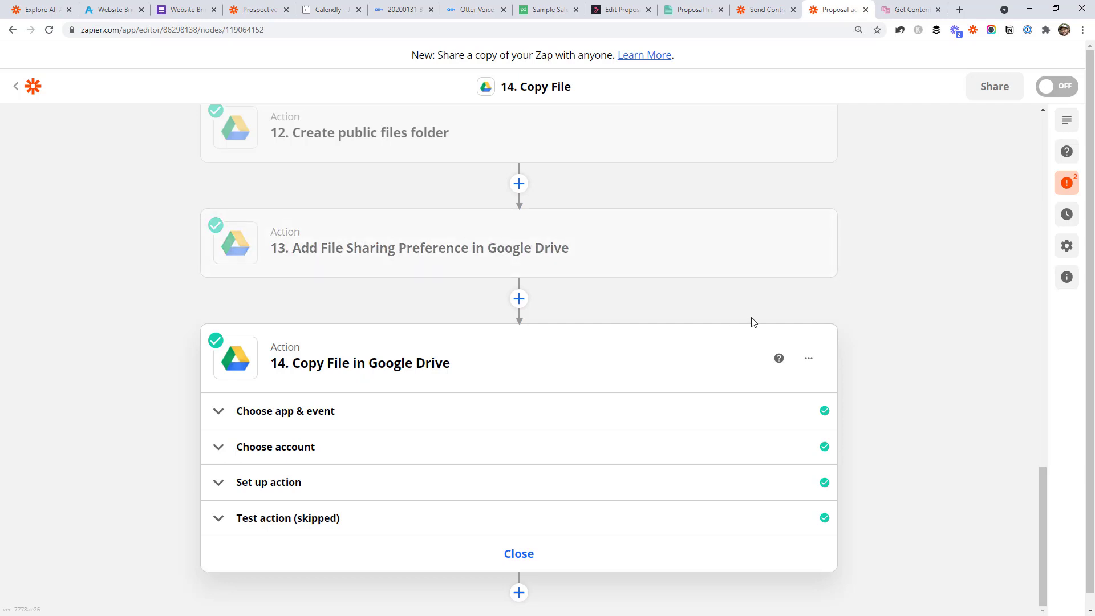
scroll(657, 266, up, 2)
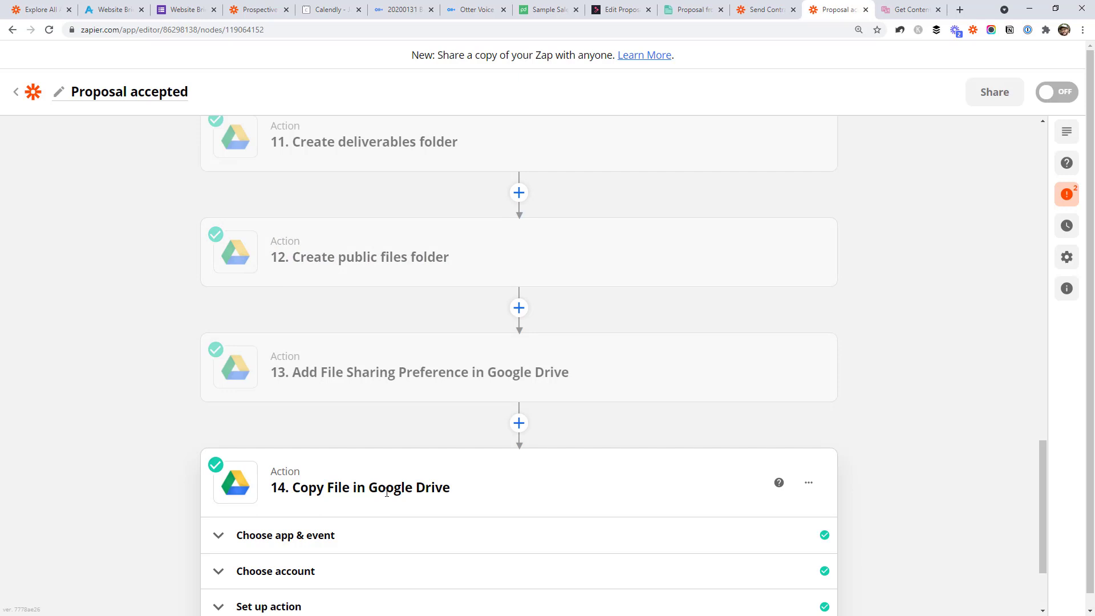
scroll(386, 492, down, 3)
click(292, 494)
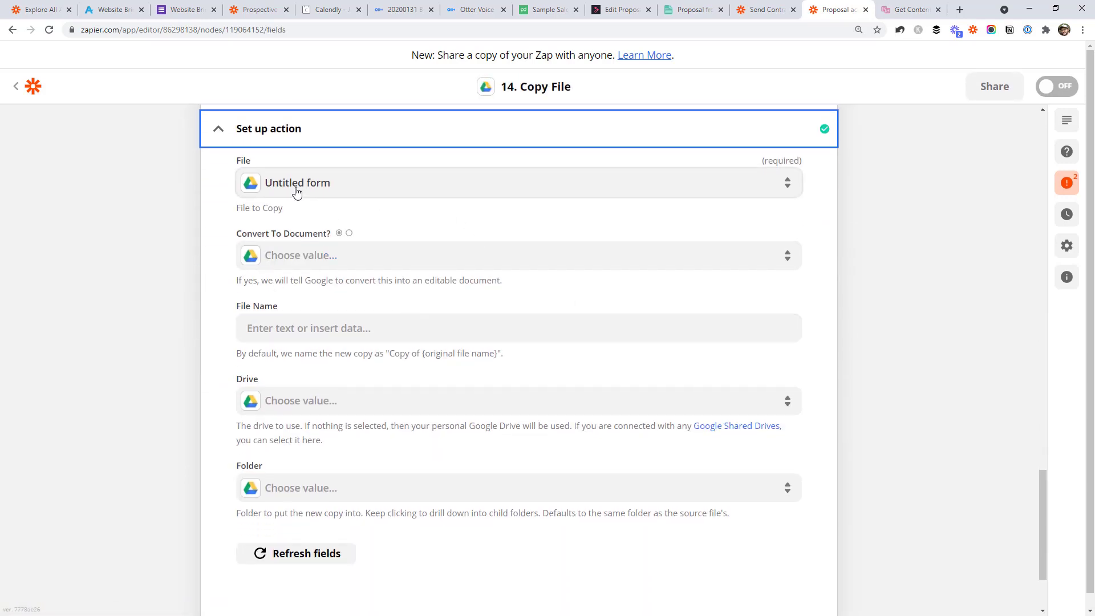
Step: Open the Send request for content in Content Snare action and review its request name and folder settings
drag(1044, 512, 1040, 234)
click(456, 337)
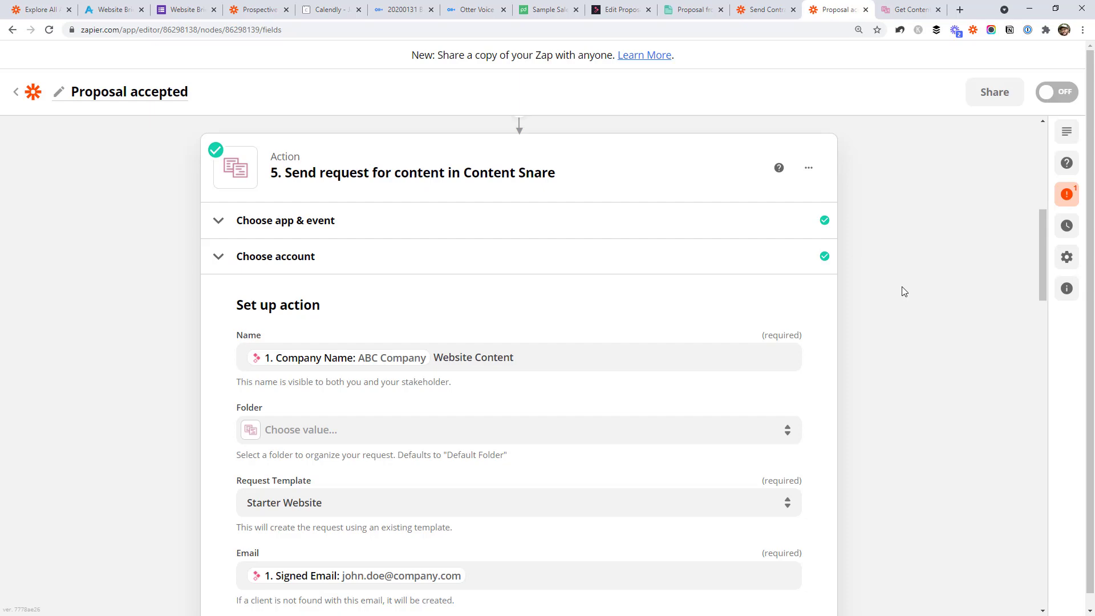
scroll(741, 217, up, 1)
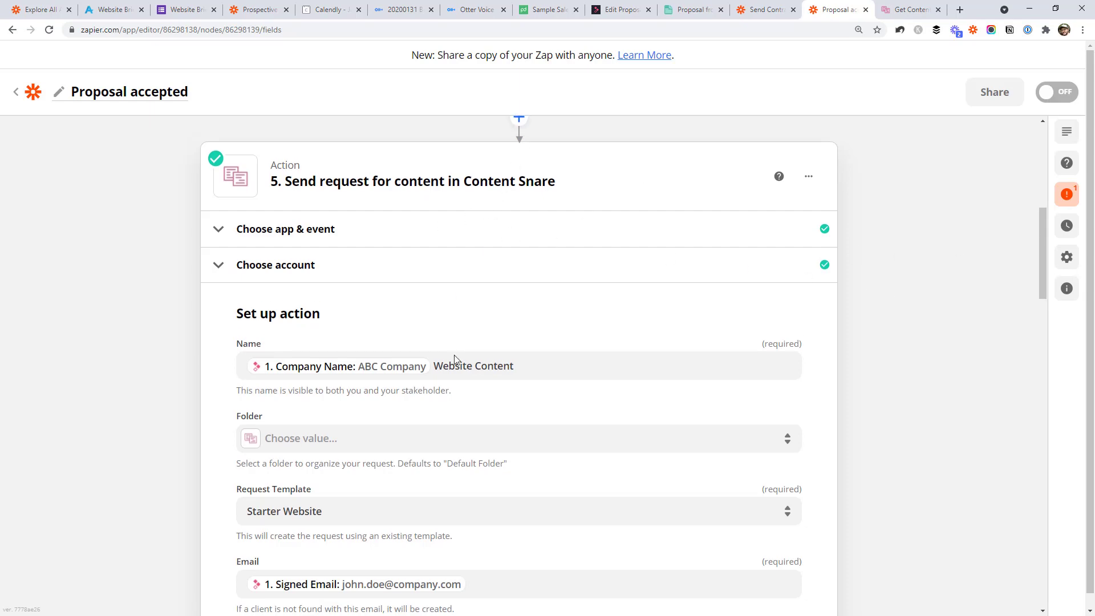
scroll(502, 422, down, 6)
scroll(741, 411, up, 6)
scroll(550, 261, down, 1)
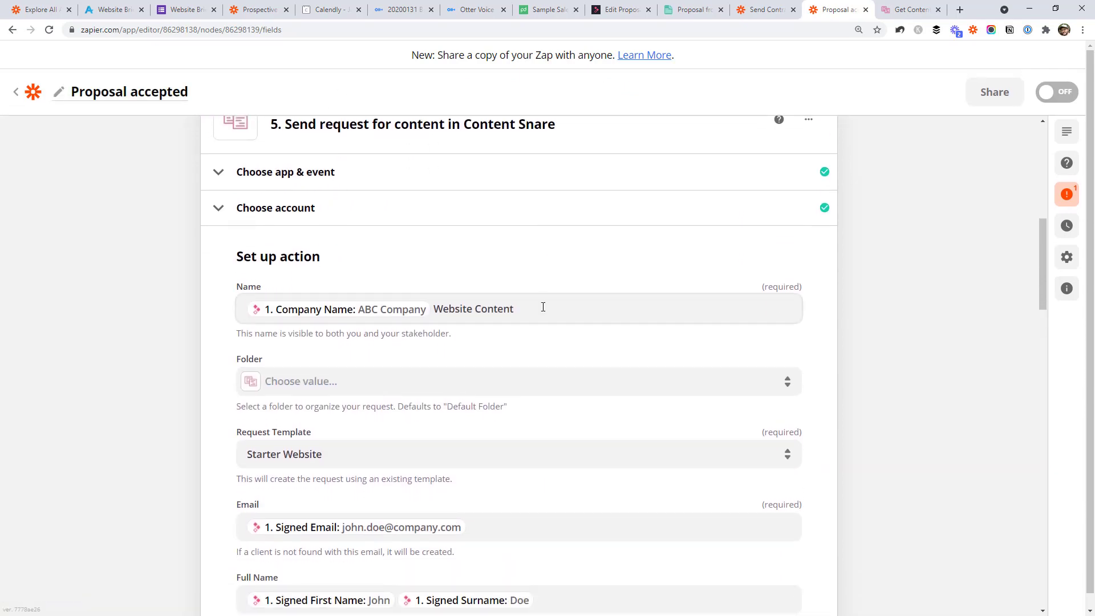
mouse_move(1042, 254)
mouse_down()
mouse_move(1036, 167)
mouse_move(1039, 234)
mouse_up()
scroll(477, 183, up, 2)
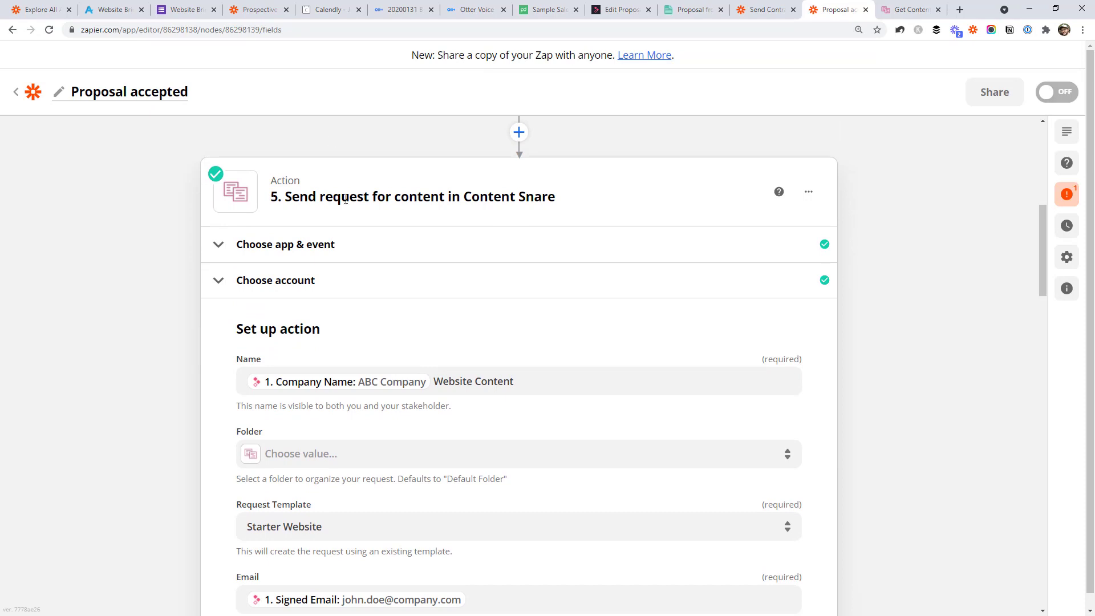
Step: Examine the content request's template, client details, due date, status and sharing settings, and close the action
scroll(563, 207, down, 3)
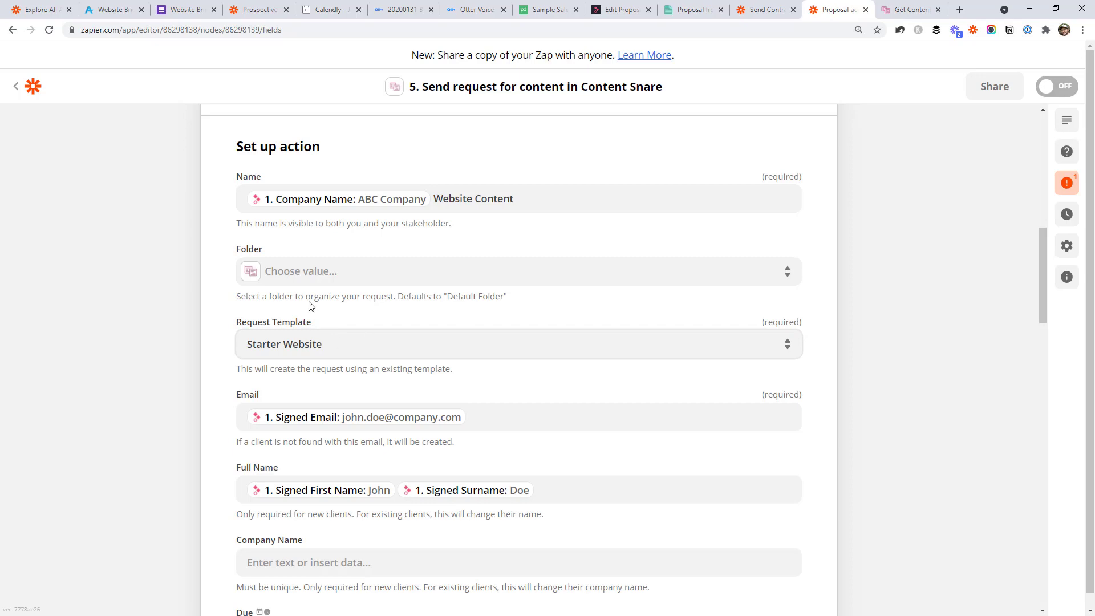
scroll(473, 174, up, 3)
scroll(757, 297, down, 5)
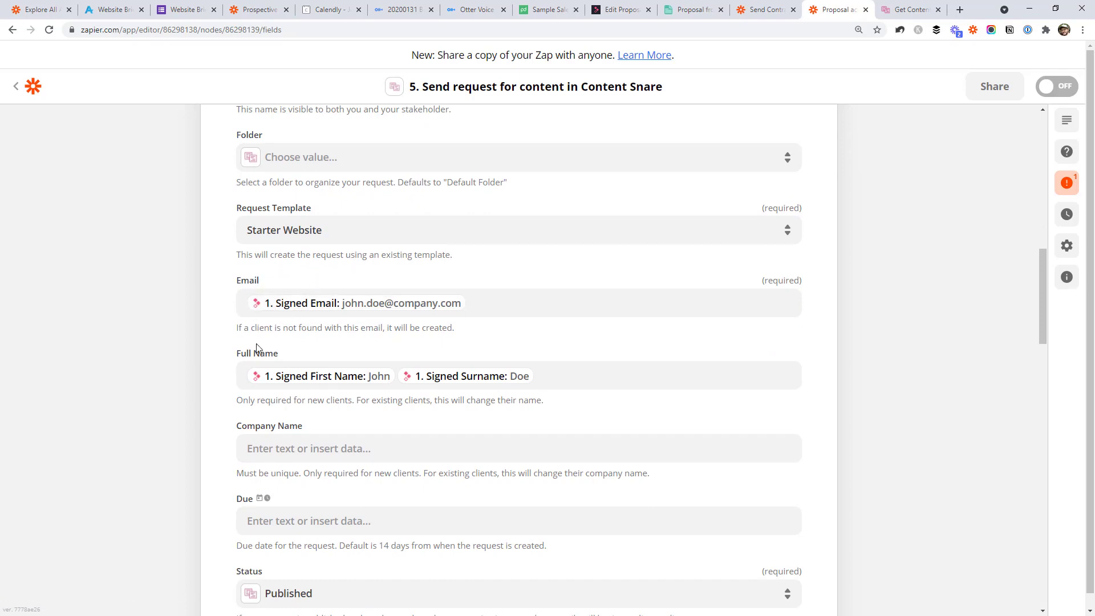
scroll(633, 362, down, 4)
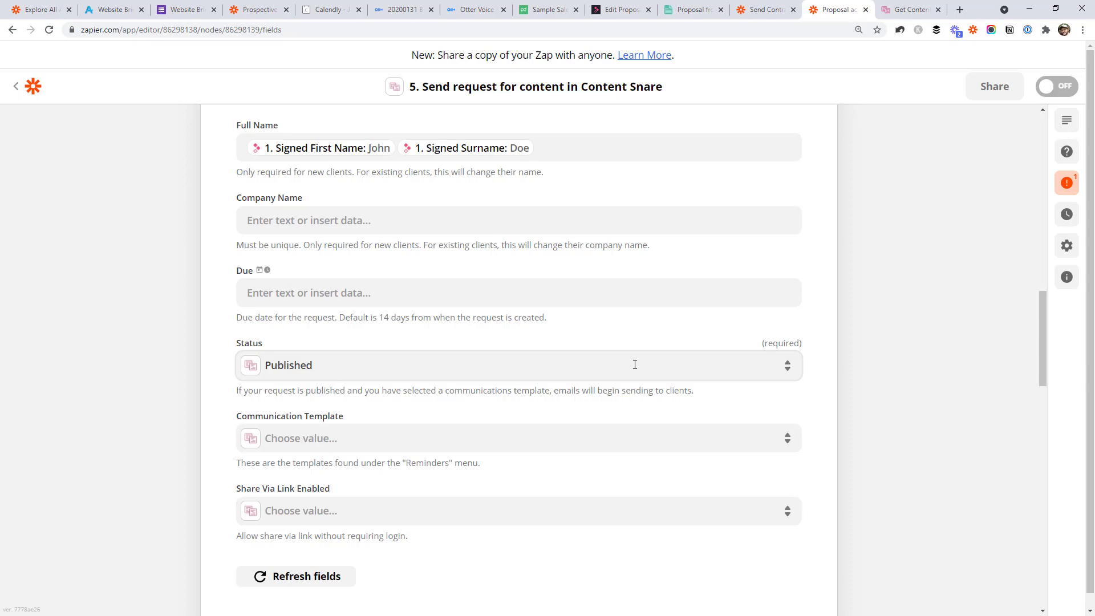
scroll(635, 364, down, 10)
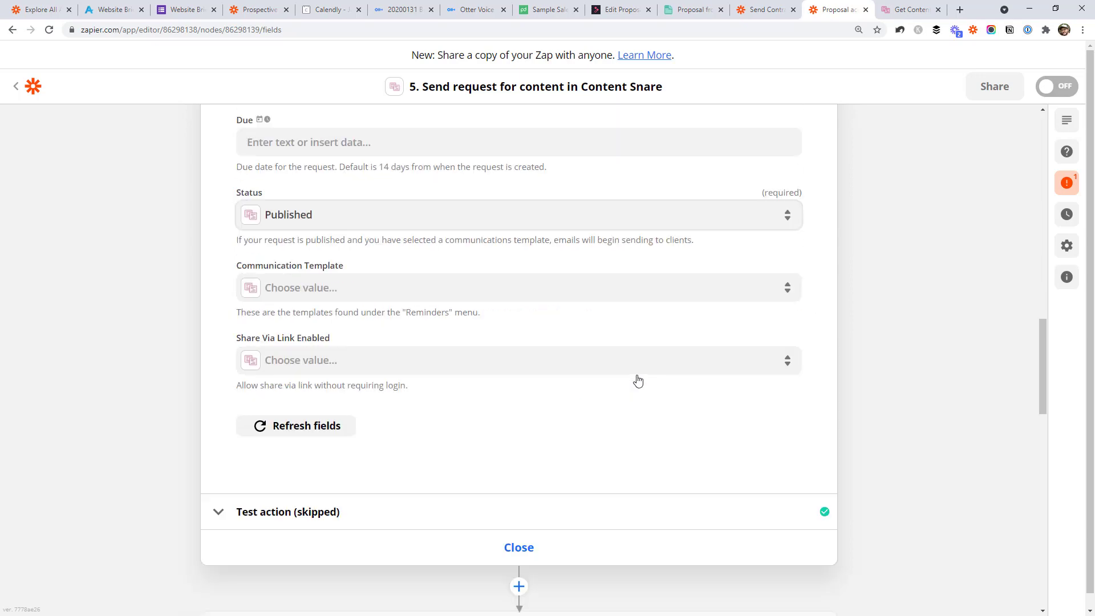
click(518, 127)
Step: Review the Zap's full sequence from the Better Proposals trigger through the Slack, Xero, Content Snare, Gmail, ClickUp and Google Drive actions
scroll(1018, 393, down, 10)
drag(1046, 472, 1014, 137)
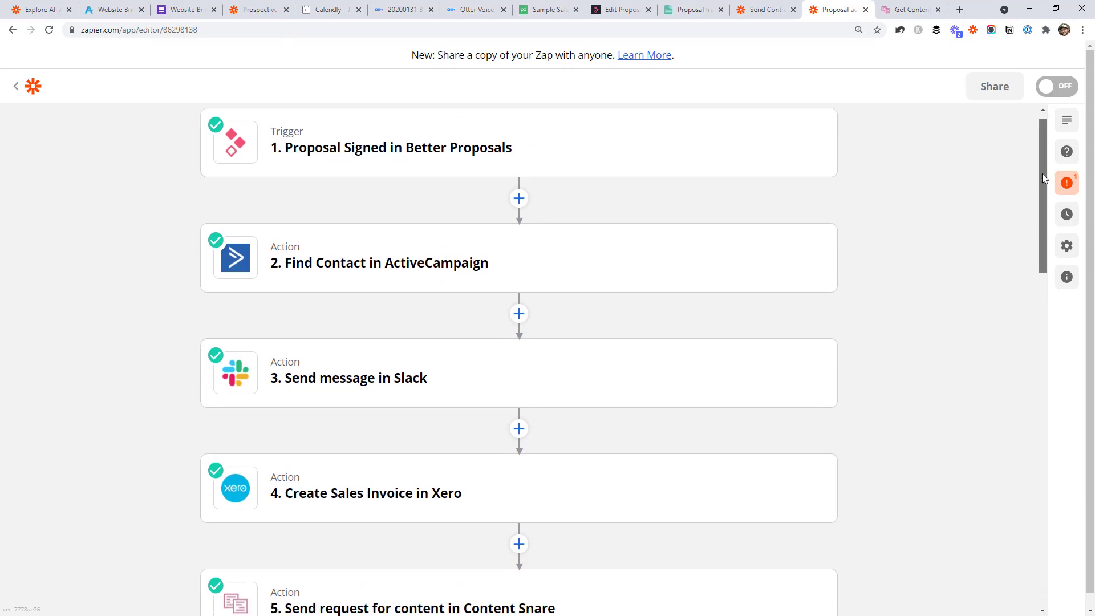
scroll(1042, 172, down, 1)
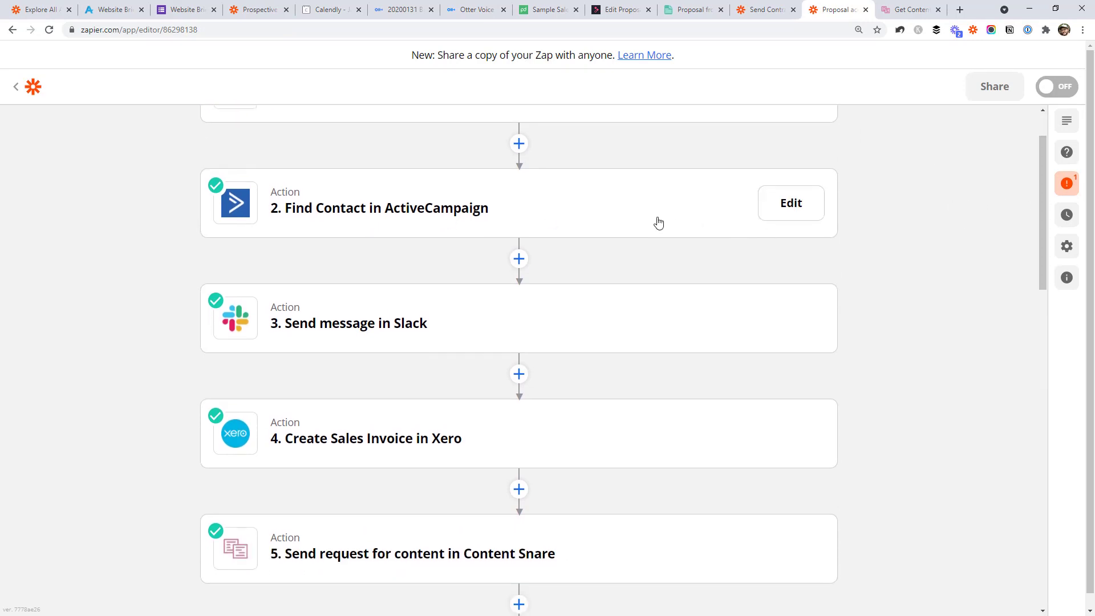
scroll(658, 222, down, 1)
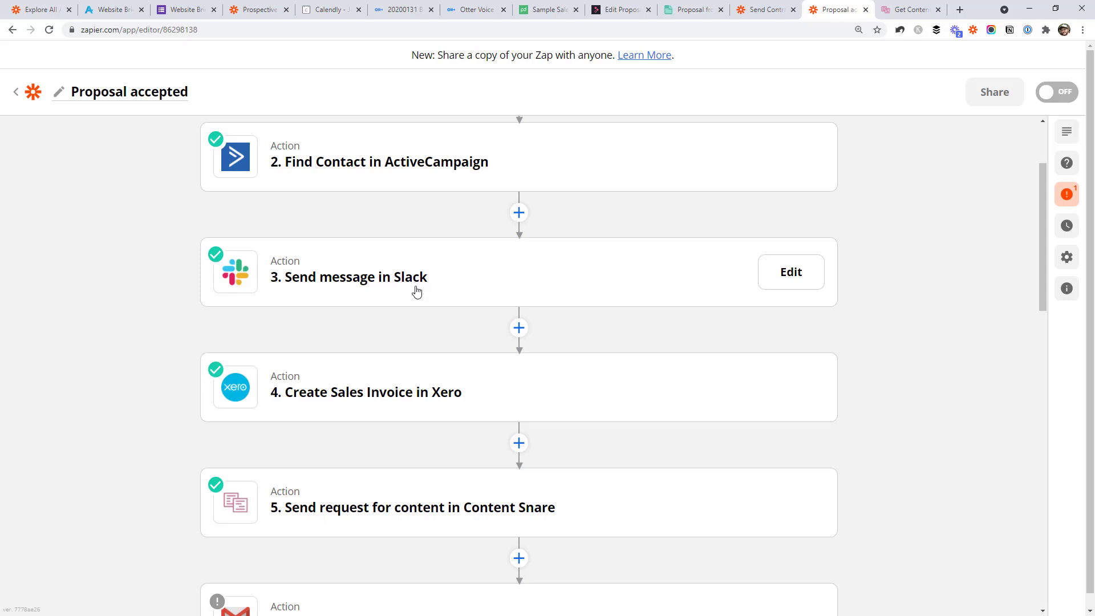
scroll(408, 288, down, 2)
scroll(411, 285, down, 1)
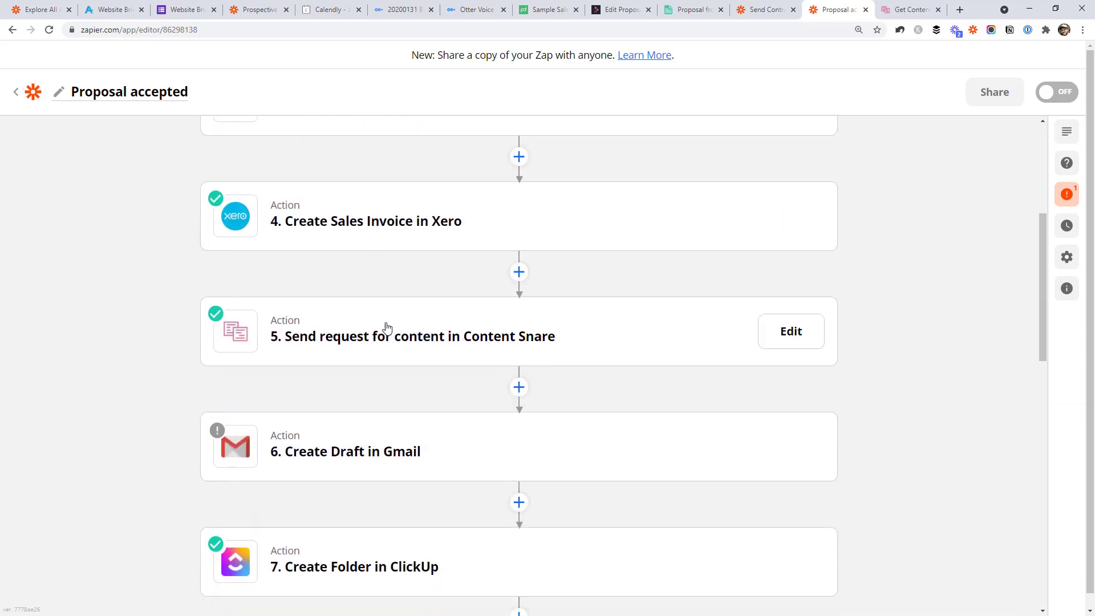
scroll(386, 329, down, 2)
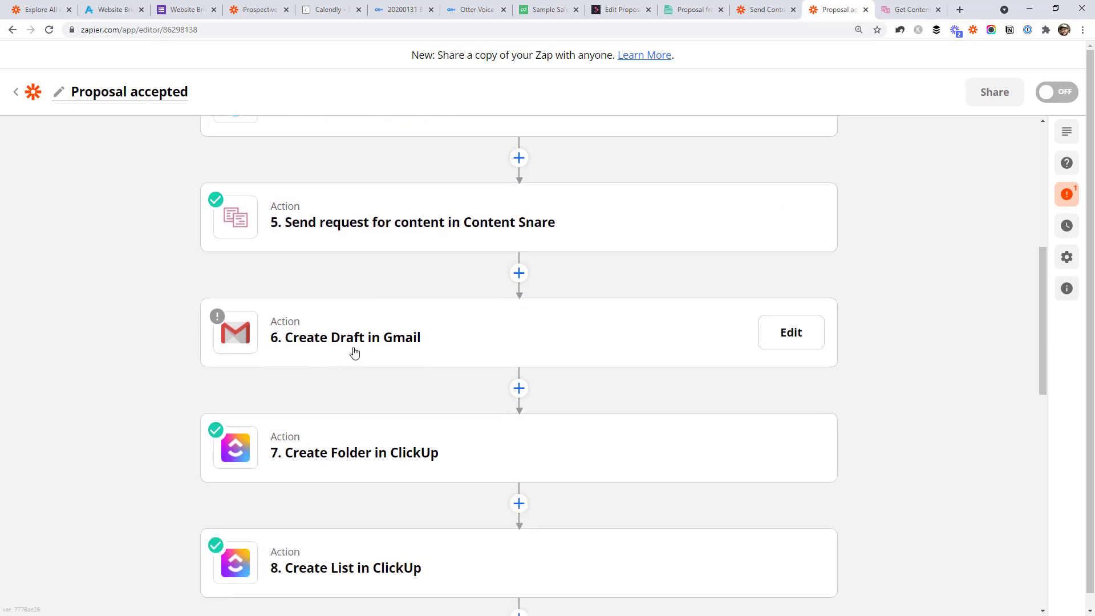
scroll(354, 352, down, 3)
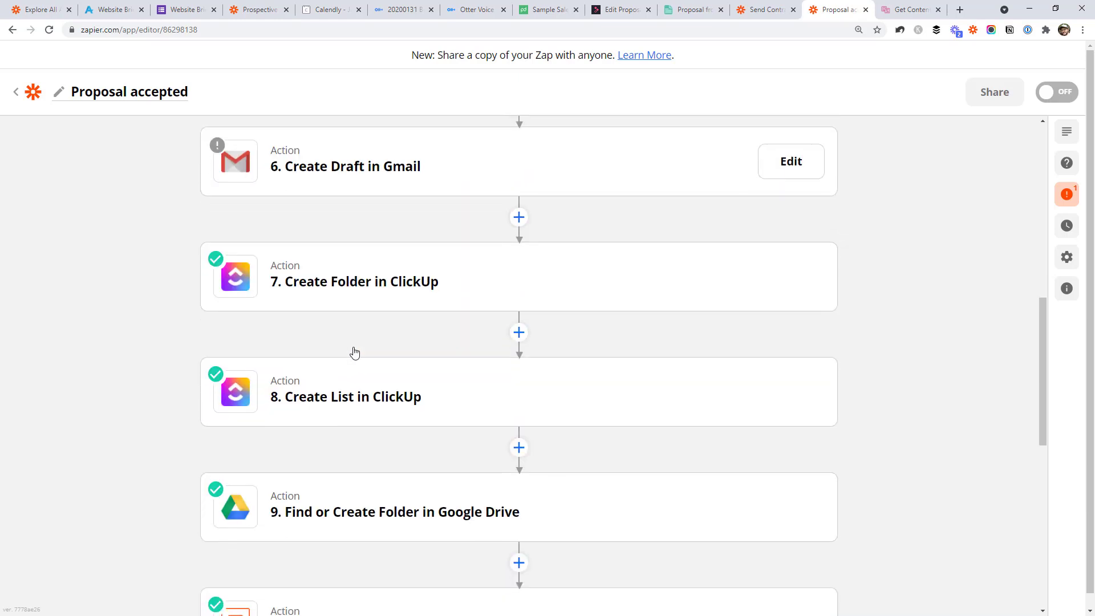
scroll(382, 301, down, 5)
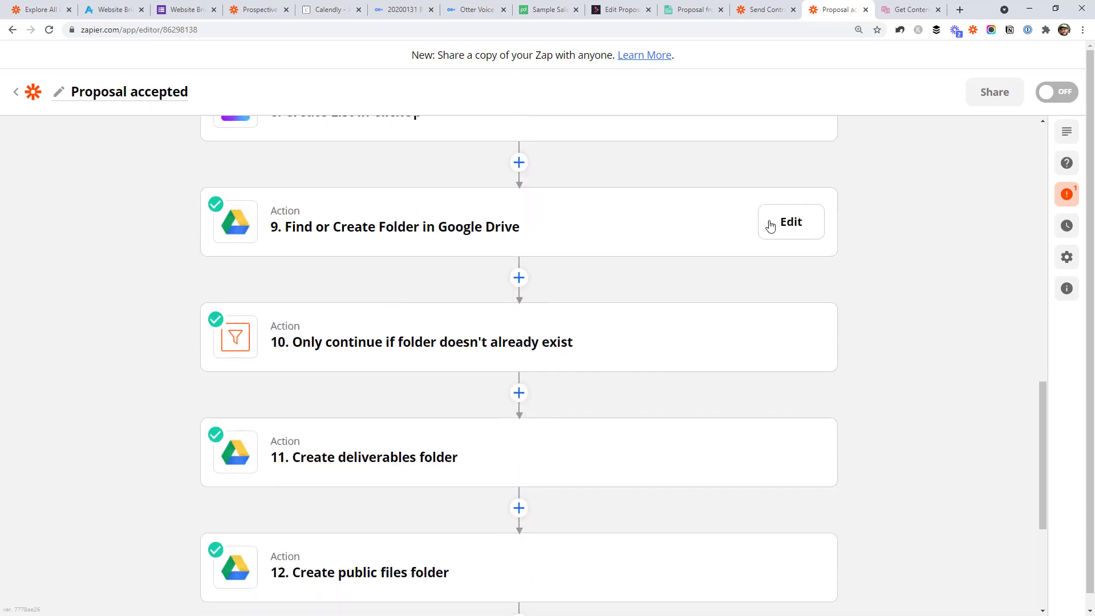
scroll(924, 251, up, 7)
scroll(925, 264, up, 8)
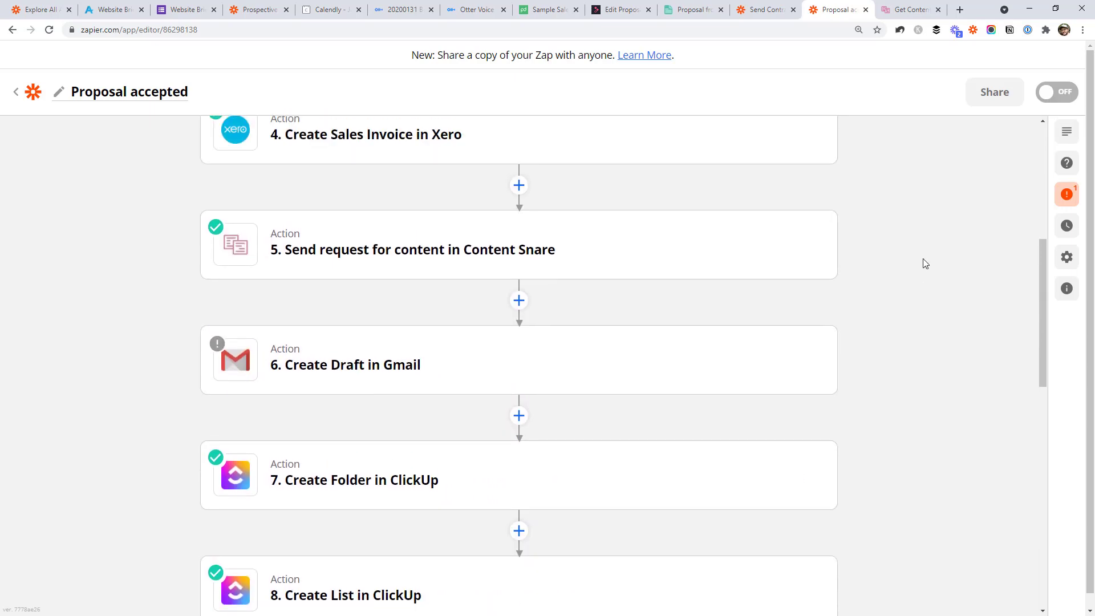